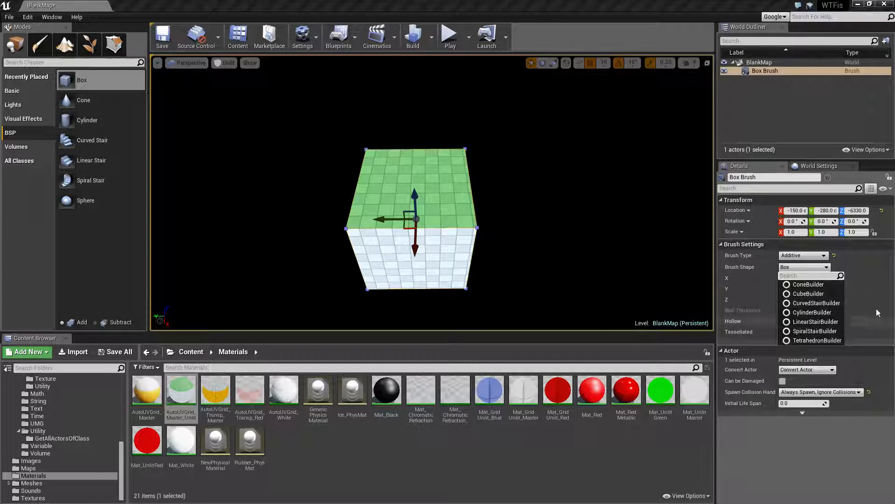
Switch to Geometry Editing mode with the box brush selected.
left_click(812, 293)
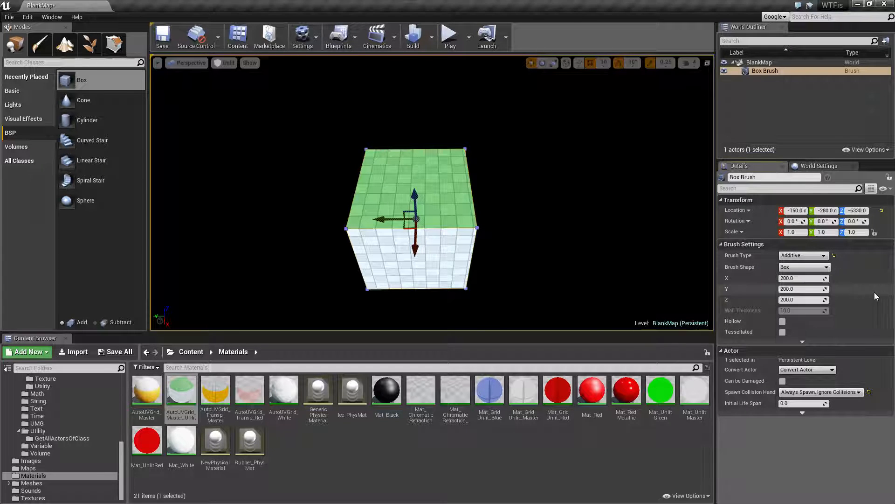
left_click(118, 48)
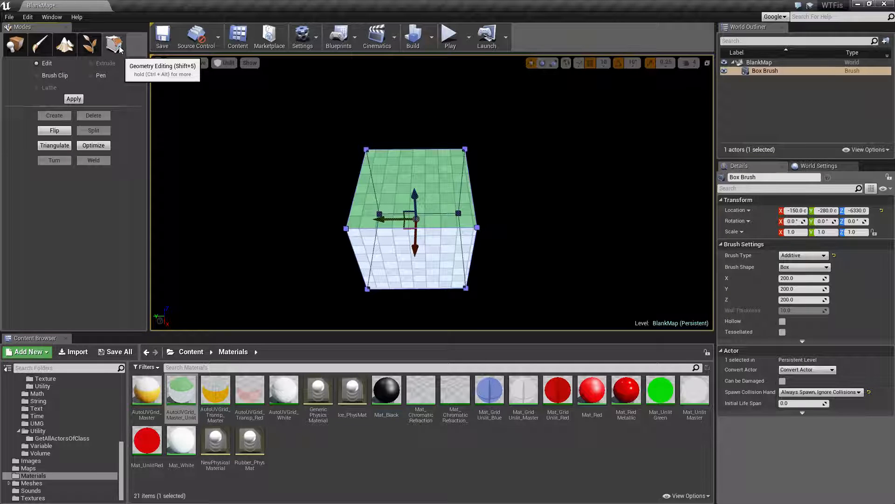
left_click(18, 45)
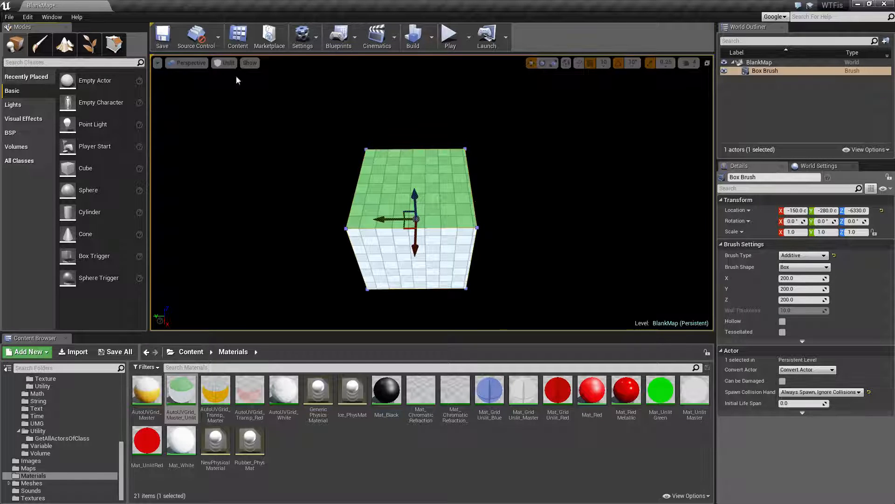
left_click(113, 45)
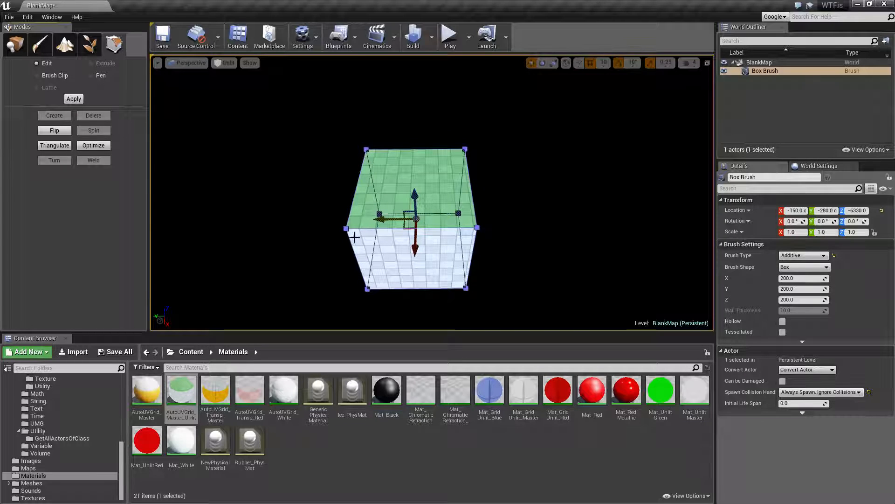
Select a back corner vertex of the box's top face, clear the selection and reselect the box brush.
left_click(367, 150)
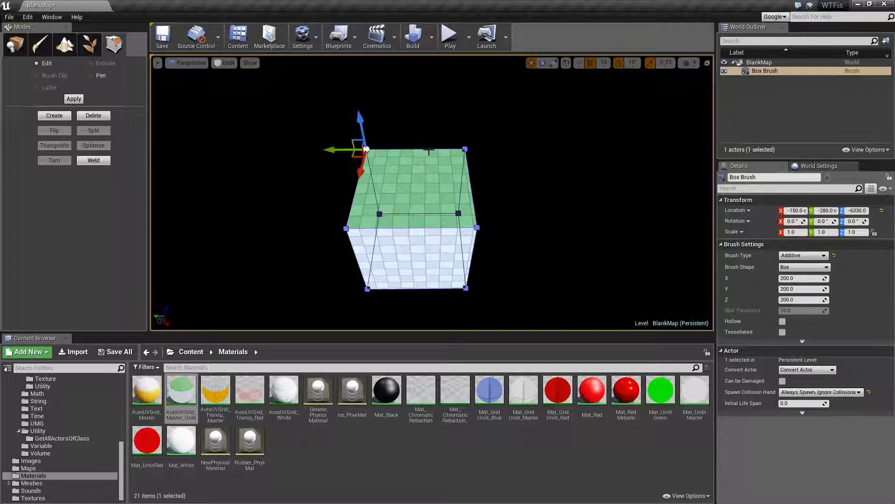
left_click(483, 206)
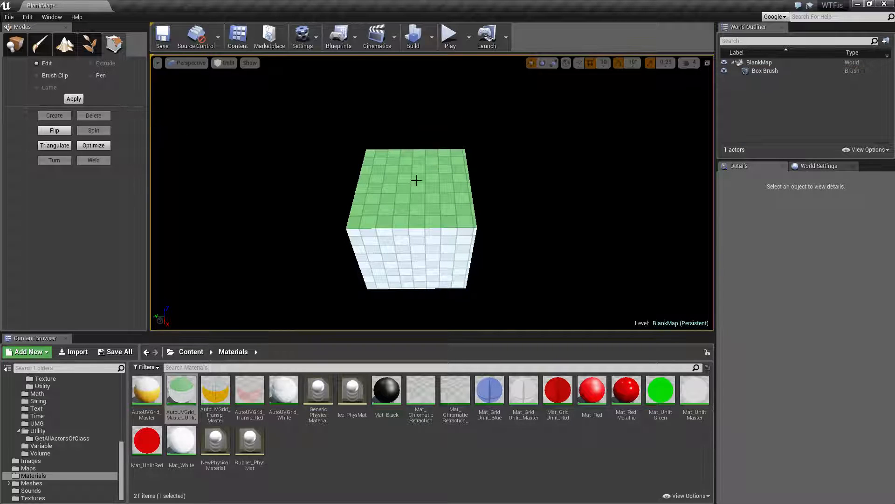
left_click(430, 188)
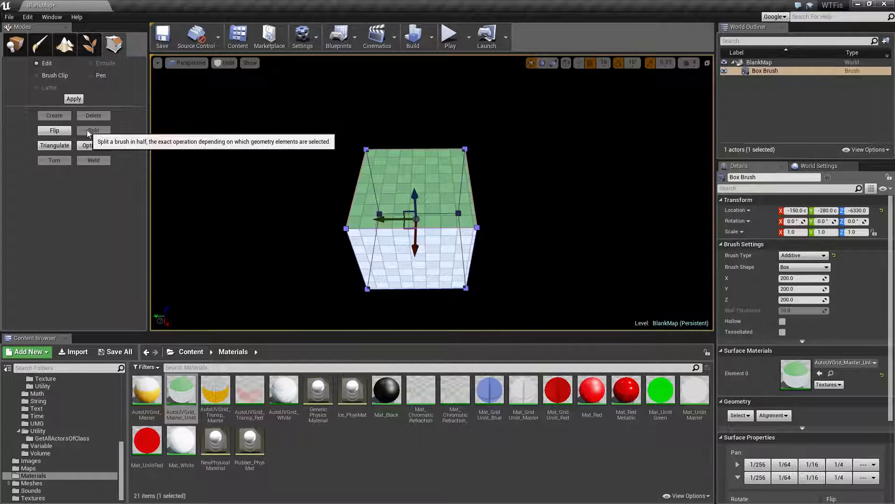
Select a front corner vertex of the box's top face and pull it outward, away from the box.
left_click(602, 209)
left_click_drag(569, 217, 437, 195, "alt")
left_click(437, 195)
left_click_drag(564, 228, 489, 243, "alt")
left_click(394, 242)
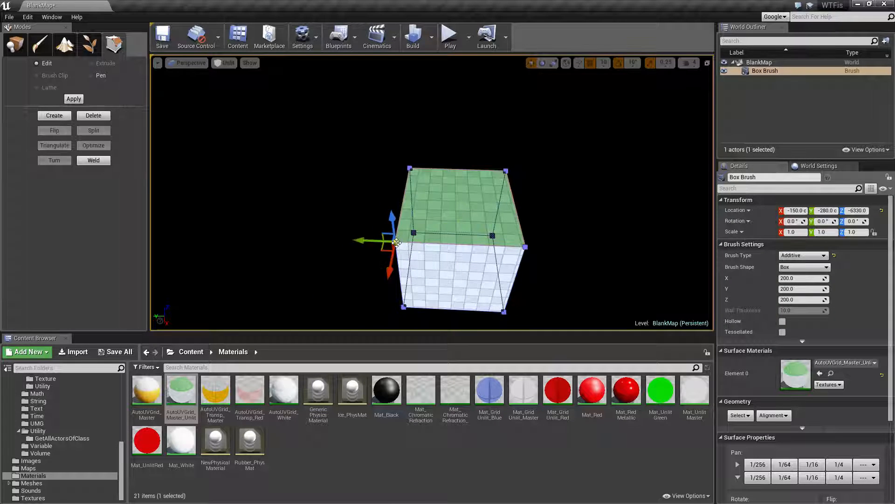
mouse_move(362, 240)
left_mouse_down()
mouse_move(244, 238)
mouse_move(382, 247)
mouse_move(410, 236)
mouse_move(439, 205)
left_mouse_up()
Raise the box's top face vertically and pull its side edge outward along the X axis.
left_click(448, 169)
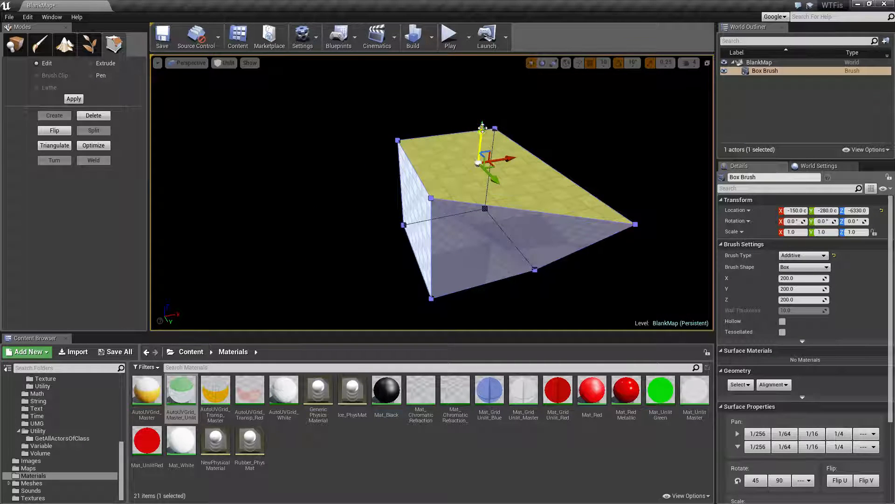
mouse_move(480, 123)
left_mouse_down()
mouse_move(476, 78)
mouse_move(480, 131)
left_mouse_up()
left_click(414, 153)
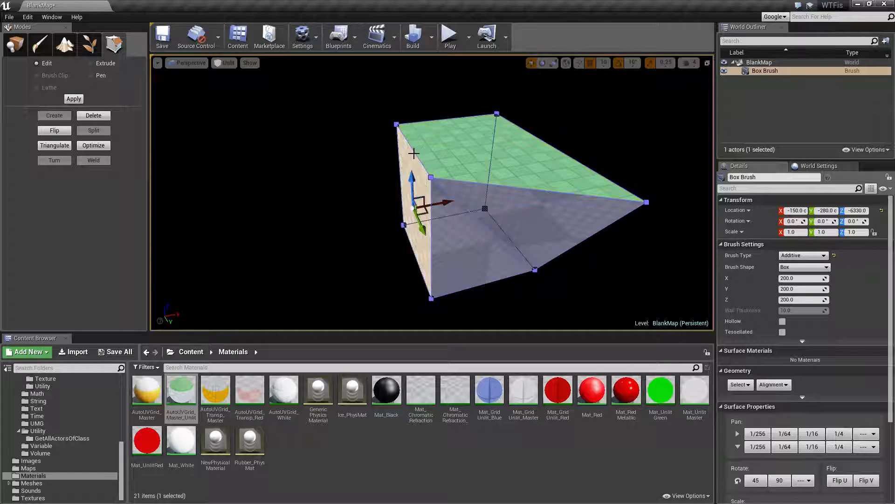
left_click(414, 152)
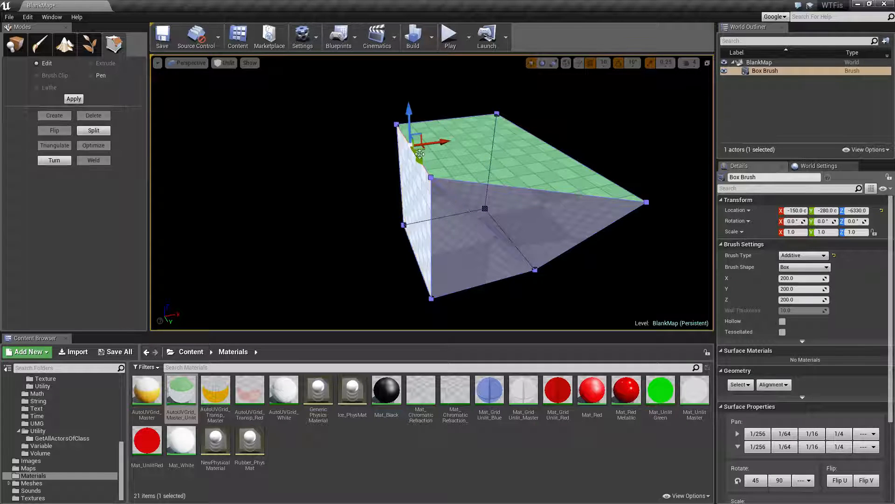
left_click_drag(442, 142, 370, 150)
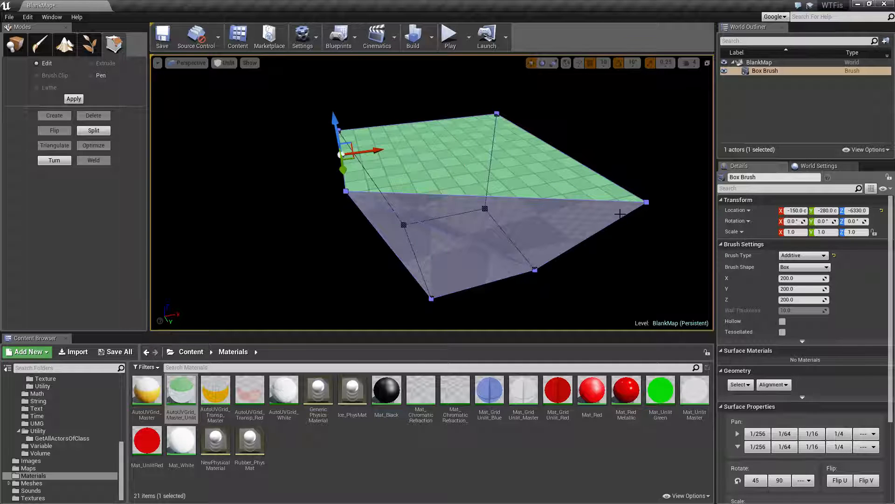
Move the far back corner vertex of the top face and select an adjoining side face of the brush.
left_click(495, 114)
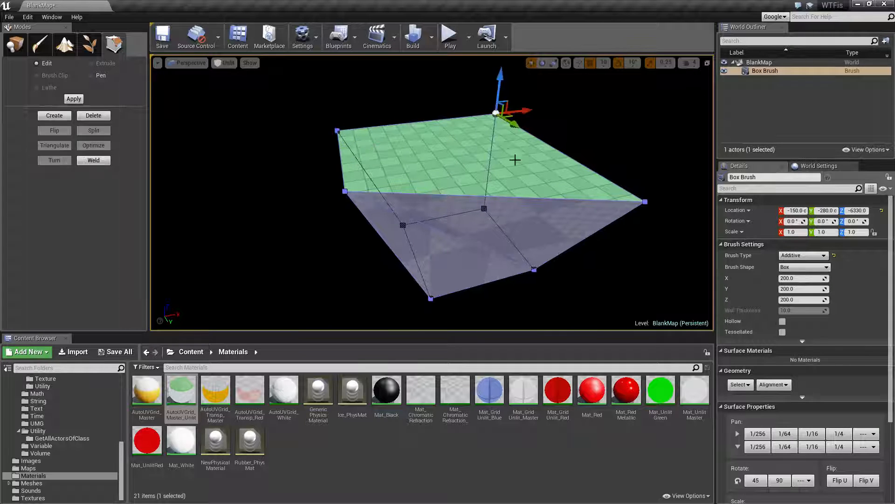
right_click_drag(516, 160, 373, 161)
mouse_move(498, 208)
left_mouse_down()
mouse_move(531, 219)
mouse_move(542, 194)
left_mouse_up()
mouse_move(541, 192)
right_mouse_down()
mouse_move(327, 191)
mouse_move(326, 239)
right_mouse_up()
key("s")
left_click(508, 194)
right_click_drag(507, 194, 373, 194)
right_click_drag(472, 194, 471, 200)
key("d")
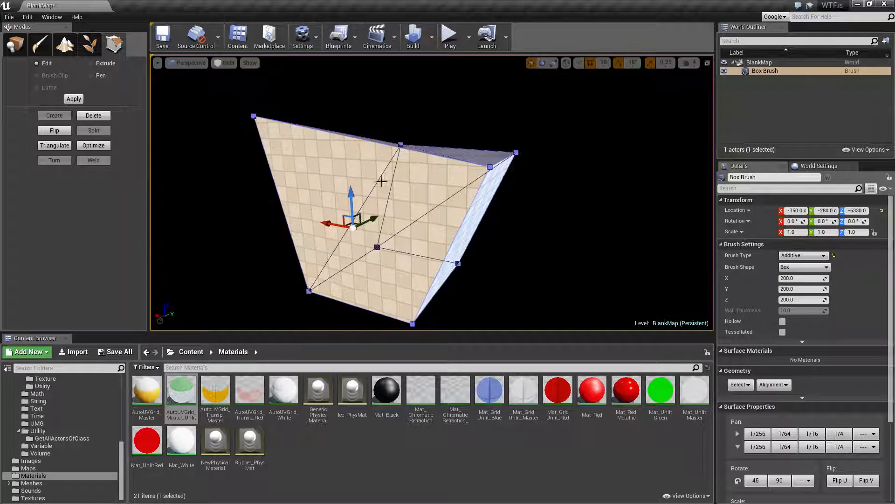
Try to select the side and top edges of the deformed brush from outside, and clear the selection.
left_click(283, 205)
key("ctrl+z")
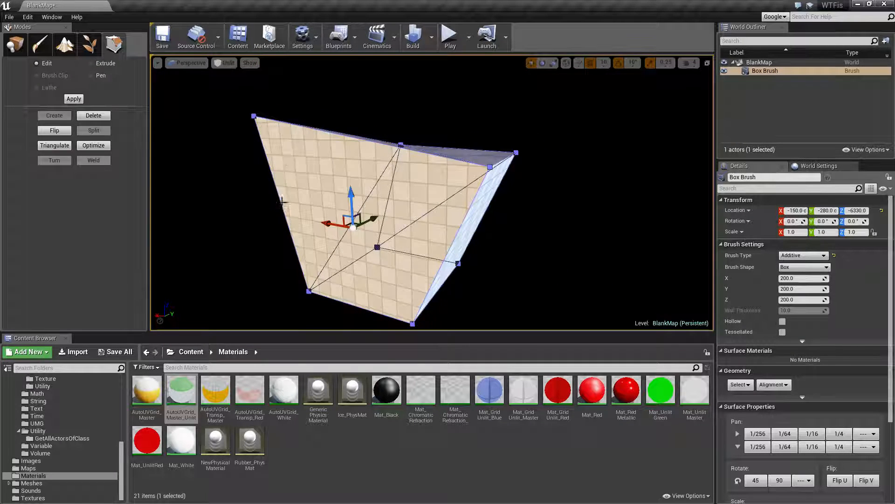
left_click(272, 165)
mouse_move(312, 156)
right_mouse_down()
mouse_move(311, 116)
mouse_move(336, 186)
mouse_move(280, 159)
mouse_move(350, 182)
mouse_move(420, 155)
right_mouse_up()
left_click(435, 193)
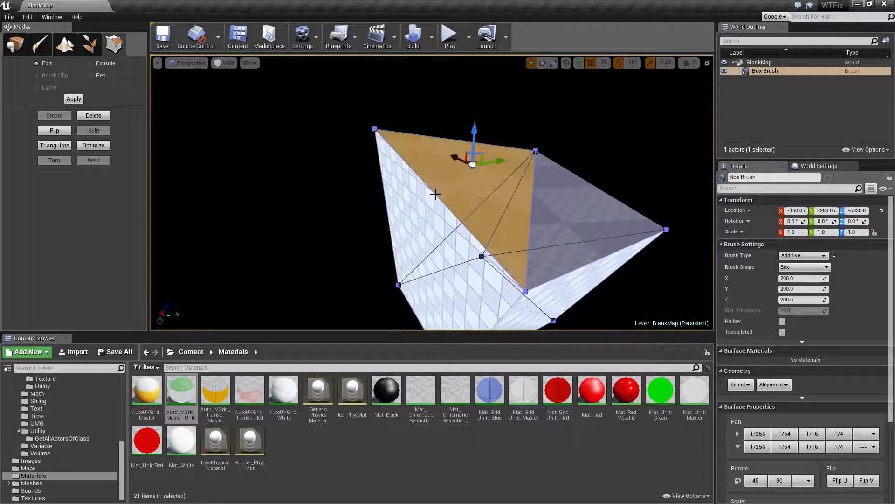
left_click(432, 197)
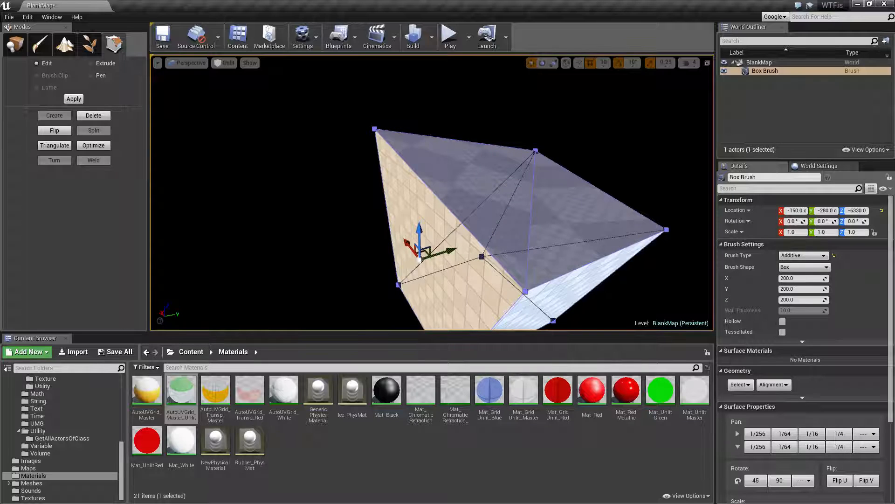
left_click(436, 197)
left_click(486, 195)
left_click(329, 241)
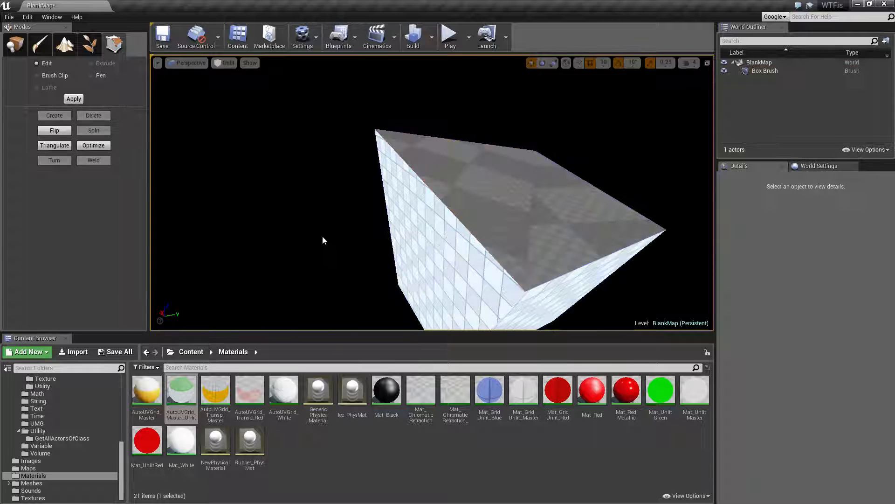
Select individual edges of the deformed brush from a viewpoint inside it.
mouse_move(495, 239)
right_mouse_down()
mouse_move(536, 223)
mouse_move(495, 229)
mouse_move(523, 215)
mouse_move(503, 233)
mouse_move(480, 219)
mouse_move(503, 209)
mouse_move(522, 229)
mouse_move(541, 209)
mouse_move(578, 219)
mouse_move(606, 200)
right_mouse_up()
key("w")
right_click_drag(466, 154, 469, 154)
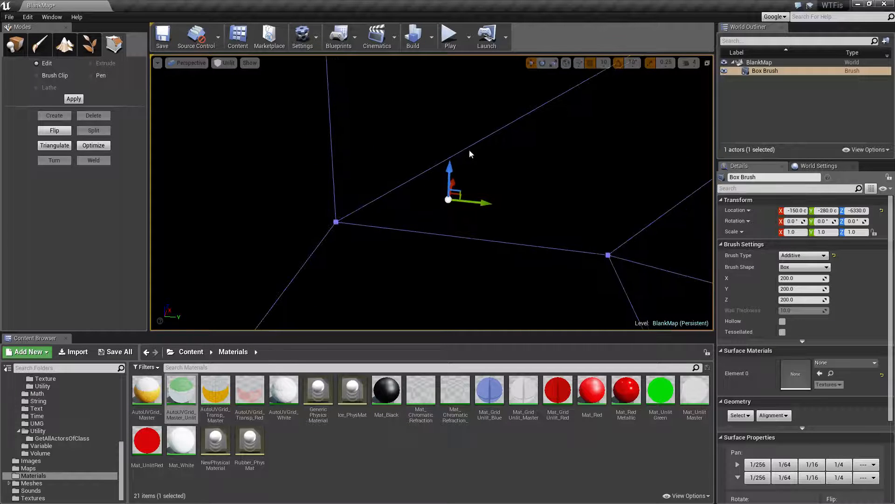
left_click(468, 147)
left_click(329, 149)
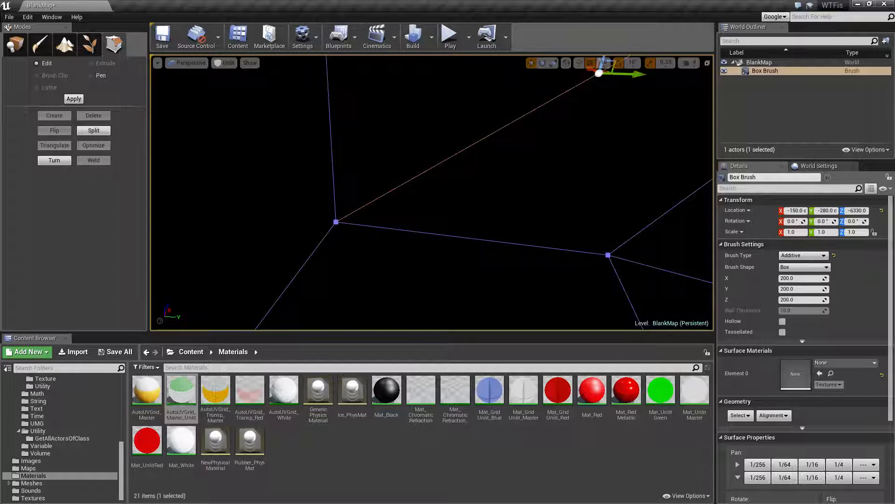
left_click(468, 148)
left_click(331, 140)
mouse_move(331, 140)
right_mouse_down()
mouse_move(279, 140)
mouse_move(419, 177)
mouse_move(438, 154)
mouse_move(485, 196)
mouse_move(511, 195)
right_mouse_up()
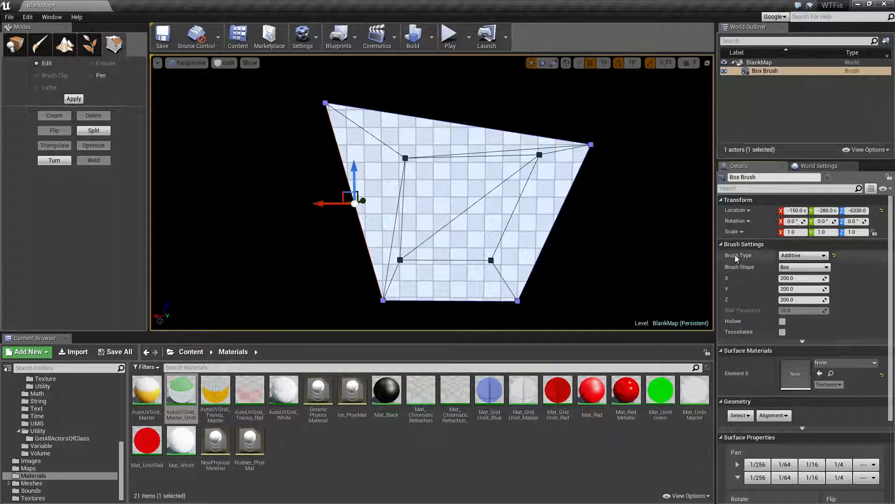
Delete the deformed box brush and place a new additive BSP Box in the level.
key("Delete")
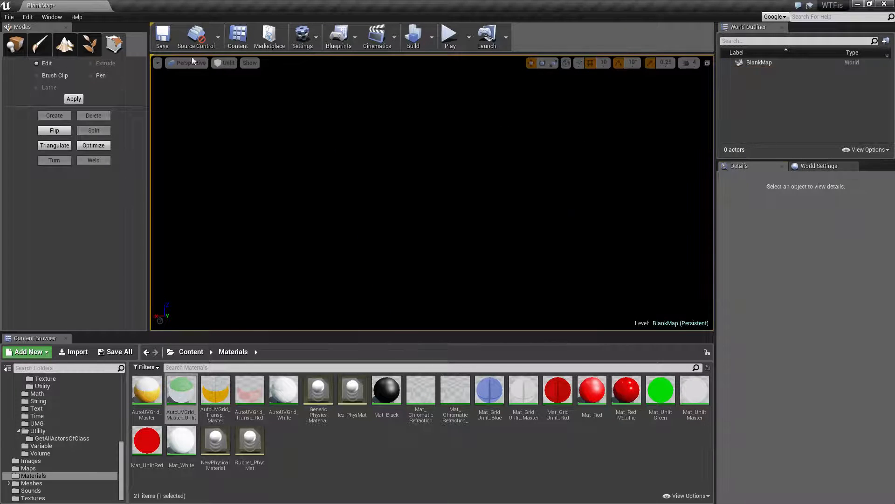
left_click(18, 49)
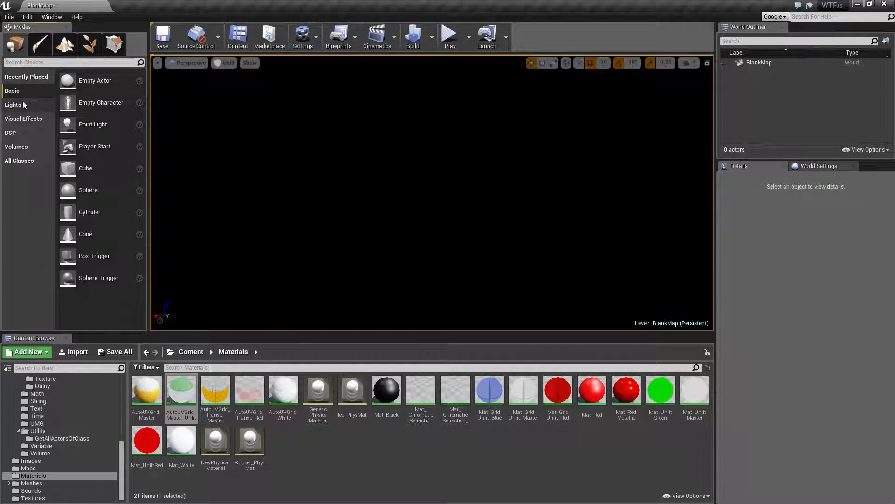
left_click(10, 132)
mouse_move(80, 80)
left_mouse_down()
mouse_move(416, 213)
mouse_move(431, 260)
left_mouse_up()
Delete only the top face of the new box brush using Geometry Editing mode.
left_click(114, 44)
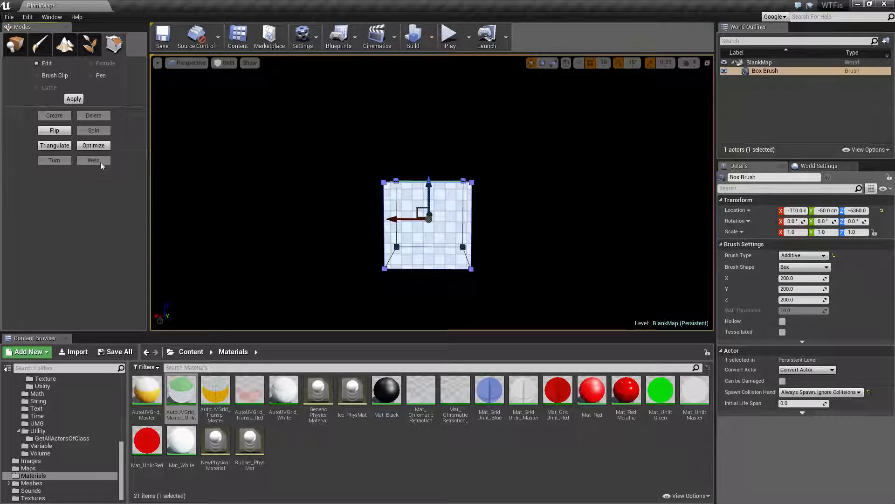
mouse_move(200, 149)
right_mouse_down()
mouse_move(199, 140)
mouse_move(200, 200)
mouse_move(184, 129)
mouse_move(185, 152)
right_mouse_up()
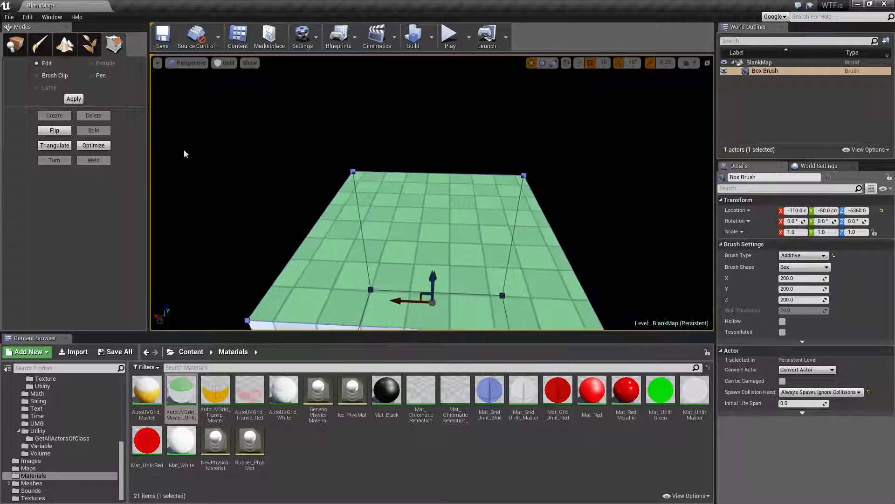
scroll(185, 152, "down", 4)
key("Escape")
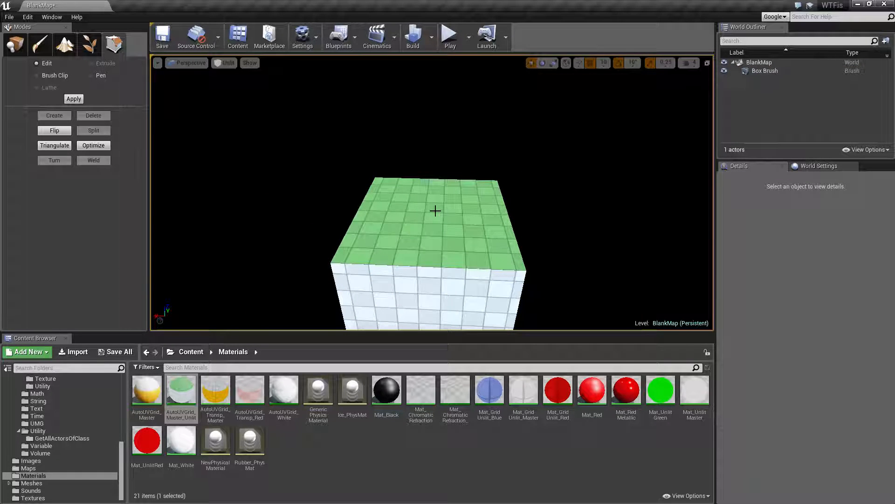
left_click(435, 210)
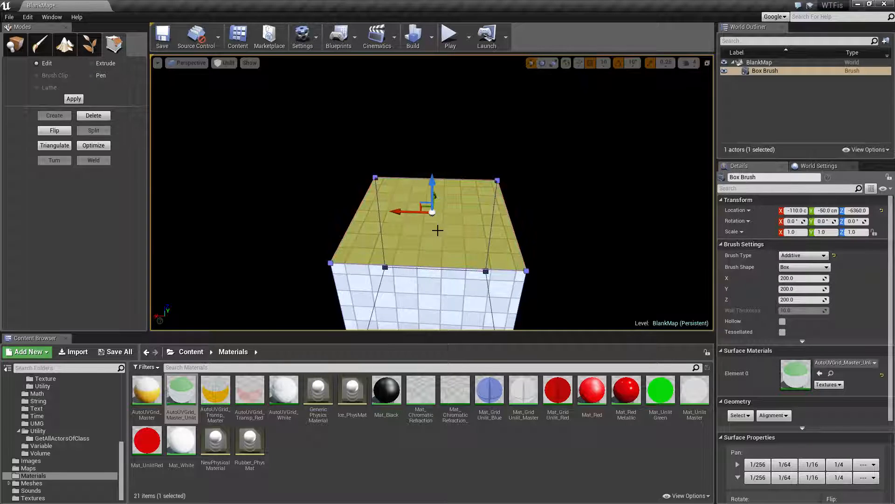
key("Delete")
left_click(597, 231)
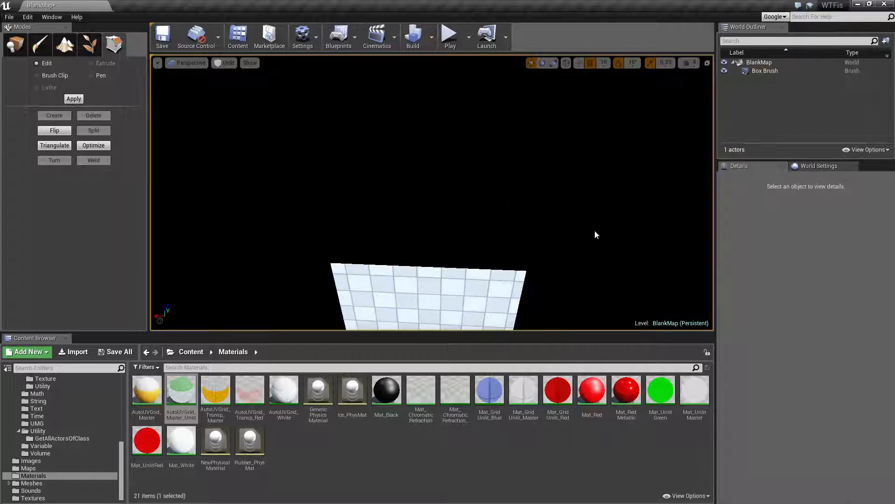
Examine the open box brush from several angles, selecting its front face to see which sides are rendered.
left_click(459, 282)
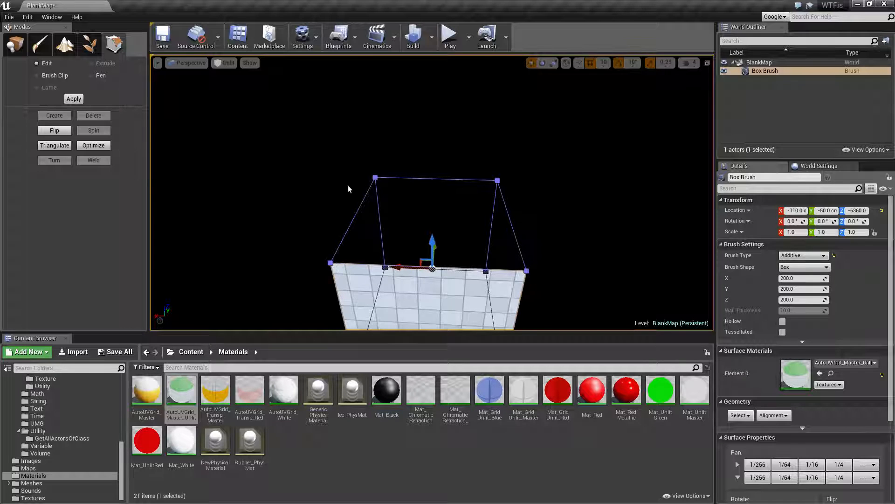
mouse_move(509, 268)
right_mouse_down()
mouse_move(429, 268)
mouse_move(527, 261)
mouse_move(509, 267)
right_mouse_up()
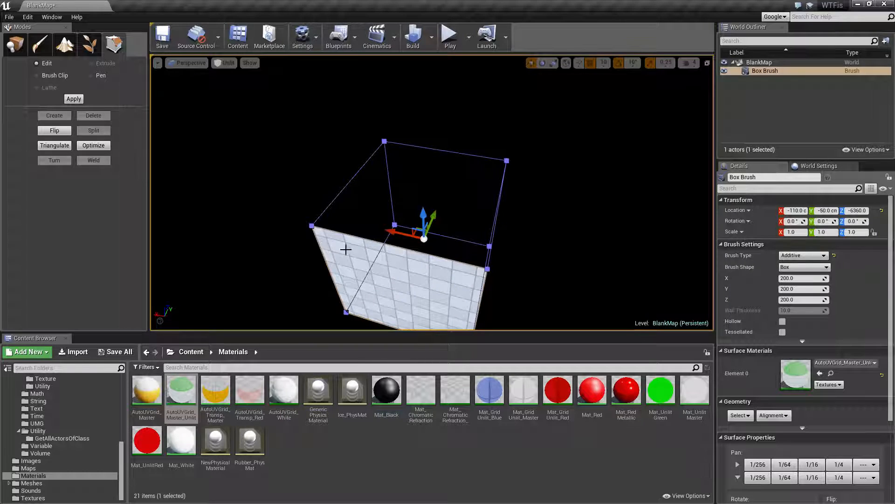
left_click(320, 238)
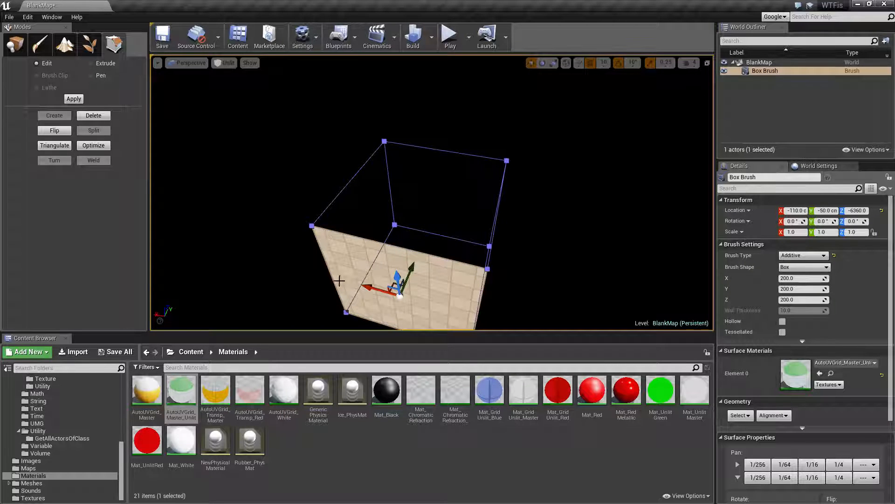
right_click_drag(450, 307, 454, 322)
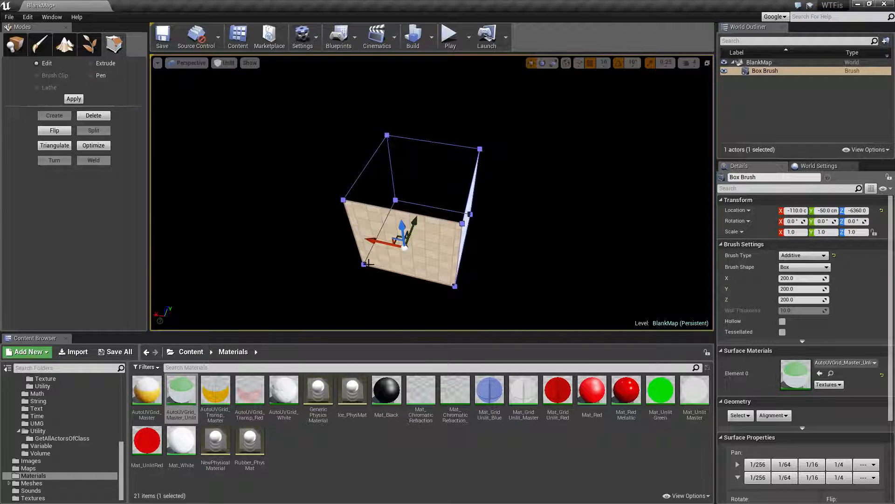
left_click(504, 257)
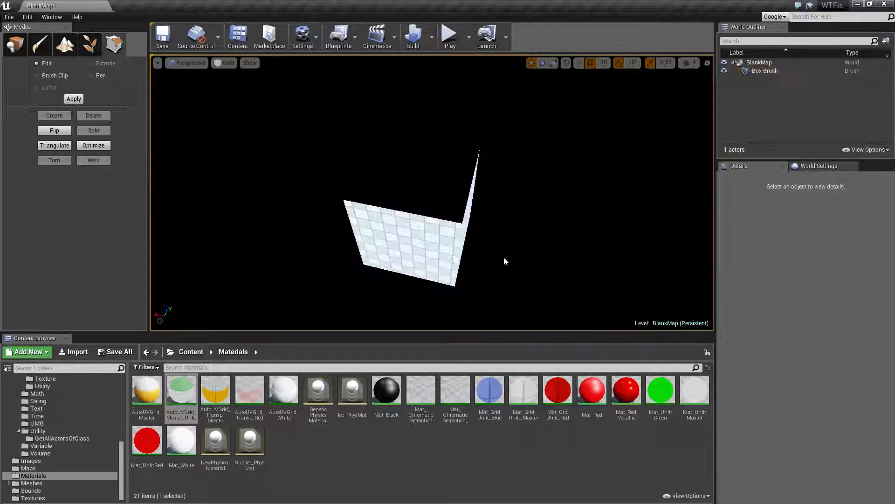
left_click(410, 240)
left_click(409, 242)
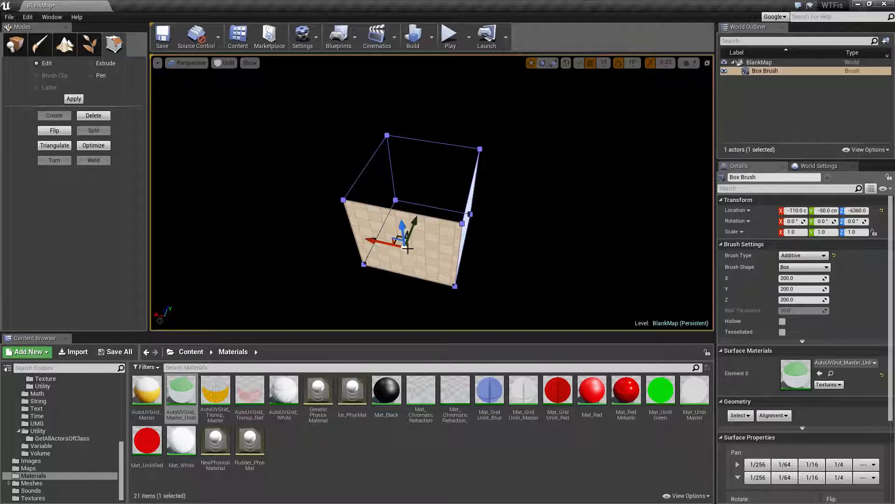
mouse_move(436, 251)
right_mouse_down()
mouse_move(447, 275)
mouse_move(436, 275)
right_mouse_up()
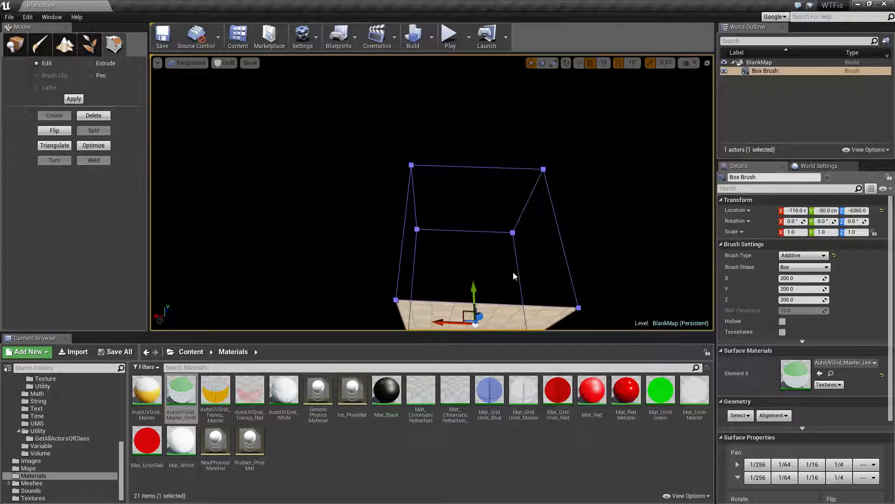
Select the open box brush and try picking the four corner vertices around its missing top face.
key("d")
right_click_drag(514, 274, 517, 274)
left_click(499, 223)
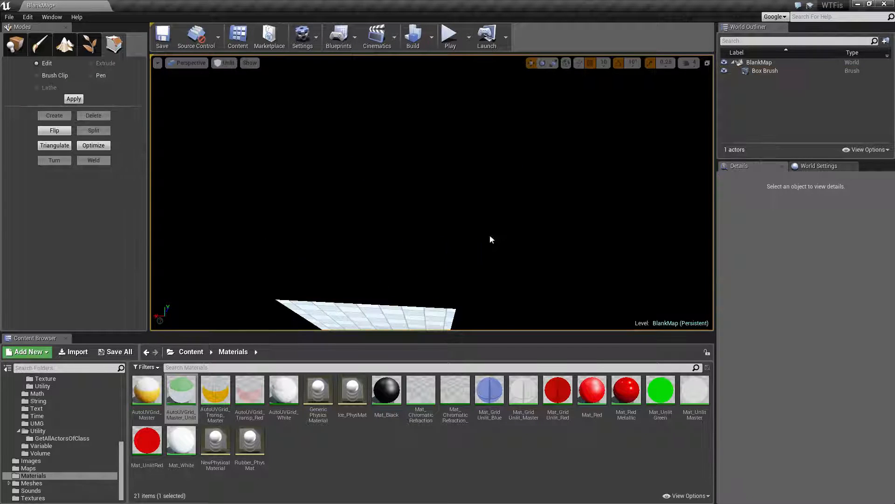
left_click(380, 304)
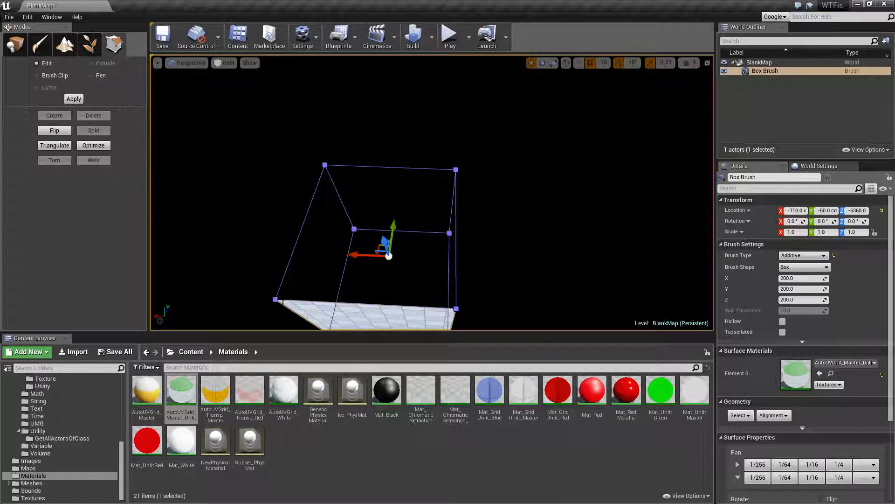
left_click(275, 299)
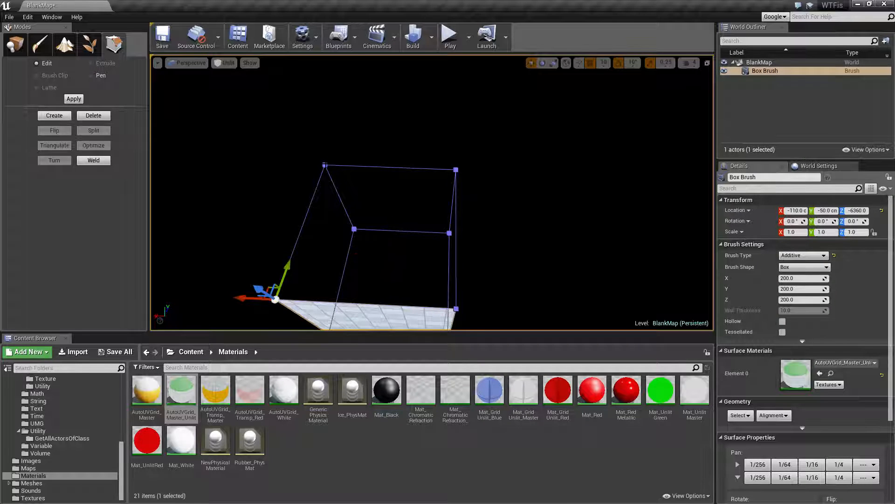
left_click(325, 165, "ctrl")
left_click(456, 170, "ctrl")
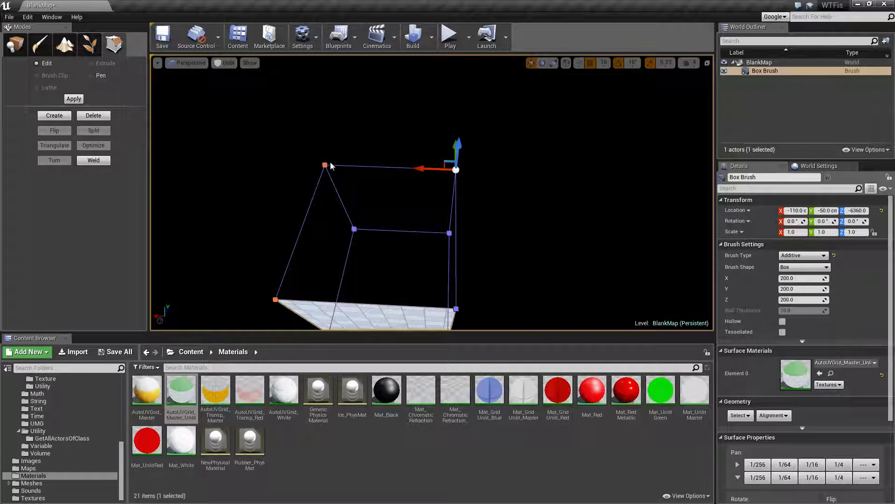
left_click(325, 165, "ctrl")
left_click(456, 309, "ctrl")
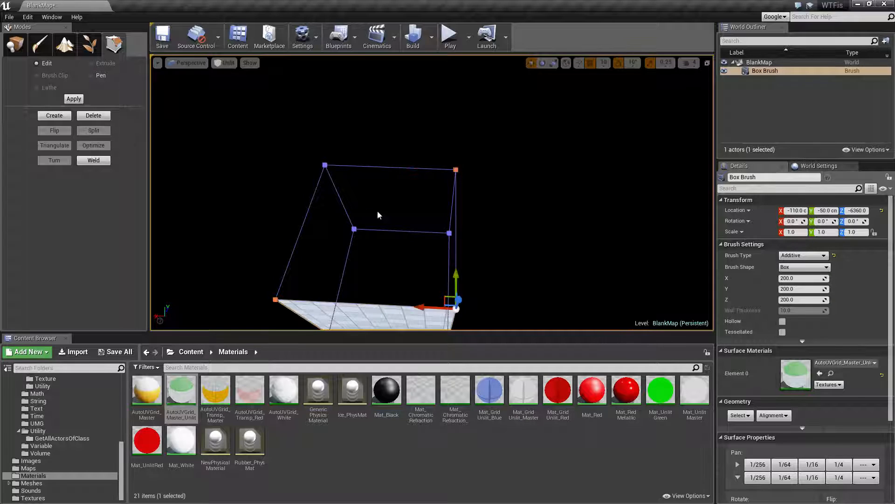
left_click(325, 166, "ctrl")
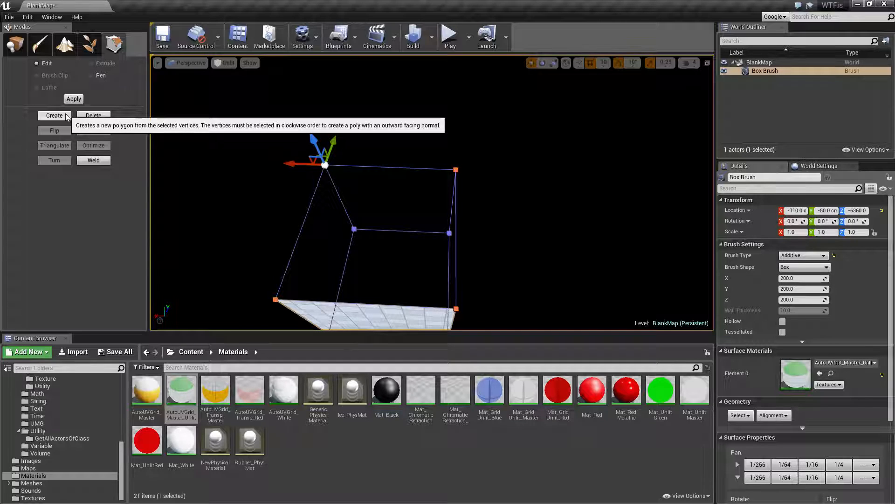
left_click(370, 307)
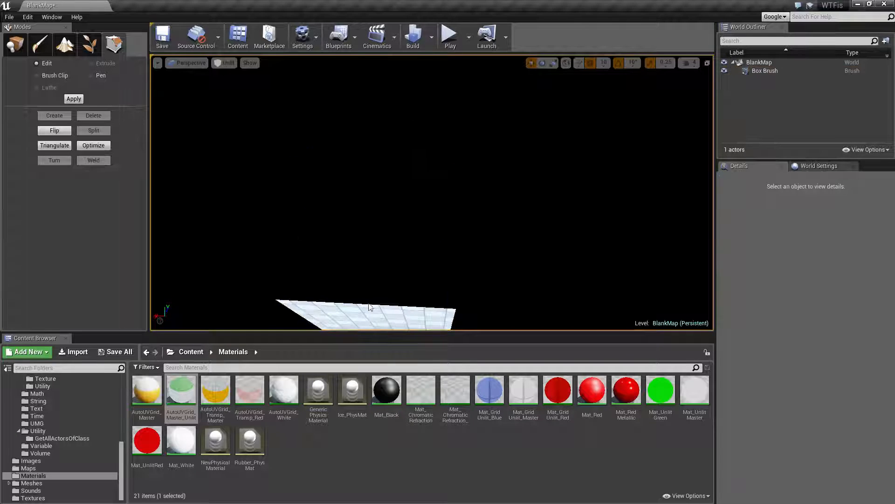
Create a triangular polygon from three corner vertices of the brush's open top, and undo it.
left_click(308, 304)
left_click(275, 299)
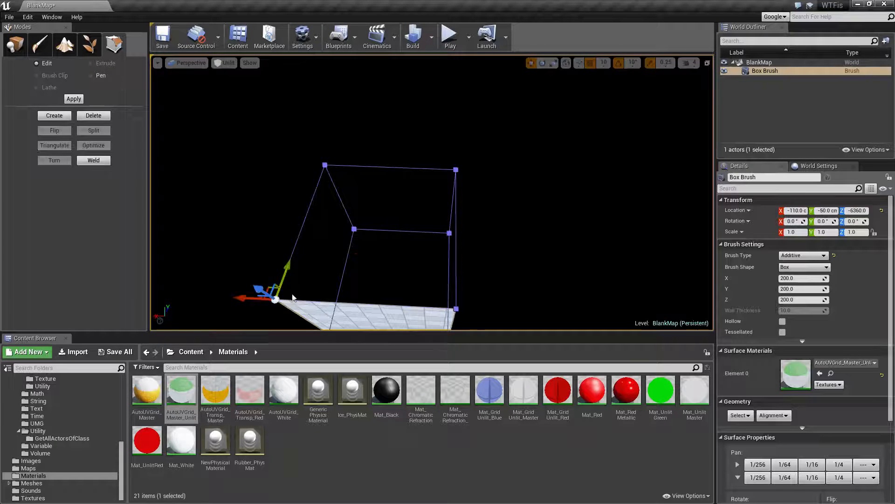
left_click(455, 169, "ctrl")
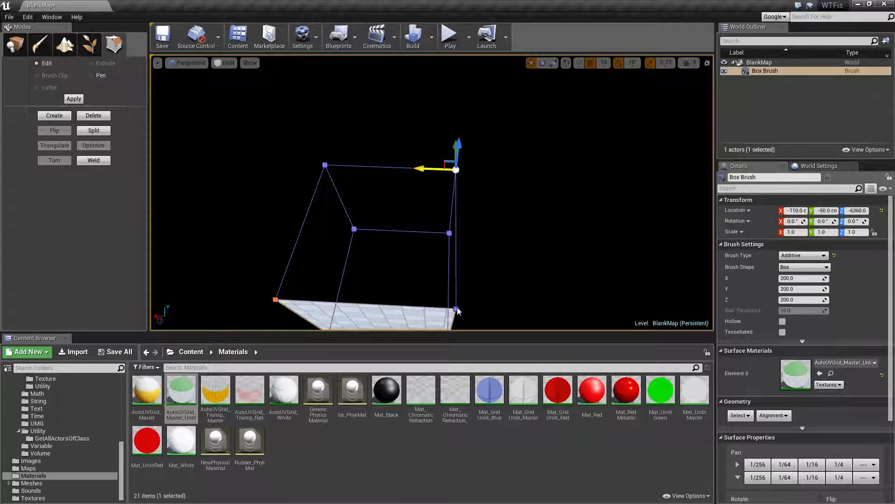
left_click(456, 308, "ctrl")
left_click(304, 221, "ctrl")
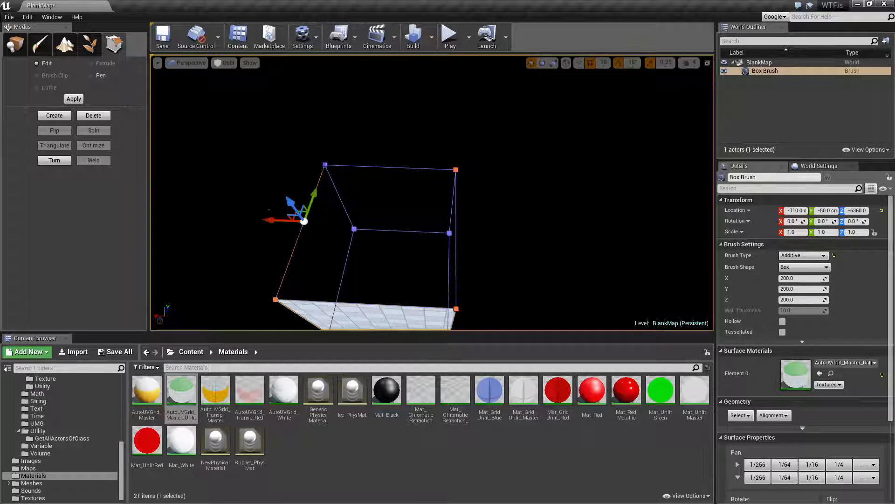
left_click(54, 115)
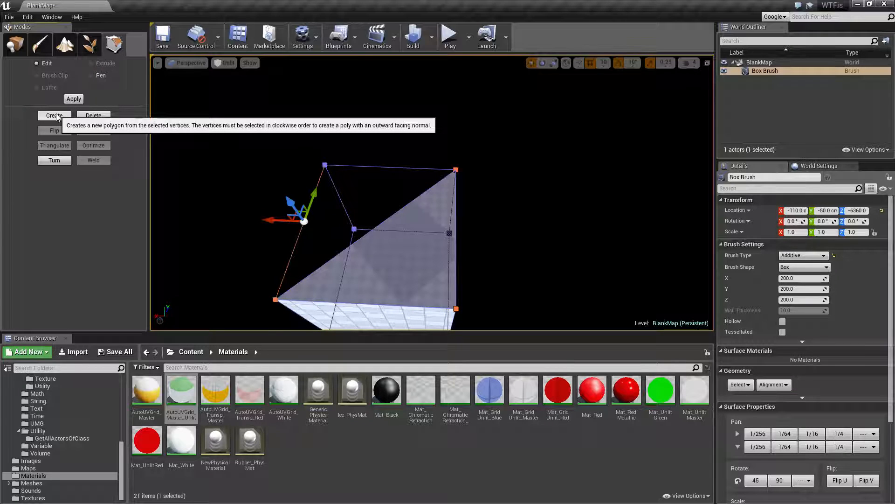
key("ctrl+z")
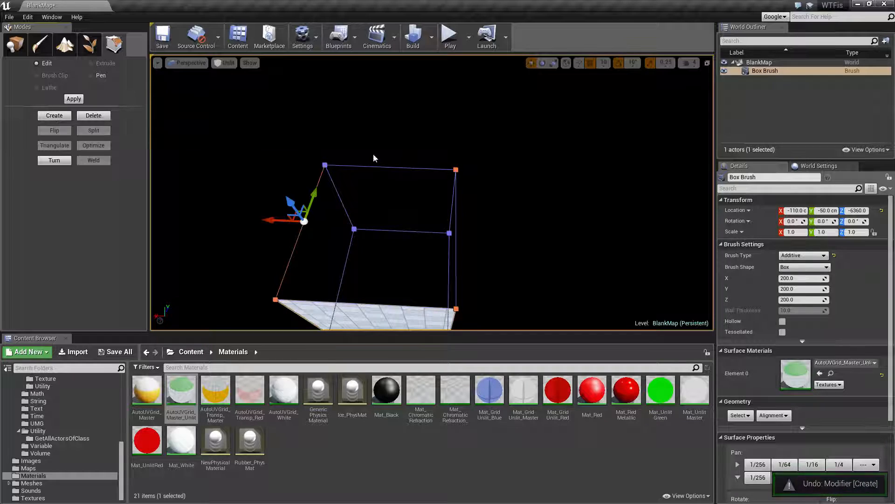
Select the four top corner vertices in clockwise order and create a polygon that closes the box.
left_click(493, 186)
left_click(303, 301)
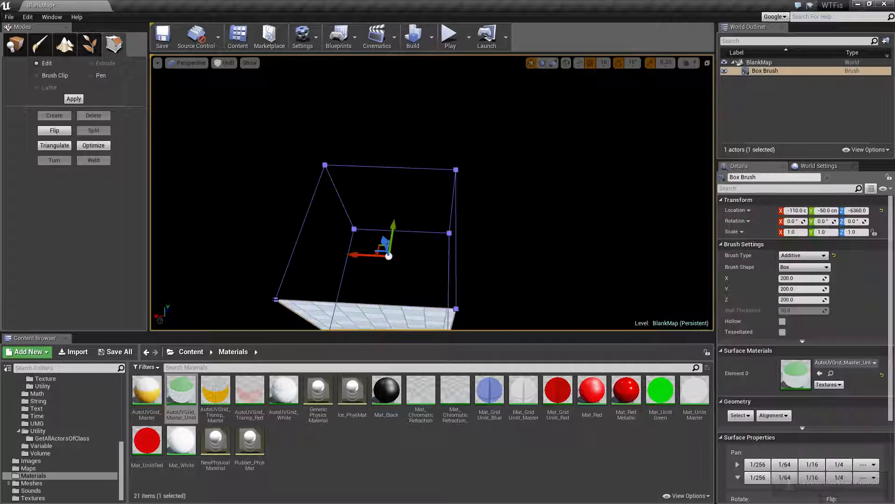
left_click(275, 300)
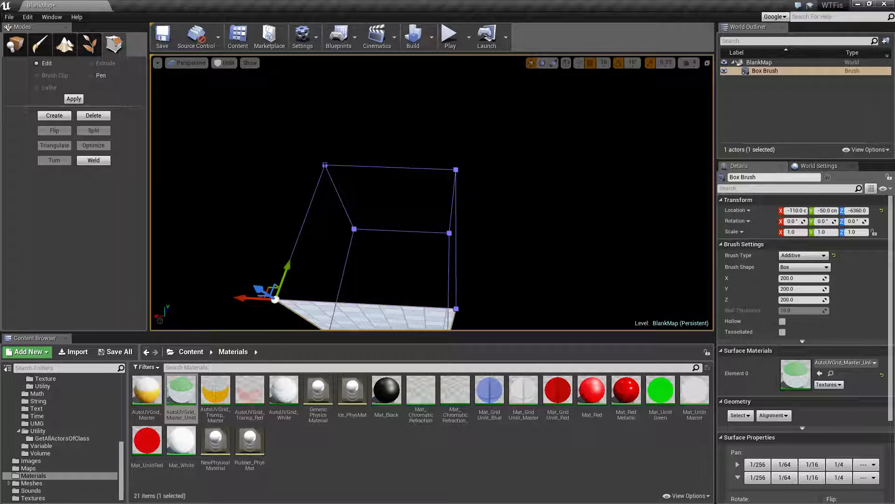
left_click(325, 164, "ctrl")
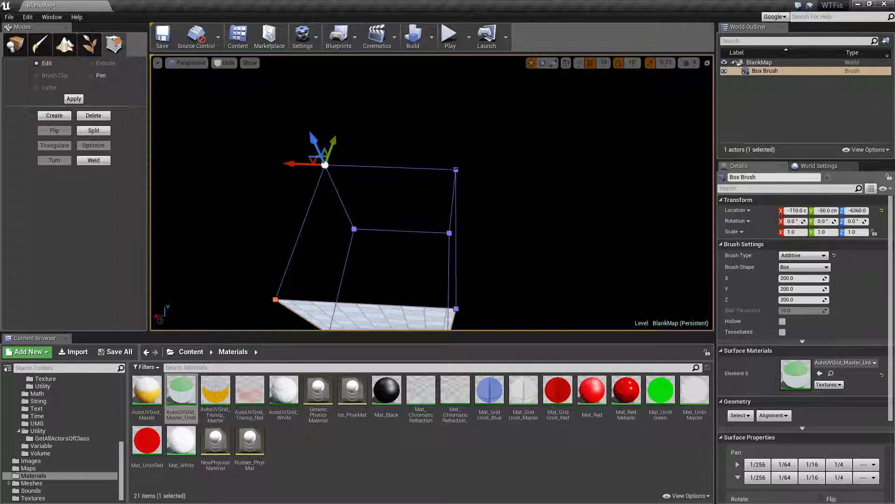
left_click(456, 169)
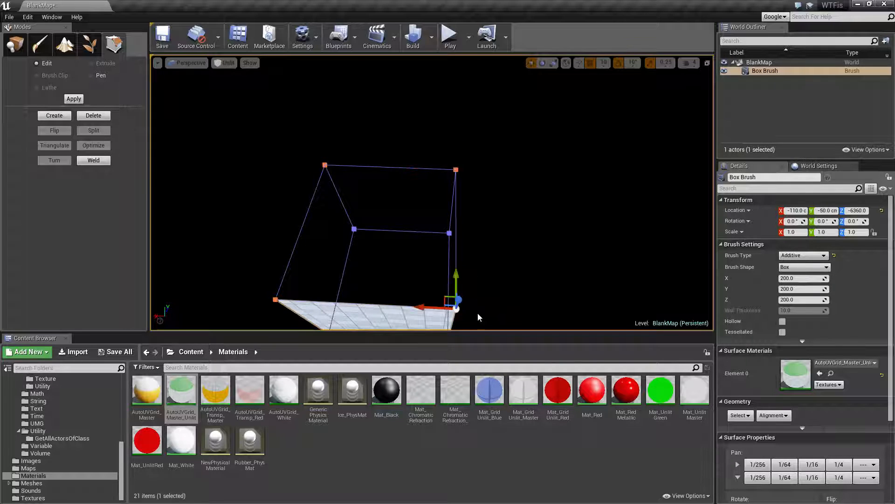
left_click(55, 115)
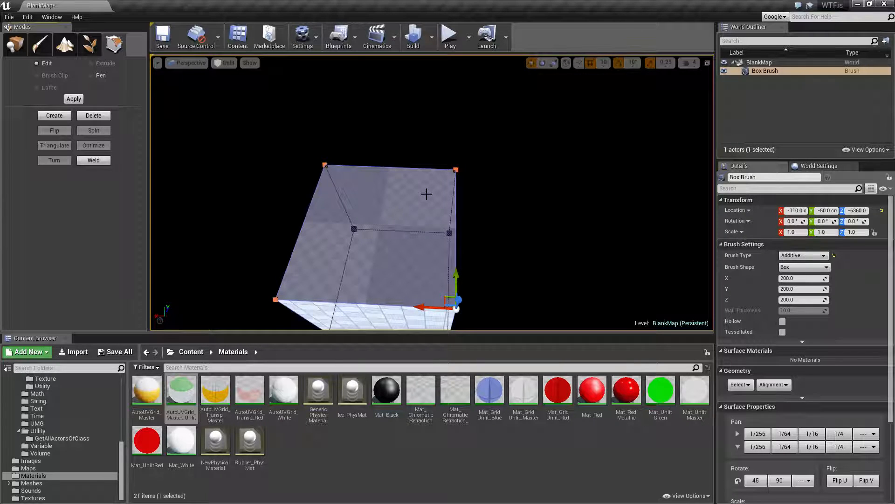
left_click(548, 235)
Delete the newly created four-sided top face of the box brush.
left_click(407, 235)
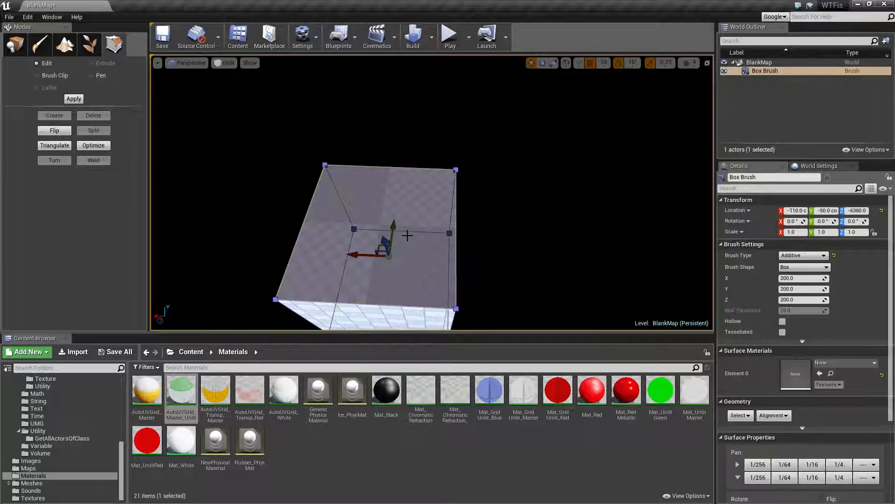
left_click(420, 280)
key("Delete")
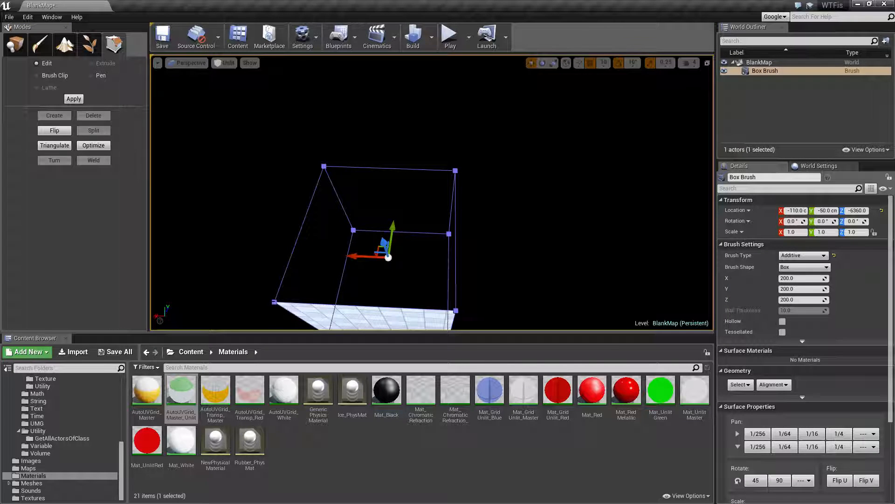
Create a triangular face from the near-left, far-left and far-right top vertices, selected clockwise.
left_click(275, 302)
left_click(323, 166, "ctrl")
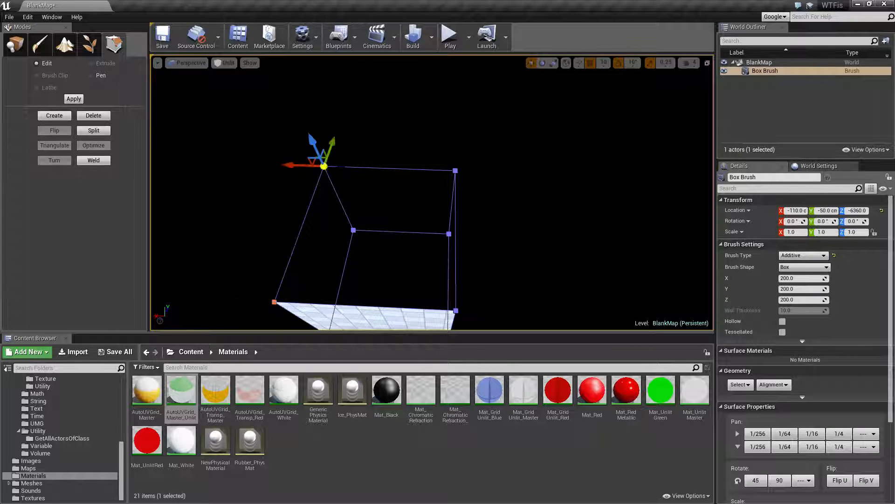
left_click(455, 171, "ctrl")
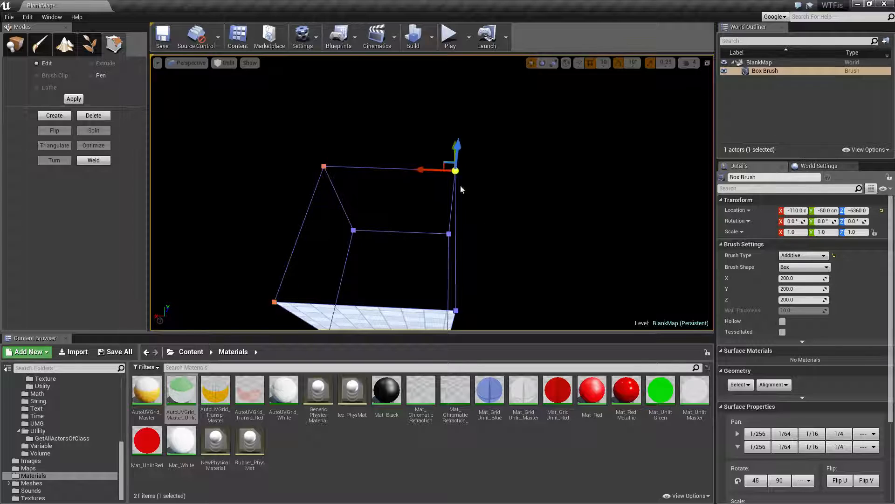
left_click(58, 115)
left_click(504, 225)
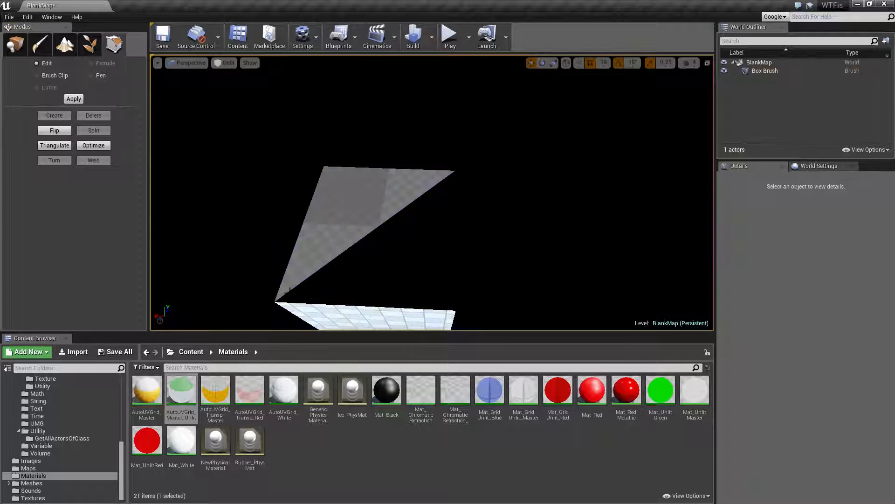
Create a second triangular face from the near-left, far-right and near-right vertices to close the remaining half of the top.
left_click(362, 312)
left_click(376, 322)
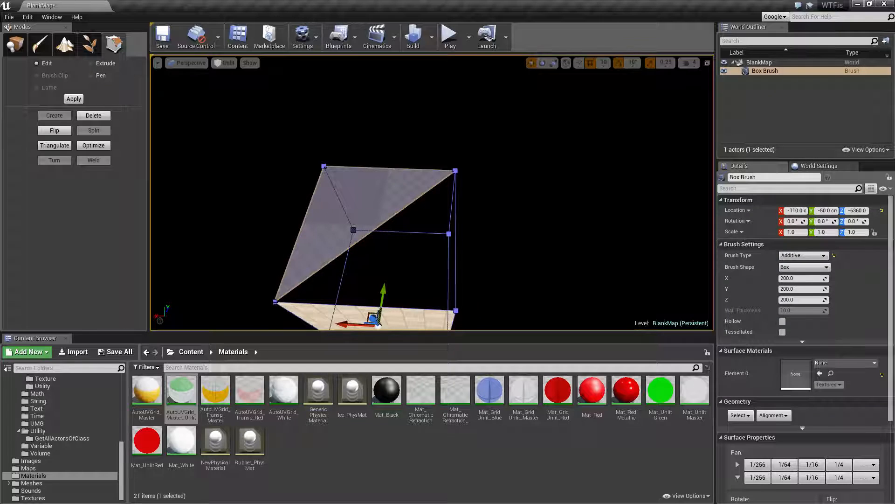
left_click(276, 302)
left_click(455, 171, "ctrl")
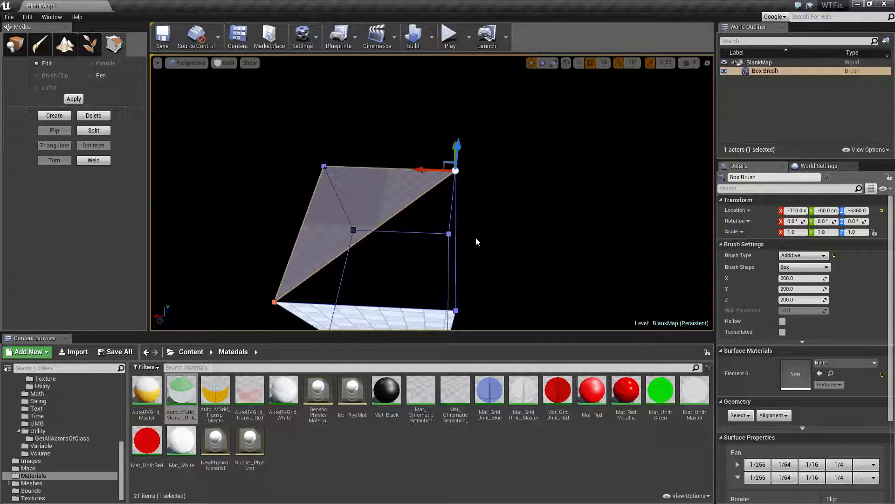
left_click(456, 310, "ctrl")
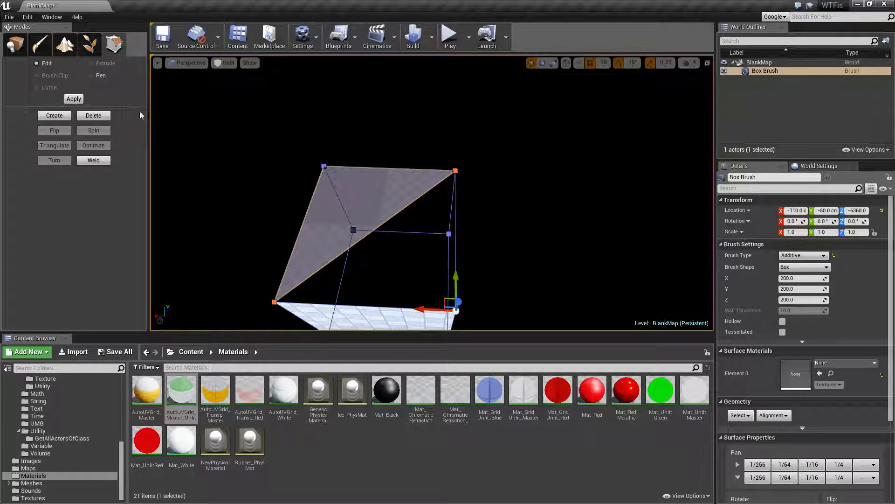
left_click(54, 116)
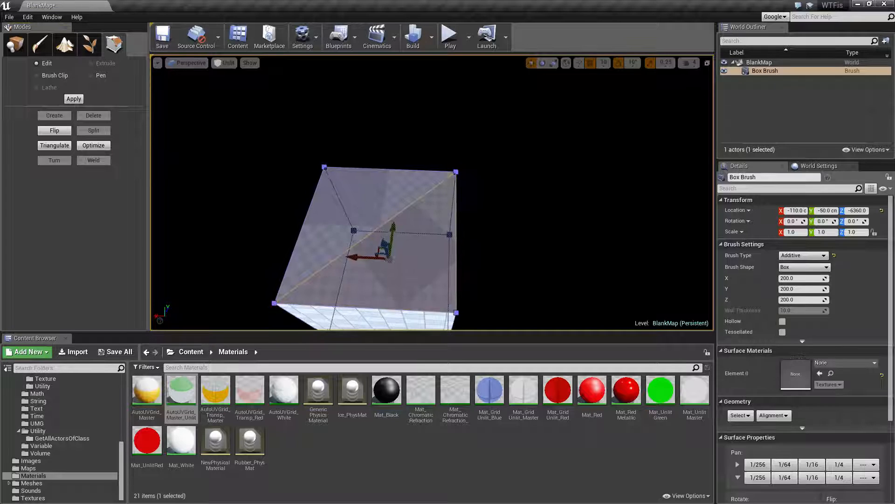
key("Escape")
Examine the closed top from above, selecting its triangular faces to see how the surface is divided.
mouse_move(496, 236)
right_mouse_down()
mouse_move(471, 236)
mouse_move(485, 224)
mouse_move(490, 236)
mouse_move(513, 196)
right_mouse_up()
key("w")
key("s")
left_click(489, 236)
left_click(419, 186)
key("w")
key("d")
left_click(432, 248)
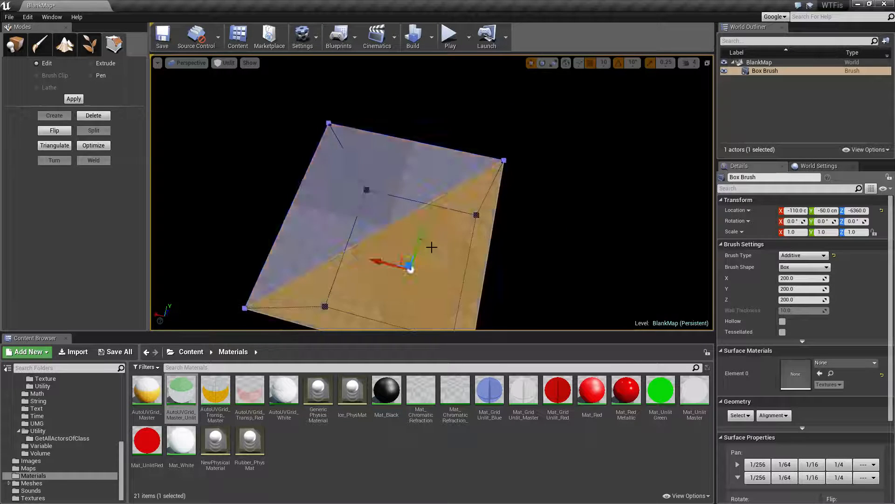
left_click(442, 251)
right_click_drag(441, 251, 468, 249)
left_click(467, 249)
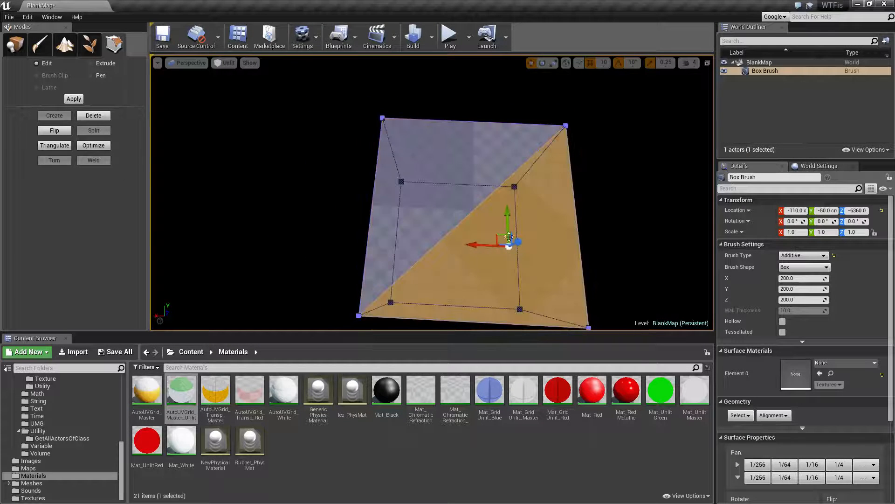
left_click(437, 185)
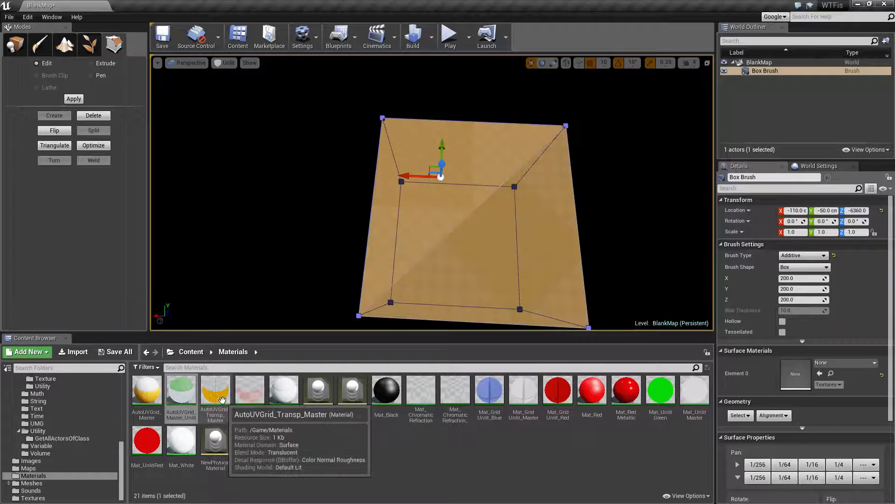
Apply the AutoUVGrid_Master_Unlit material to both triangular top faces of the box brush.
left_click_drag(216, 392, 808, 363)
left_click_drag(181, 391, 808, 378)
left_click(657, 228)
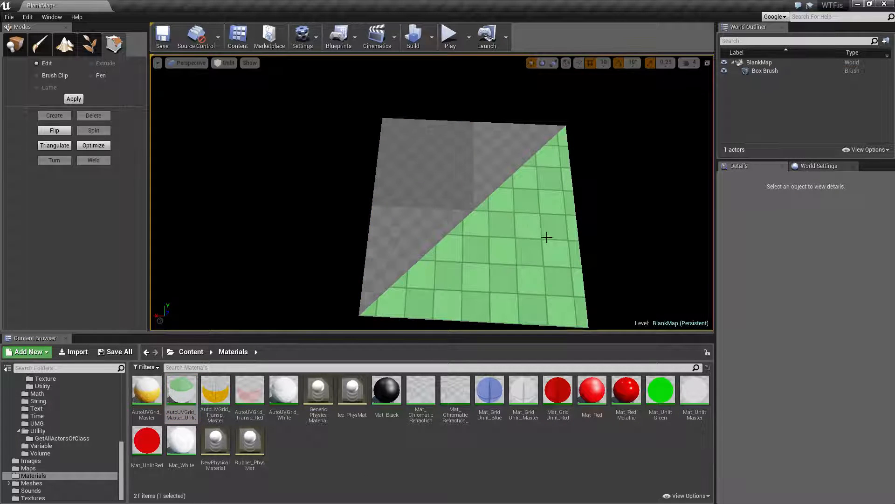
left_click(442, 201)
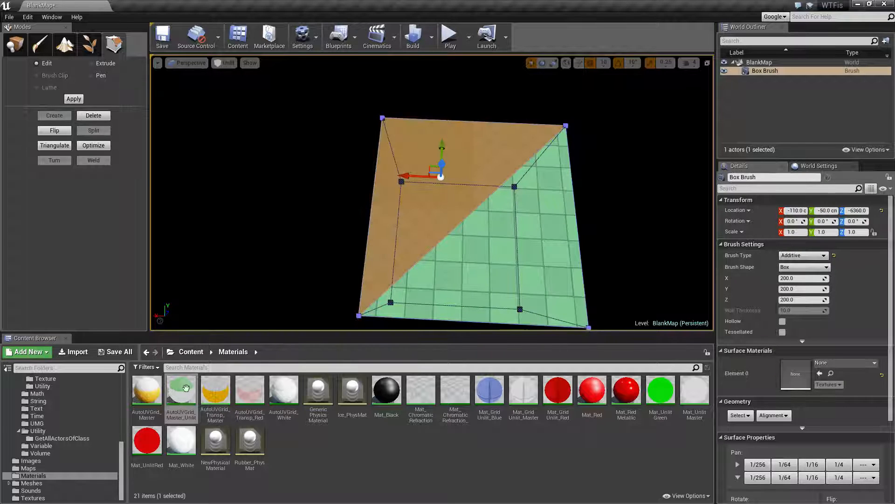
left_click_drag(186, 388, 834, 386)
left_click(657, 244)
Select each triangular top face separately, and delete only the near-right one.
right_click_drag(633, 216, 690, 261)
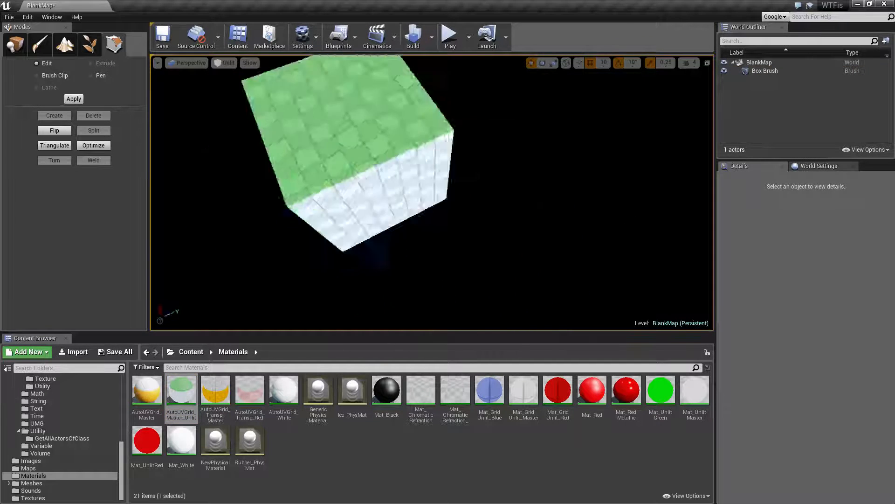
mouse_move(432, 193)
right_mouse_down()
mouse_move(376, 164)
mouse_move(385, 166)
mouse_move(385, 154)
mouse_move(385, 192)
mouse_move(593, 213)
right_mouse_up()
left_click(450, 189)
left_click(424, 180)
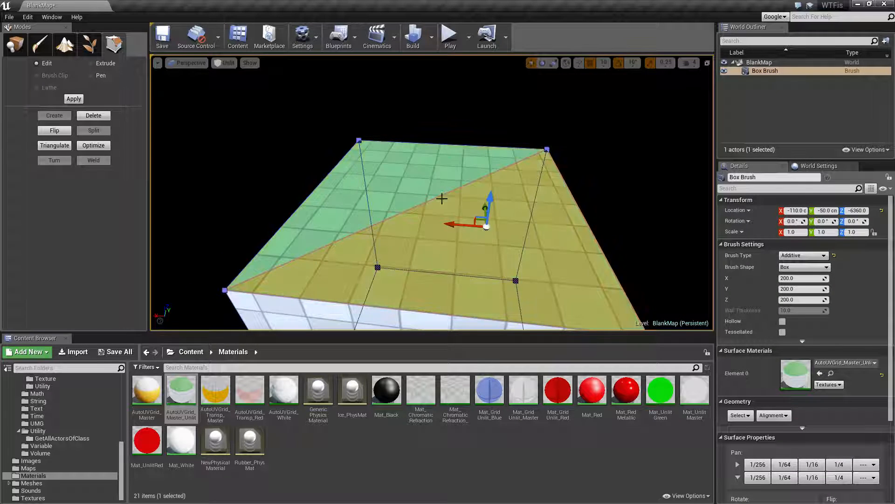
left_click(430, 188)
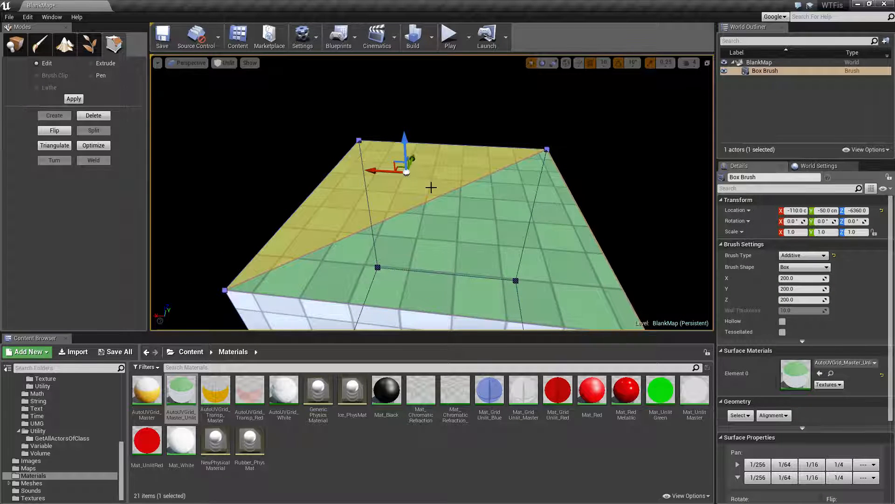
left_click(499, 262)
key("Delete")
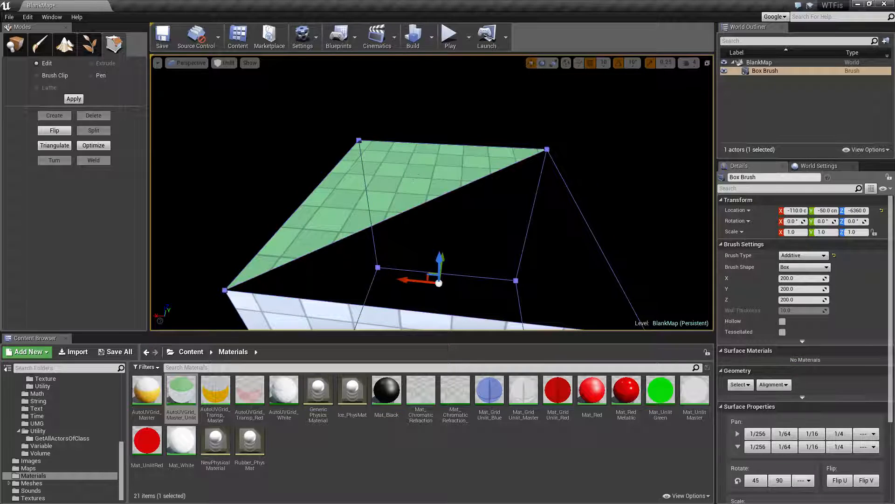
Delete the remaining triangular top face, and create one four-sided polygon from the top vertices, selected counterclockwise from the near-right one.
key("Delete")
scroll(463, 225, "down", 5)
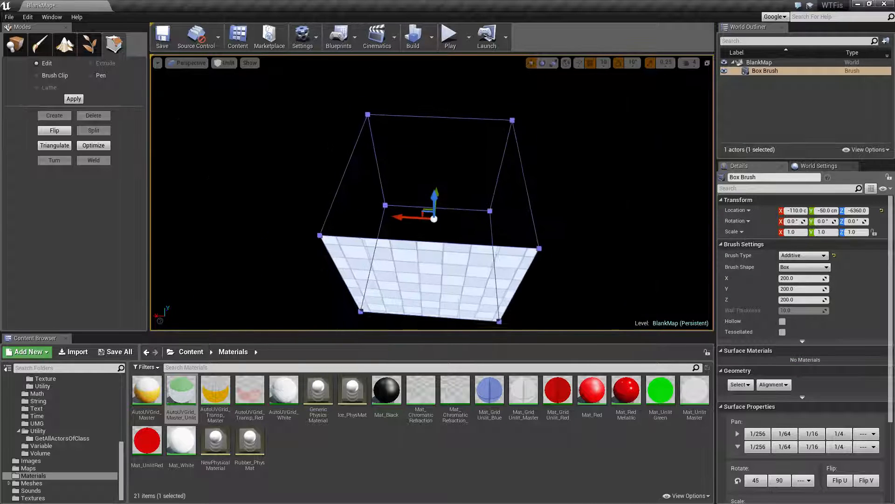
left_click(534, 245)
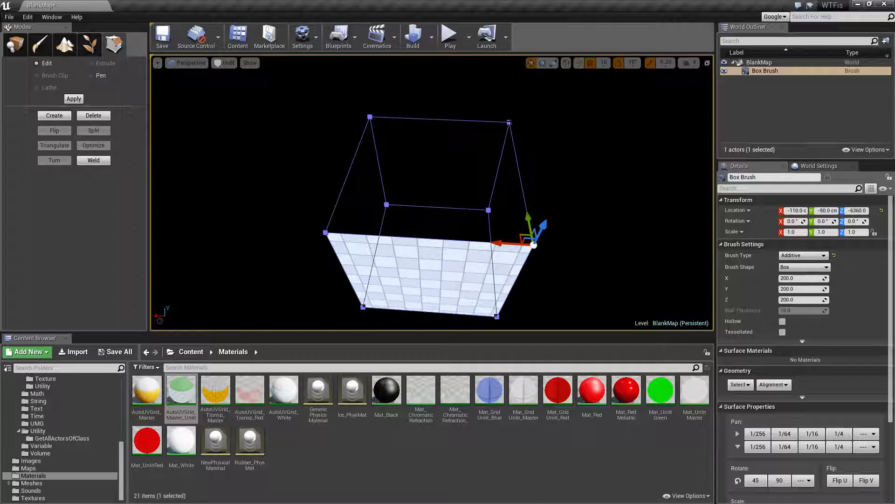
left_click(509, 122, "ctrl")
left_click(370, 116, "ctrl")
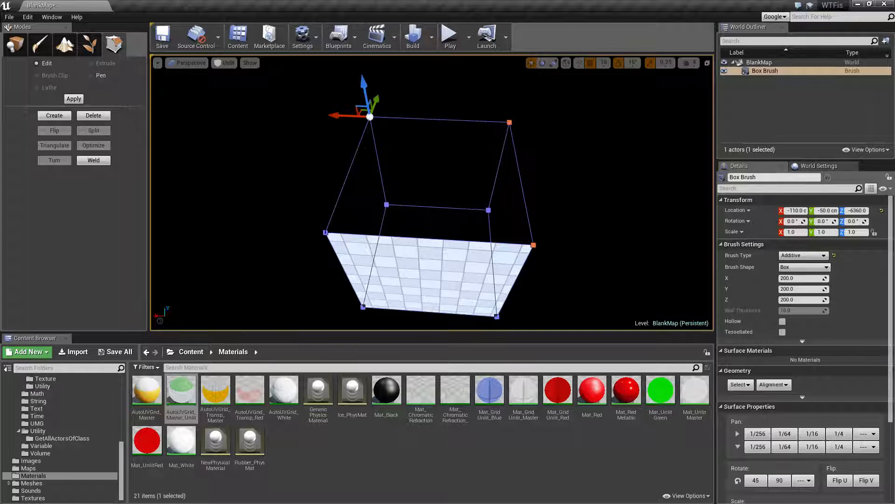
left_click(325, 233, "ctrl")
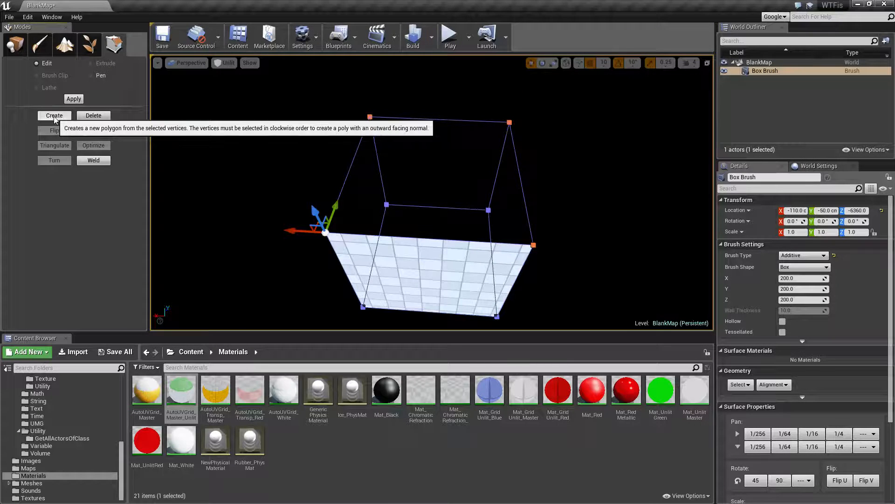
left_click(216, 213)
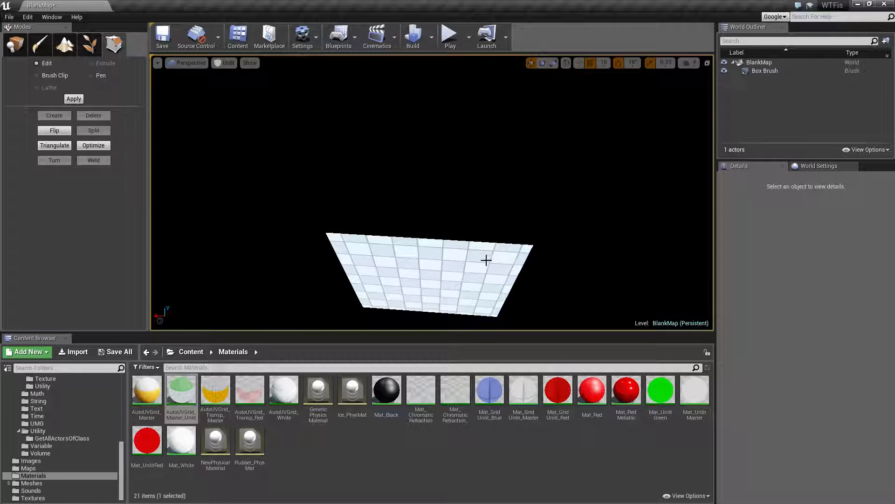
Examine the box brush from outside and above, selecting its side faces to see from which direction each one is visible.
left_click(441, 261)
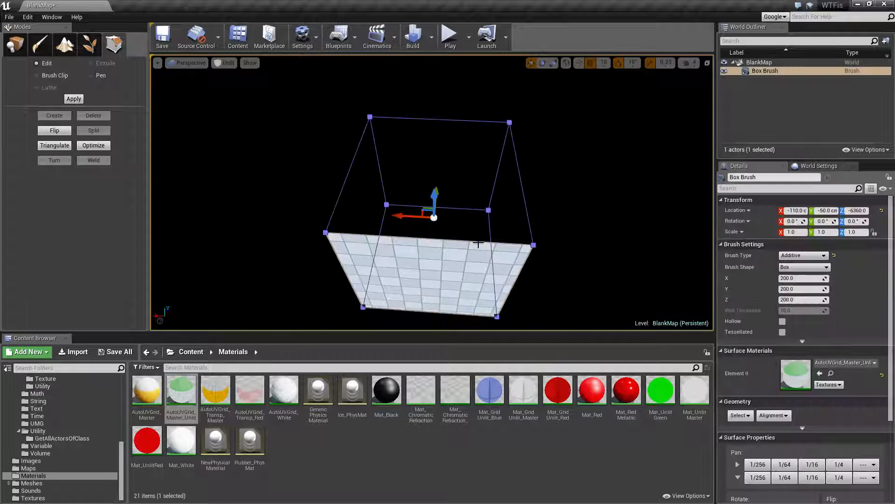
key("Escape")
mouse_move(503, 269)
right_mouse_down()
mouse_move(503, 247)
mouse_move(477, 200)
mouse_move(504, 215)
mouse_move(495, 179)
mouse_move(488, 159)
mouse_move(466, 147)
mouse_move(396, 156)
mouse_move(340, 145)
mouse_move(238, 239)
right_mouse_up()
left_click(477, 200)
key("w")
key("f")
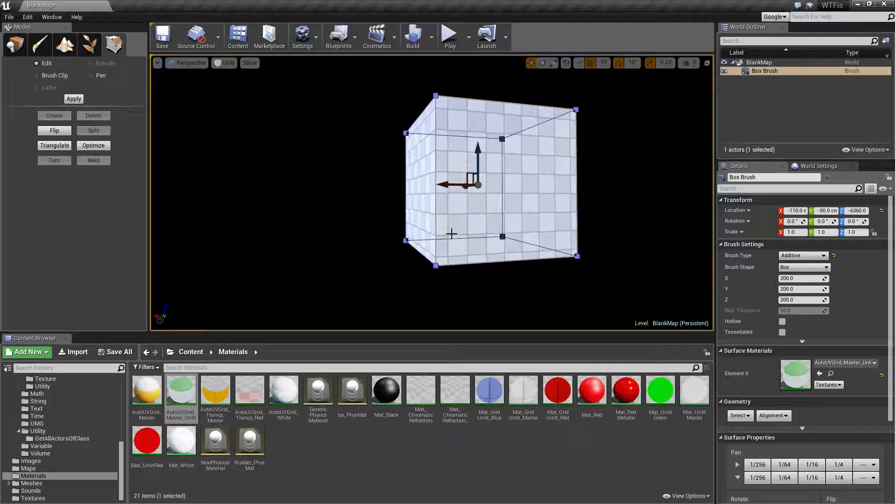
right_click_drag(539, 226, 419, 225)
left_click(509, 220)
left_click(527, 211)
left_click(500, 206)
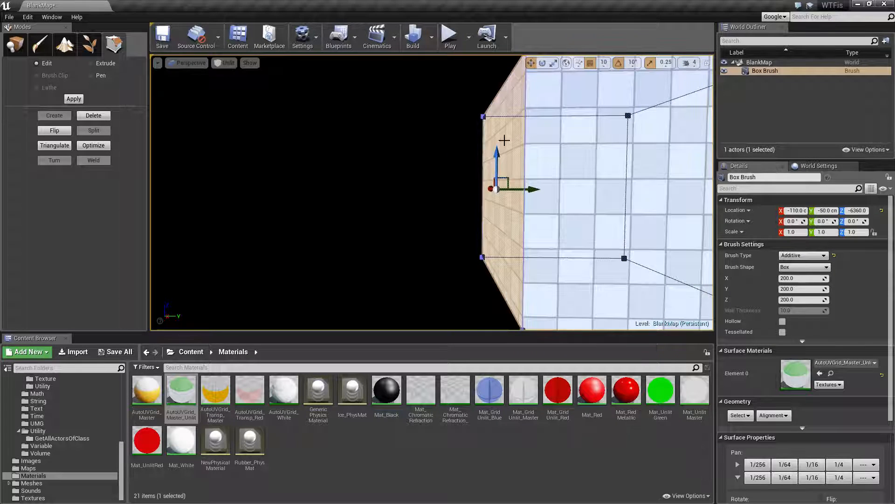
right_click_drag(536, 222, 432, 223)
left_click(446, 204)
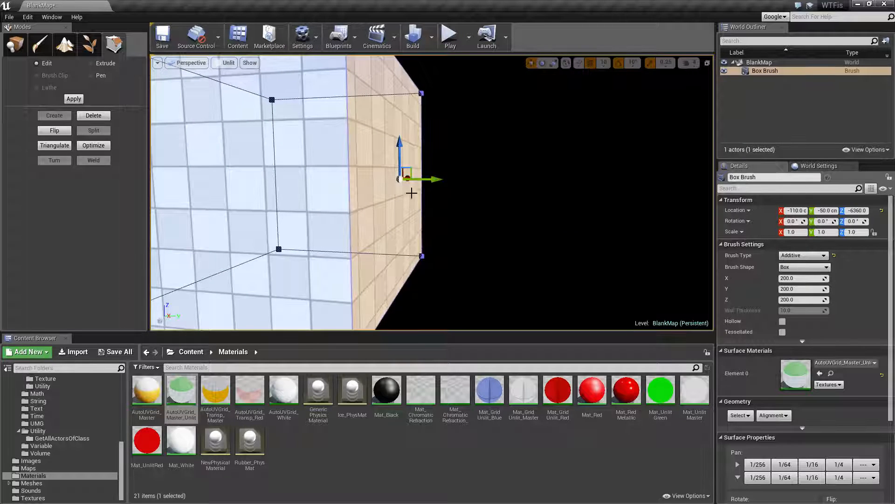
left_click(309, 198)
right_click_drag(309, 197, 325, 220)
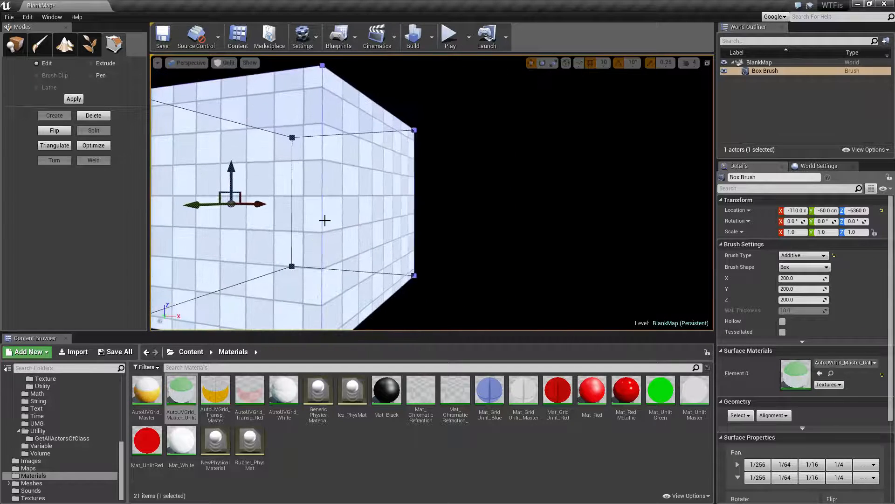
left_click(410, 216)
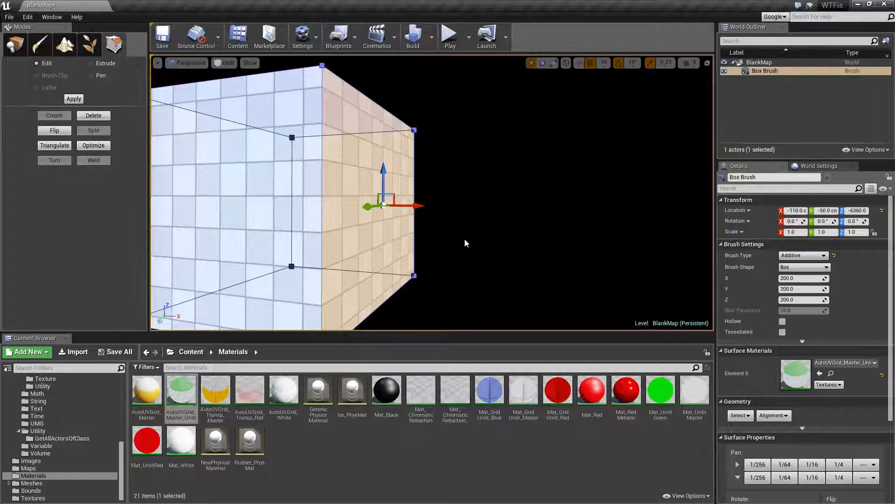
left_click(485, 241)
mouse_move(497, 249)
right_mouse_down()
mouse_move(497, 223)
mouse_move(497, 285)
mouse_move(513, 262)
mouse_move(485, 261)
right_mouse_up()
left_click(390, 213)
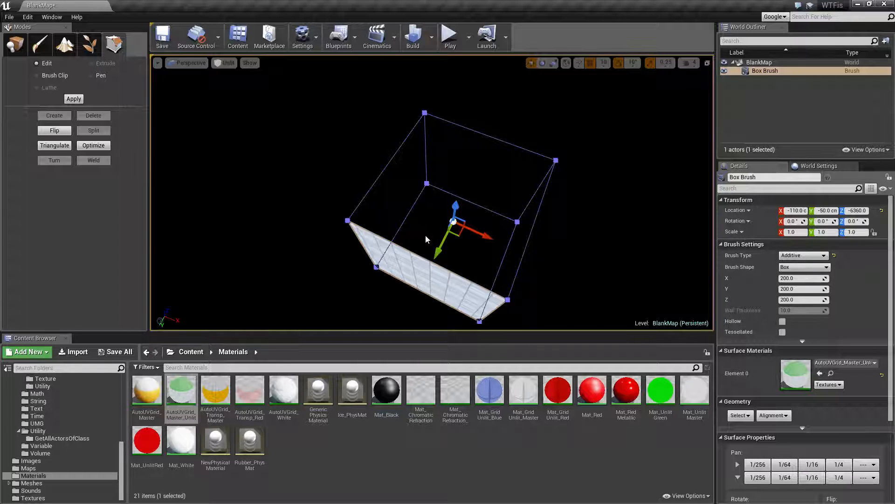
Select the new top polygon from inside the box and apply the AutoUVGrid_Master_Unlit material to it.
right_click_drag(377, 223, 400, 276)
key("w")
right_click_drag(447, 224, 447, 155)
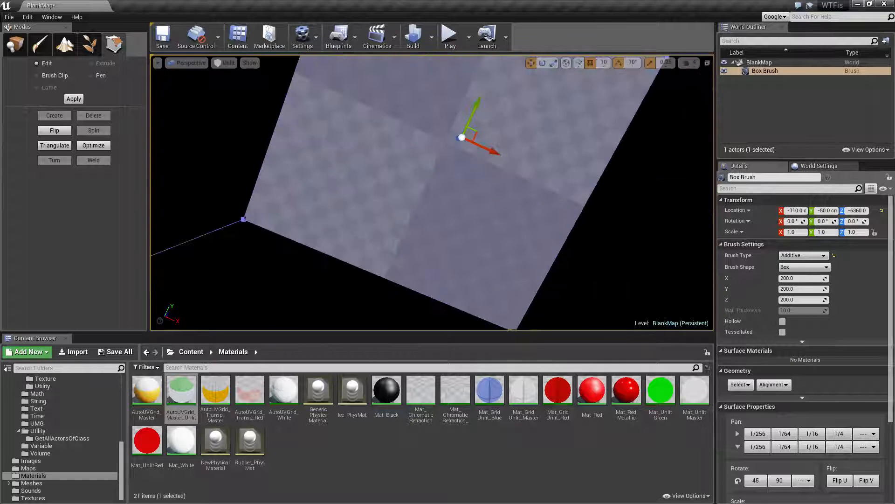
left_click(459, 195)
right_click_drag(460, 196, 513, 208)
right_click_drag(467, 224, 467, 235)
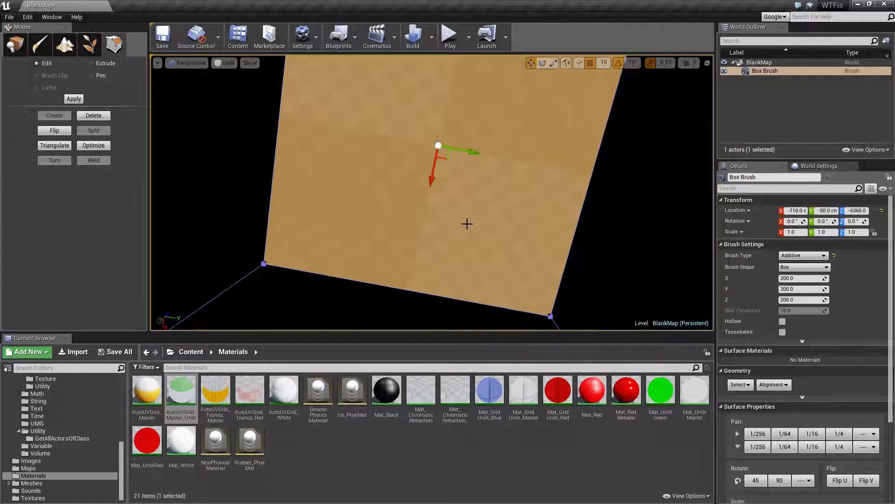
left_click_drag(190, 400, 782, 360)
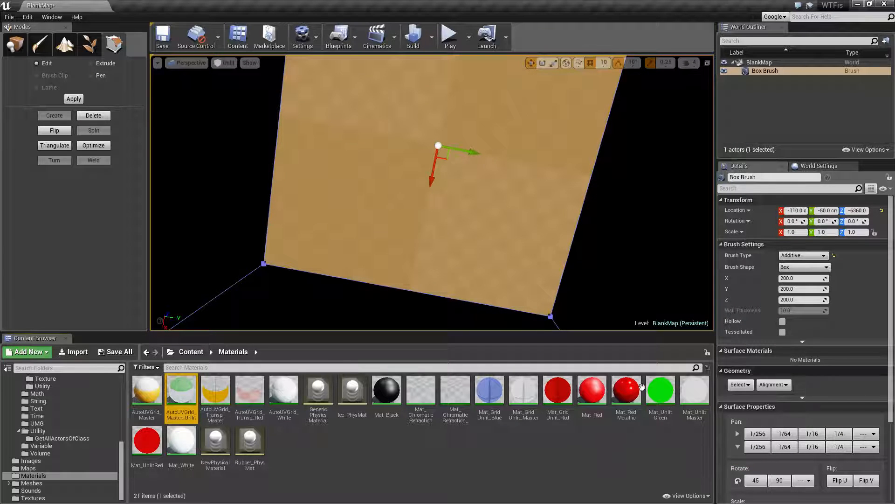
left_click(630, 211)
left_click(484, 176)
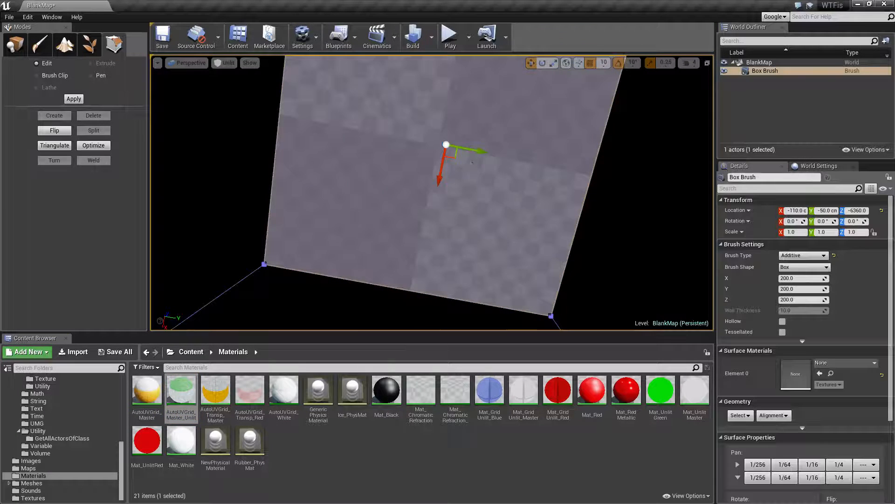
left_click(483, 176)
mouse_move(181, 397)
left_mouse_down()
mouse_move(256, 413)
mouse_move(811, 368)
mouse_move(799, 373)
left_mouse_up()
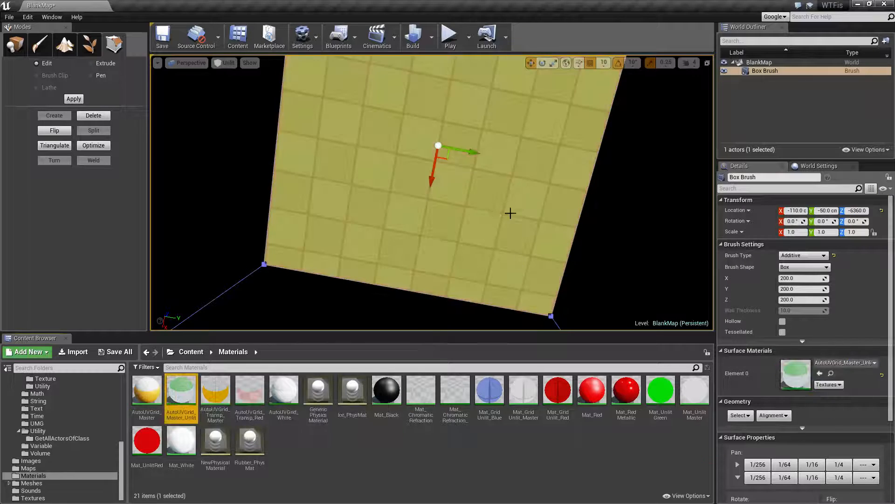
key("Escape")
Select the inward-facing top polygon from inside the box and flip its normal to face outward.
left_click(470, 182)
mouse_move(491, 196)
left_mouse_down("alt")
mouse_move(685, 196)
mouse_move(699, 168)
mouse_move(710, 201)
left_mouse_up("alt")
mouse_move(432, 192)
right_mouse_down()
mouse_move(443, 126)
mouse_move(431, 88)
mouse_move(438, 242)
mouse_move(489, 264)
right_mouse_up()
key("w")
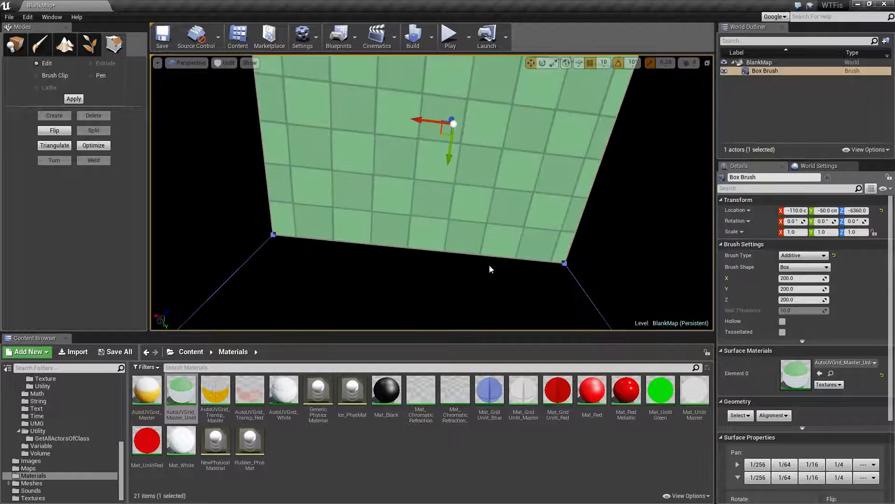
left_click(488, 265)
left_click(451, 163)
left_click(484, 147)
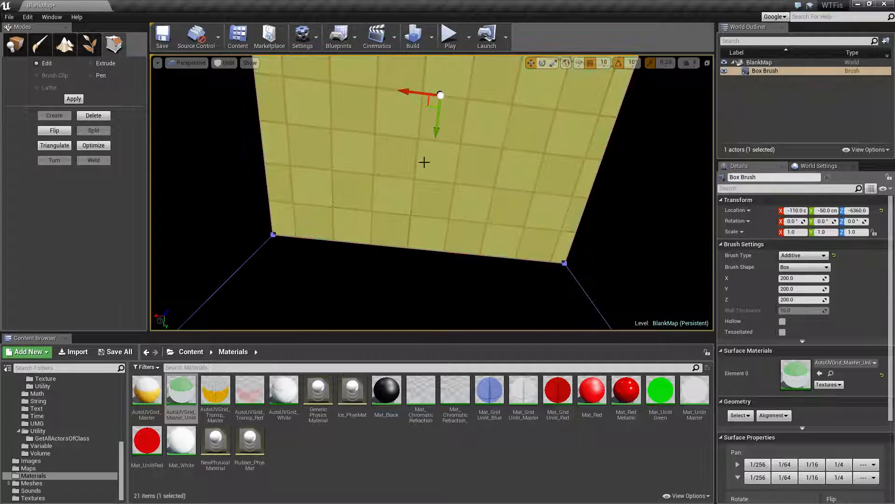
mouse_move(504, 160)
right_mouse_down()
mouse_move(504, 299)
mouse_move(576, 314)
right_mouse_up()
key("s")
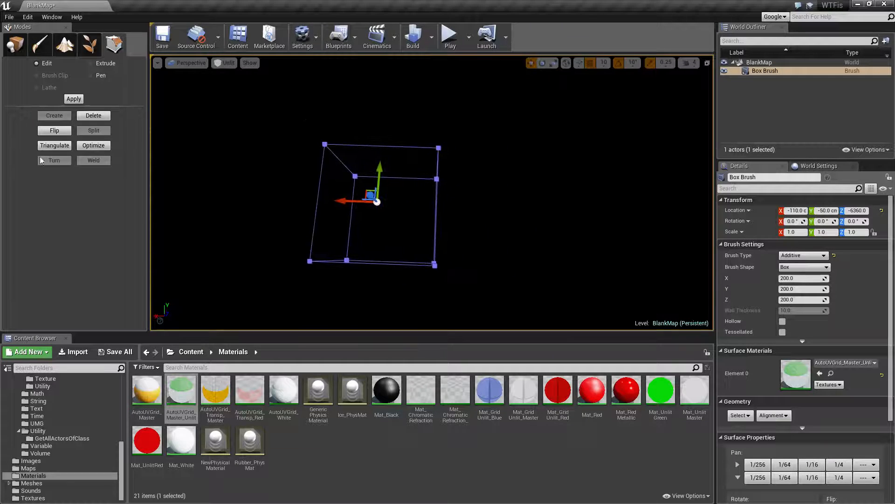
left_click(52, 132)
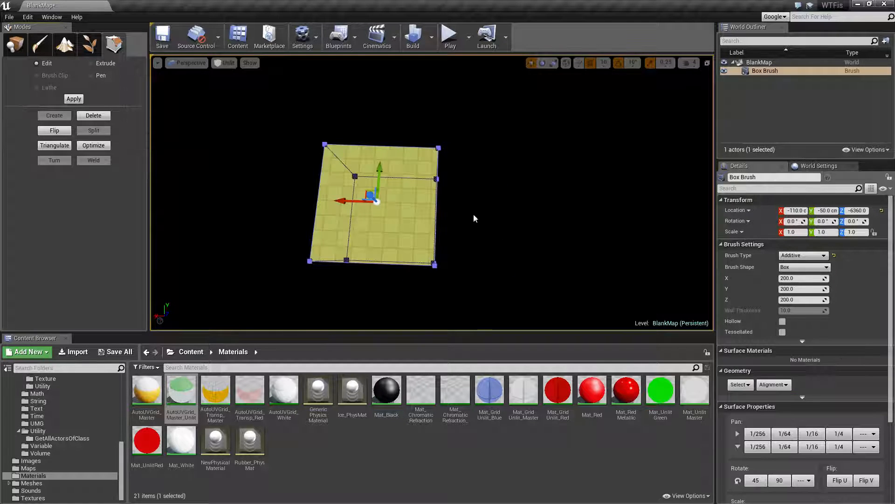
Reselect the top polygon, flip its normal inward, and flip it back outward.
right_click_drag(503, 235, 402, 172)
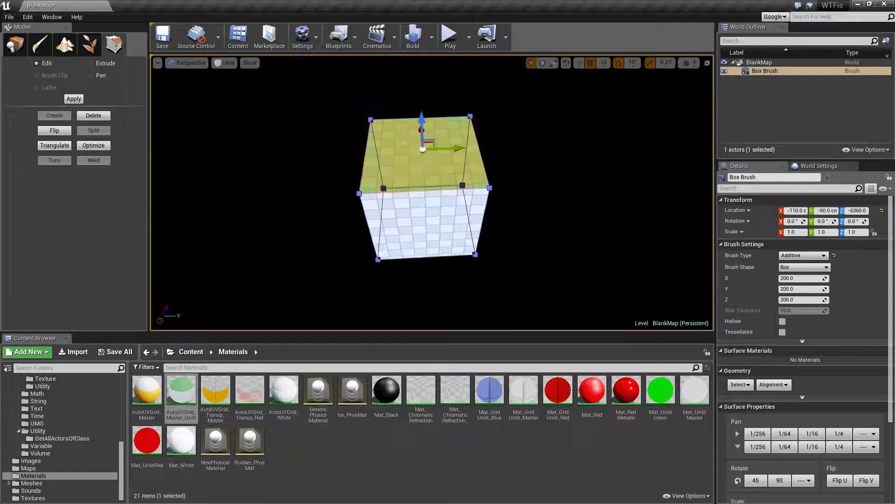
key("Escape")
mouse_move(447, 219)
right_mouse_down()
mouse_move(441, 205)
mouse_move(455, 215)
right_mouse_up()
left_click(456, 214)
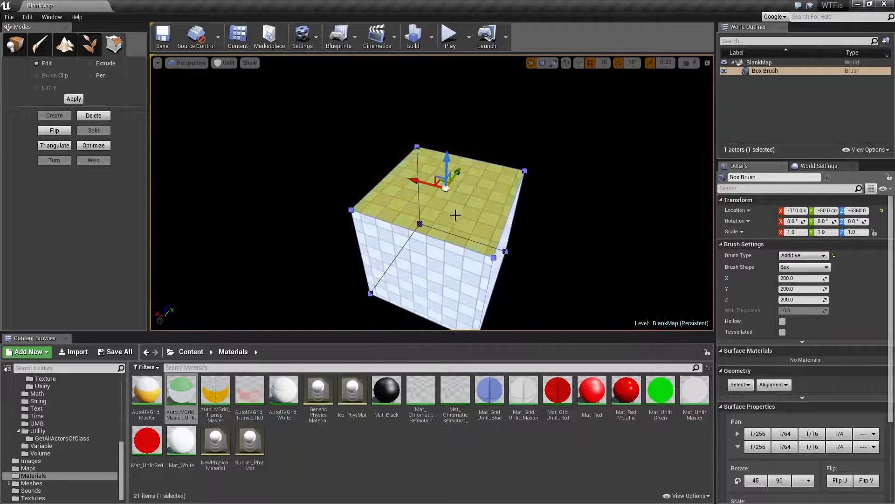
left_click(53, 133)
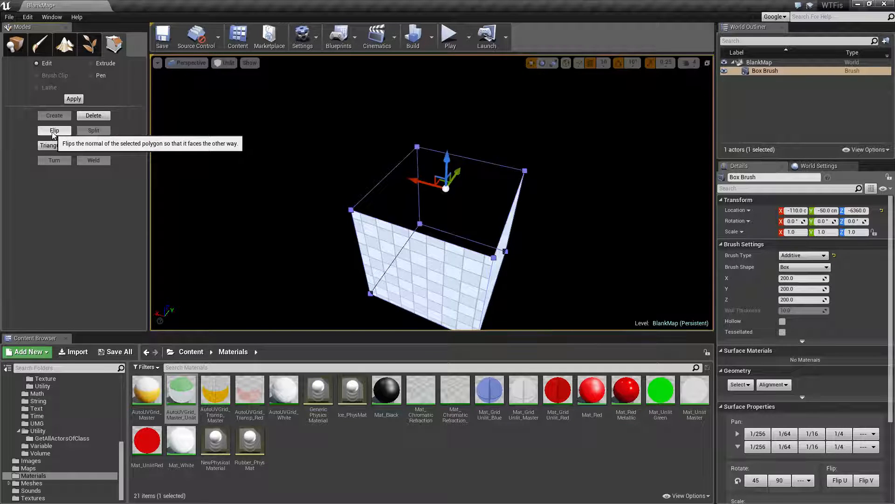
left_click(53, 134)
Try to flip all surfaces of the box brush by extending a side face's selection with Select Matching Brush.
right_click_drag(462, 318, 550, 373)
right_click_drag(432, 192, 387, 175)
key("w")
key("w")
key("s")
key("w")
key("w")
key("s")
left_click(446, 280)
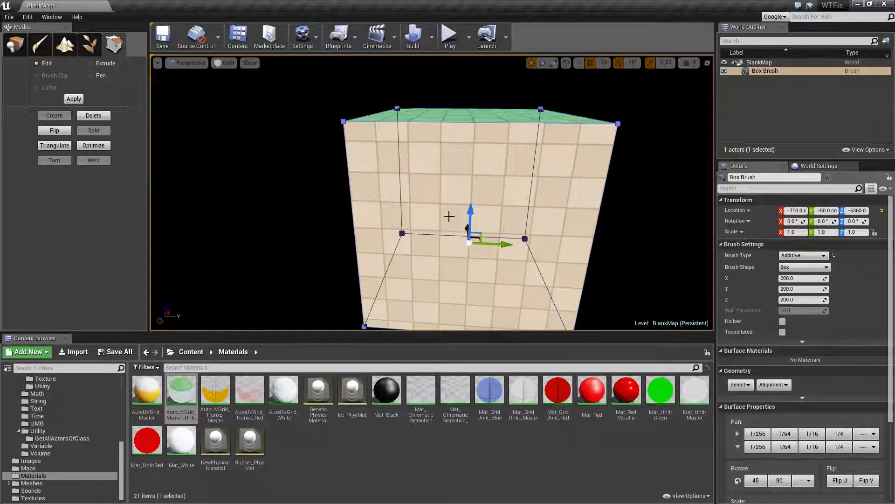
left_click(741, 384)
left_click(793, 371)
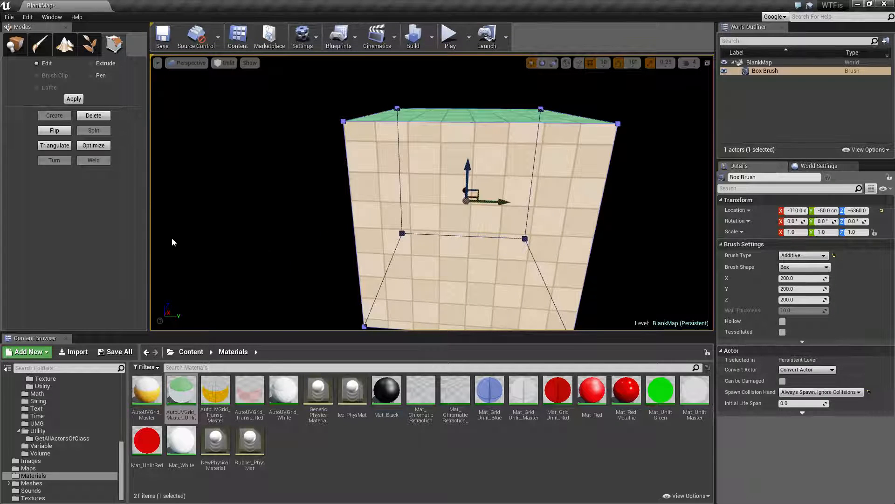
left_click(54, 132)
left_click(260, 225)
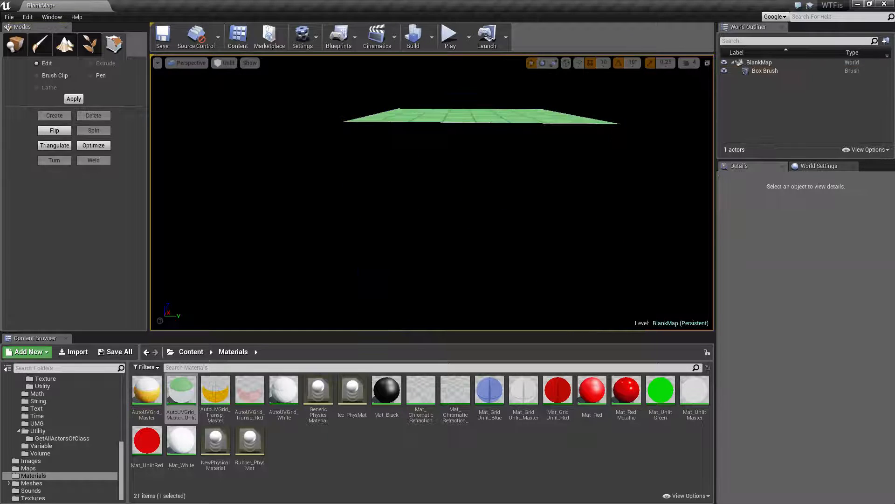
Look at the box from the side and undo the last flip.
mouse_move(261, 226)
right_mouse_down()
mouse_move(285, 224)
mouse_move(186, 224)
right_mouse_up()
key("d")
right_click_drag(398, 237, 356, 238)
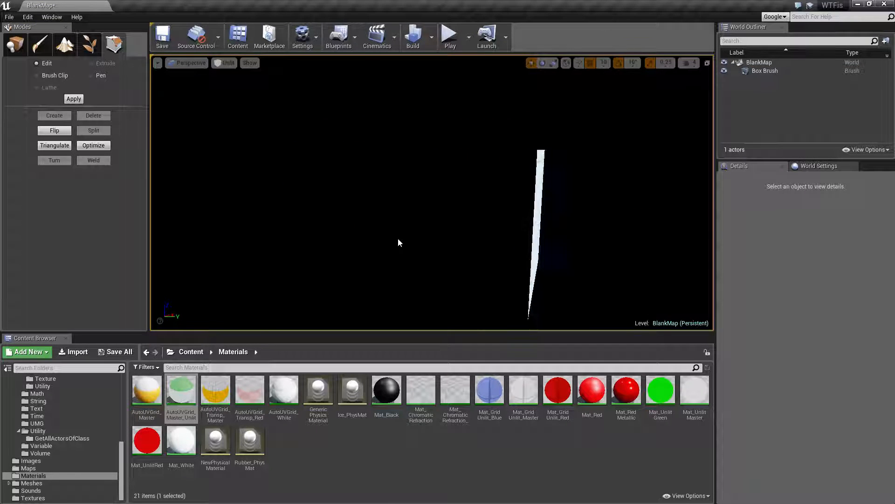
key("ctrl+z")
key("ctrl+z")
Try Select Matching Brush from a side face of the box, and clear the selection to view the box from above.
left_click(476, 222)
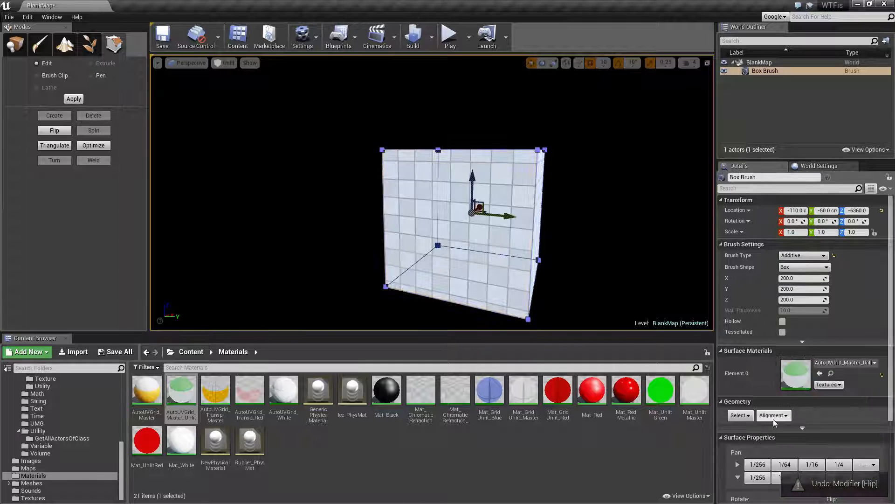
left_click(741, 415)
left_click(792, 375)
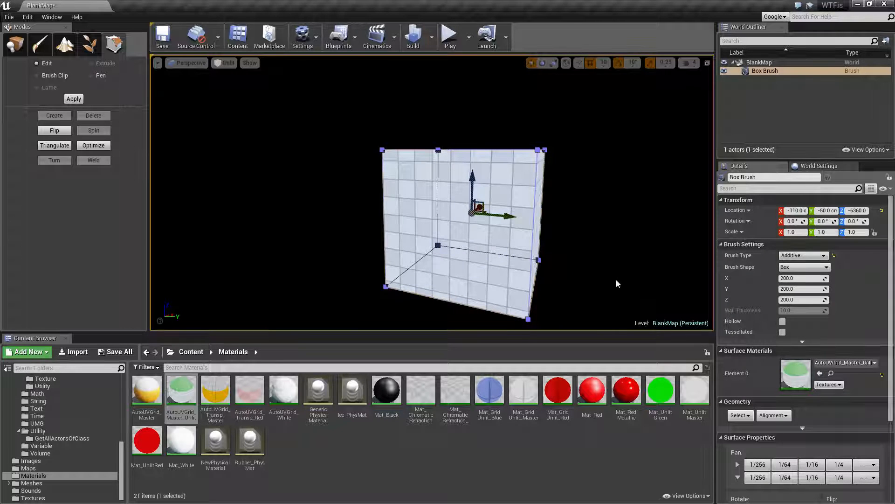
right_click_drag(566, 264, 593, 166)
left_click(593, 166)
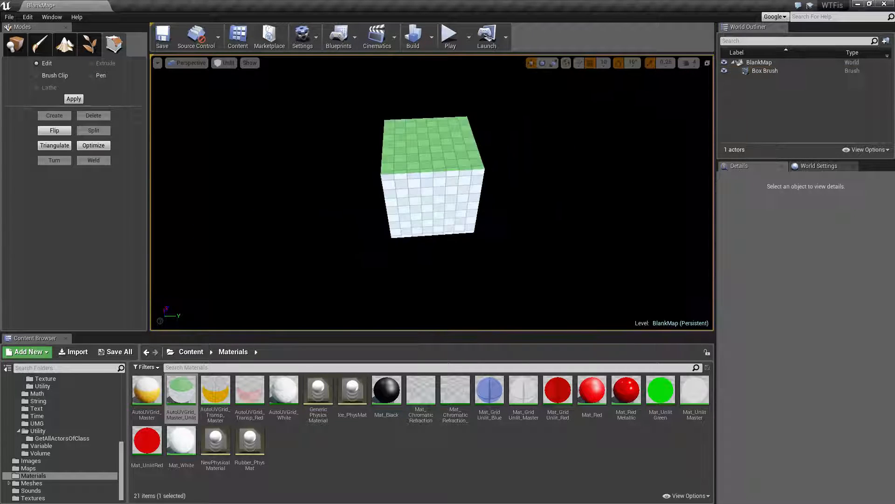
Select the green top face and try to extend the selection with Select All Adjacent Surfaces.
left_click(409, 158)
left_click(741, 415)
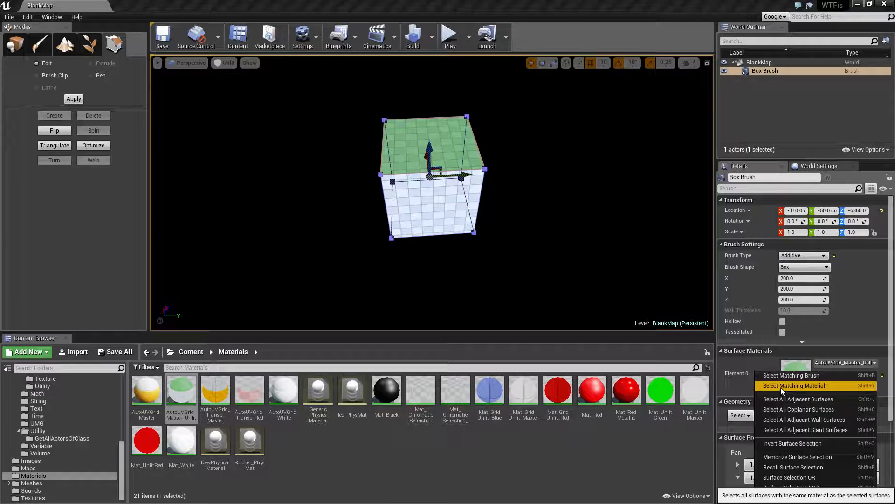
left_click(789, 401)
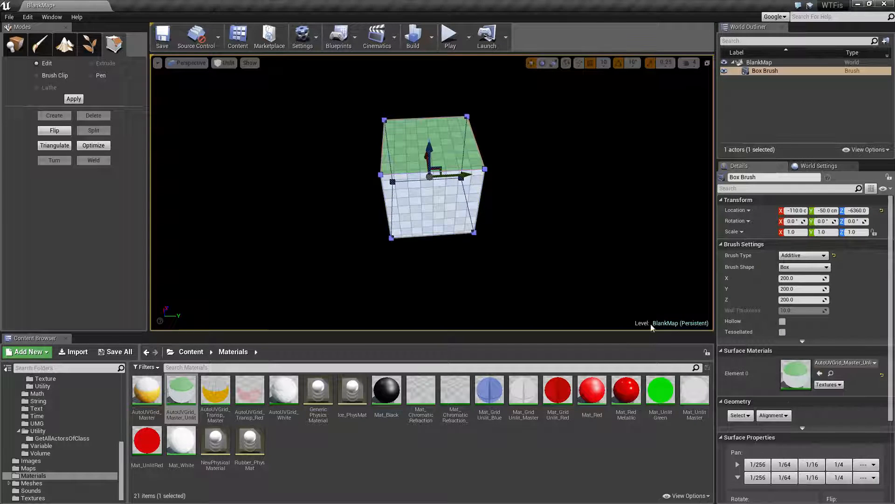
Select the white side face below the green top and extend the selection with Select Matching Brush.
left_click(435, 220)
key("Escape")
left_click(447, 190)
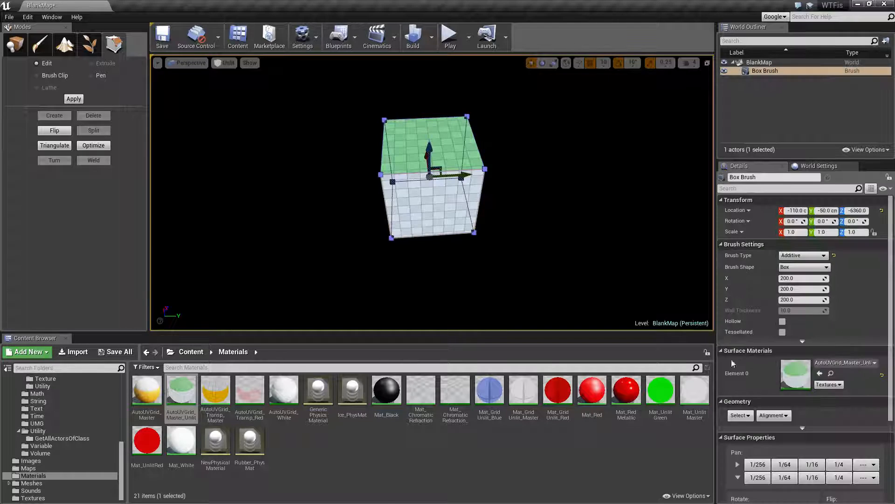
left_click(749, 417)
left_click(781, 376)
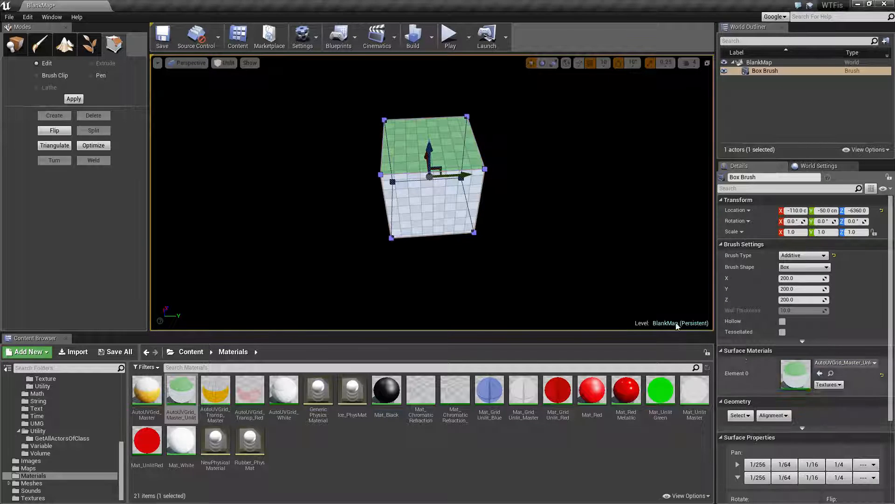
Flip the normals of the selected box faces and inspect the inside-out box from several angles.
left_click(48, 133)
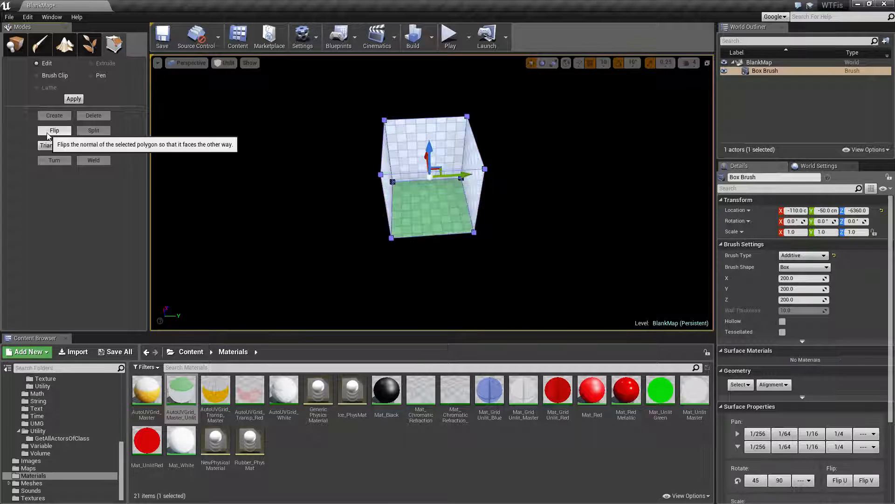
scroll(453, 243, "up", 6)
right_click_drag(453, 243, 496, 176)
mouse_move(453, 247)
right_mouse_down()
mouse_move(438, 261)
mouse_move(349, 247)
mouse_move(436, 247)
mouse_move(536, 270)
mouse_move(536, 238)
mouse_move(578, 173)
mouse_move(606, 165)
mouse_move(643, 243)
mouse_move(494, 244)
mouse_move(588, 247)
mouse_move(662, 275)
right_mouse_up()
key("Escape")
key("w")
key("s")
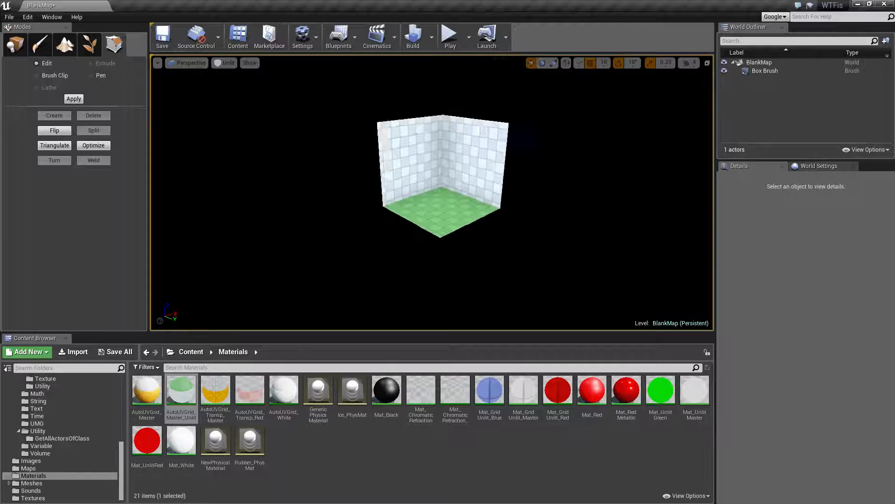
left_click(424, 170)
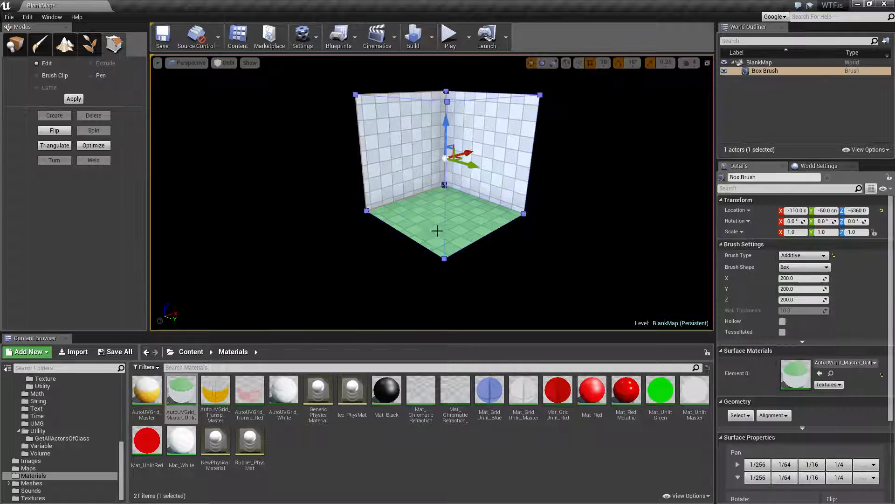
right_click_drag(398, 176, 447, 219)
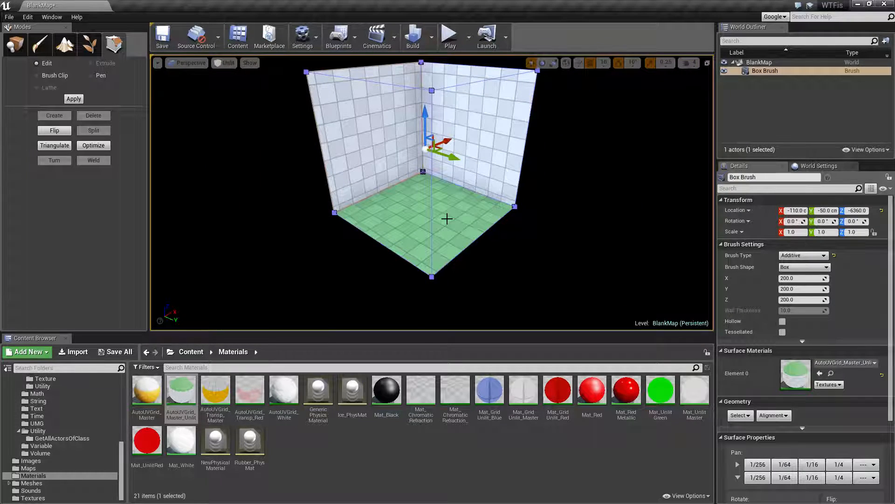
mouse_move(472, 240)
right_mouse_down()
mouse_move(406, 235)
mouse_move(396, 215)
mouse_move(448, 216)
mouse_move(481, 187)
mouse_move(480, 224)
mouse_move(427, 222)
right_mouse_up()
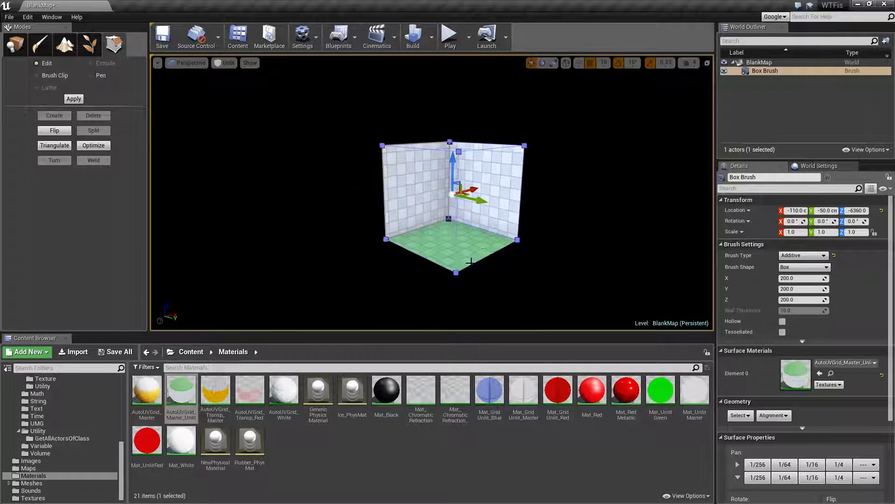
key("Escape")
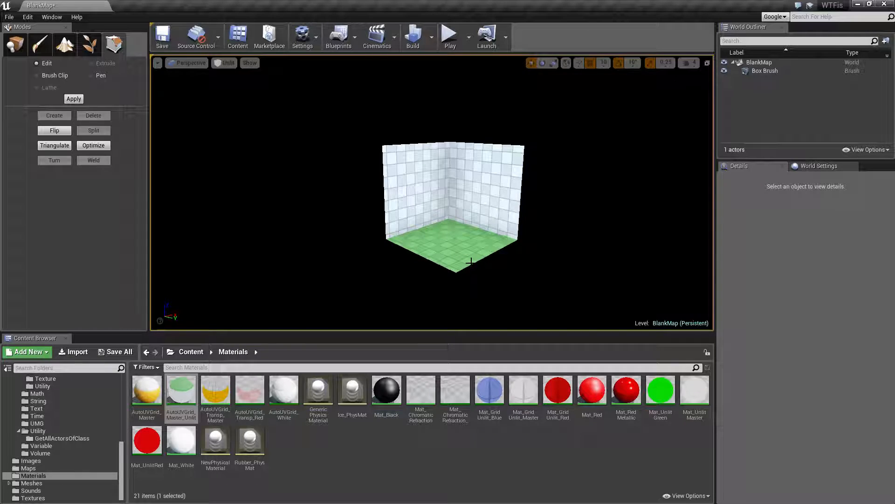
Select every face of the box with Select Matching Brush, flip the normals back outward and clear the selection.
right_click_drag(471, 263, 599, 320)
key("w")
key("s")
left_click(407, 228)
left_click(740, 415)
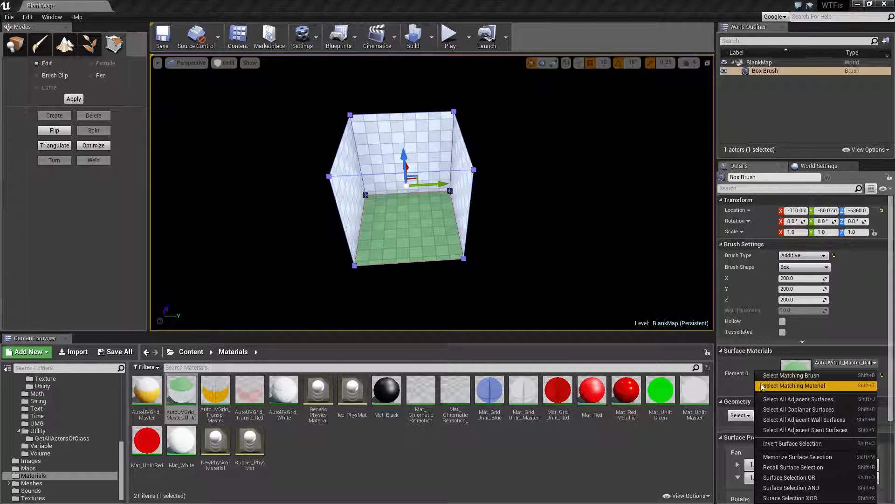
left_click(777, 377)
left_click(739, 415)
left_click(776, 376)
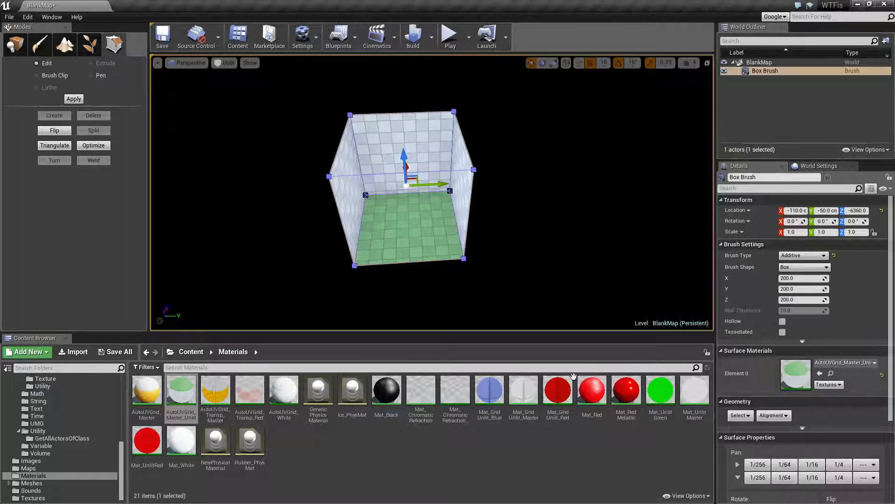
left_click(60, 134)
left_click(488, 244)
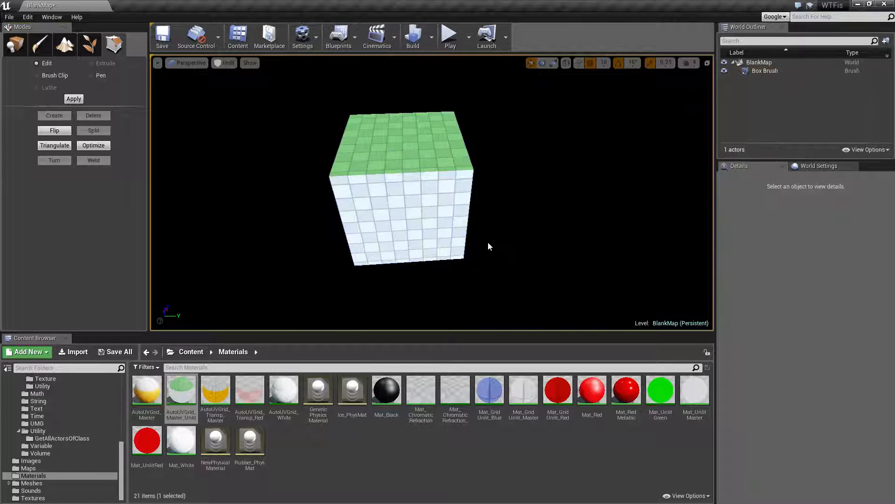
Delete only the green top face of the box, look into the opening and undo the deletion.
key("a")
mouse_move(488, 244)
right_mouse_down()
mouse_move(551, 226)
mouse_move(536, 228)
mouse_move(541, 240)
right_mouse_up()
left_click(504, 247)
key("w")
key("d")
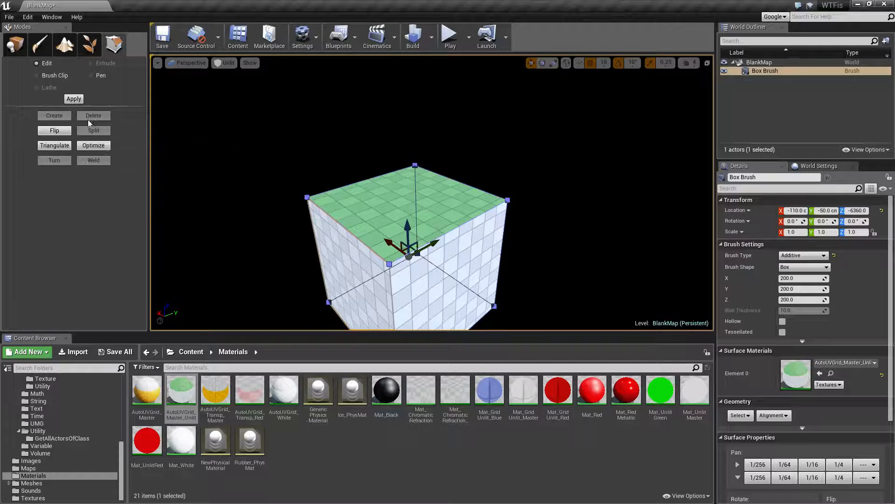
left_click(513, 150)
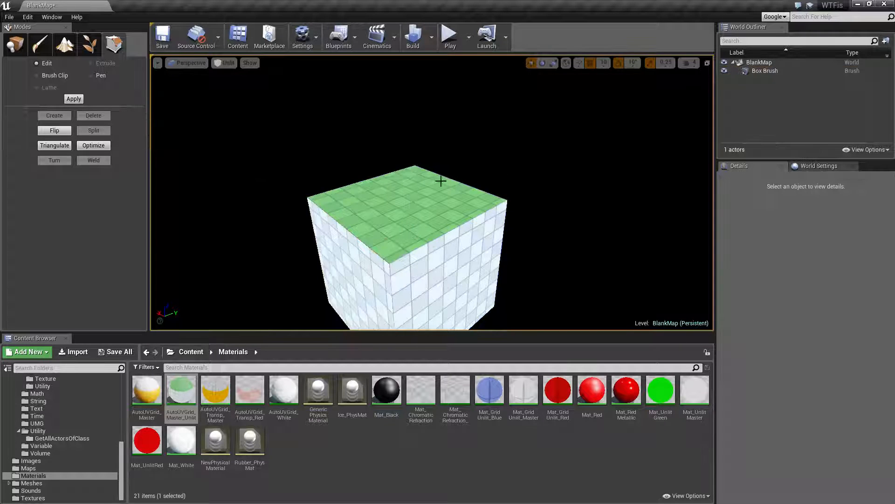
left_click(424, 195)
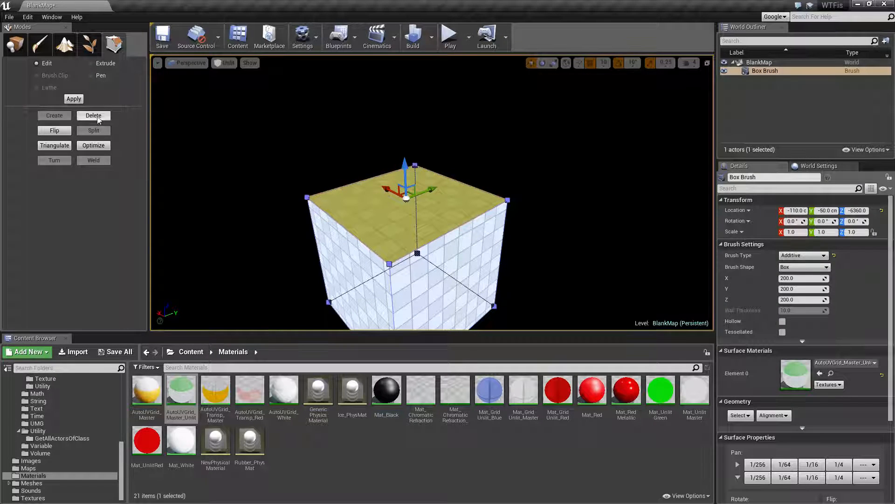
left_click(97, 118)
right_click_drag(490, 176, 503, 161)
key("ctrl+z")
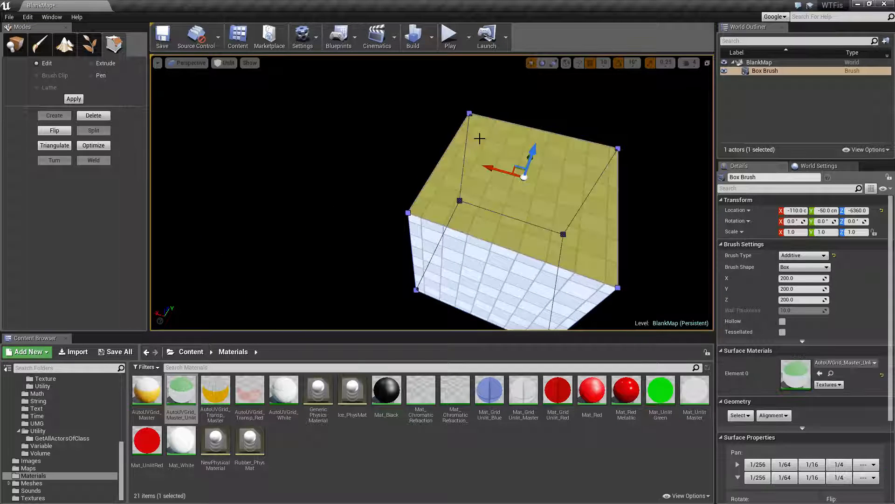
Select one edge of the green top face, try to delete it, and undo the deletion.
left_click(654, 186)
left_click_drag(654, 185, 522, 220, "alt")
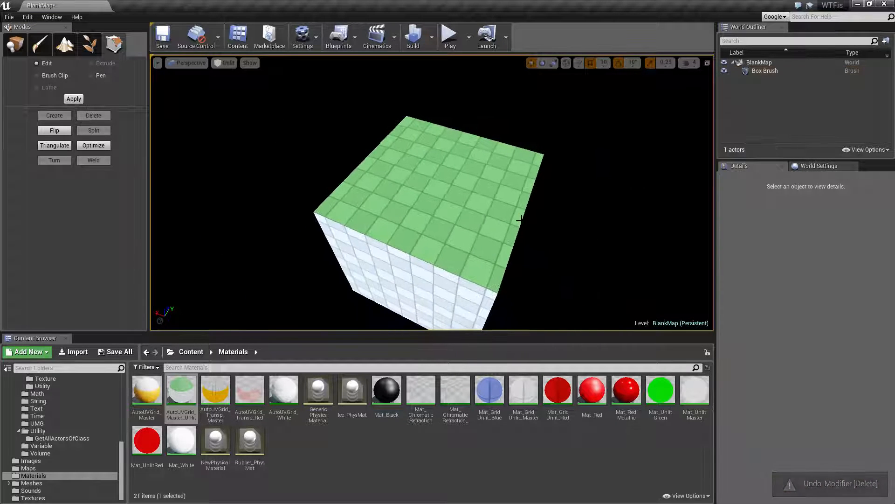
left_click(520, 219)
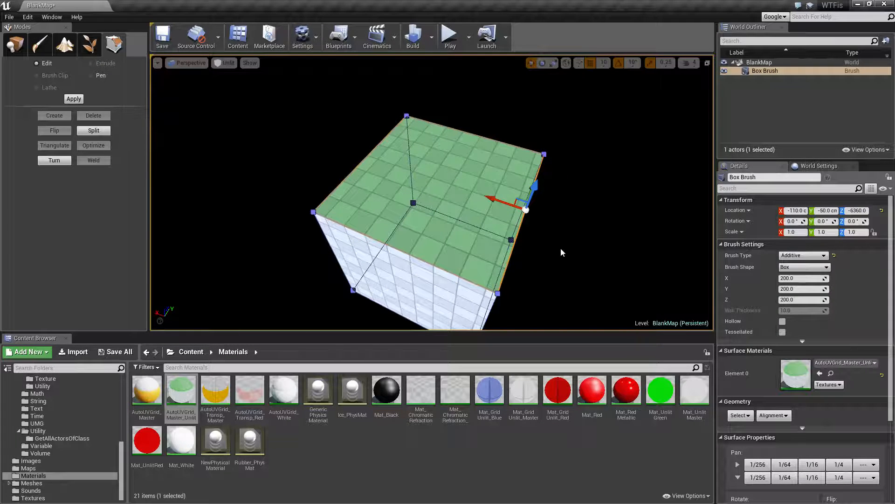
key("Delete")
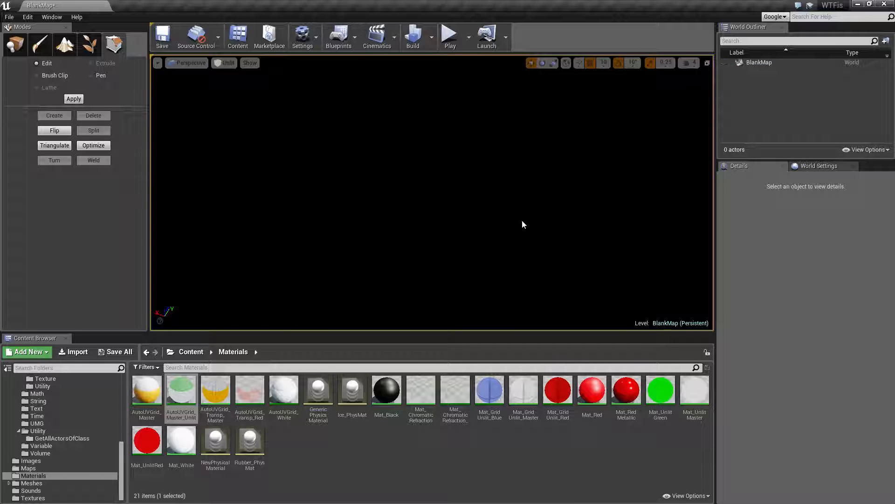
key("ctrl+z")
Try to reselect the restored box brush for geometry editing through its green top face and edges.
left_click(528, 216)
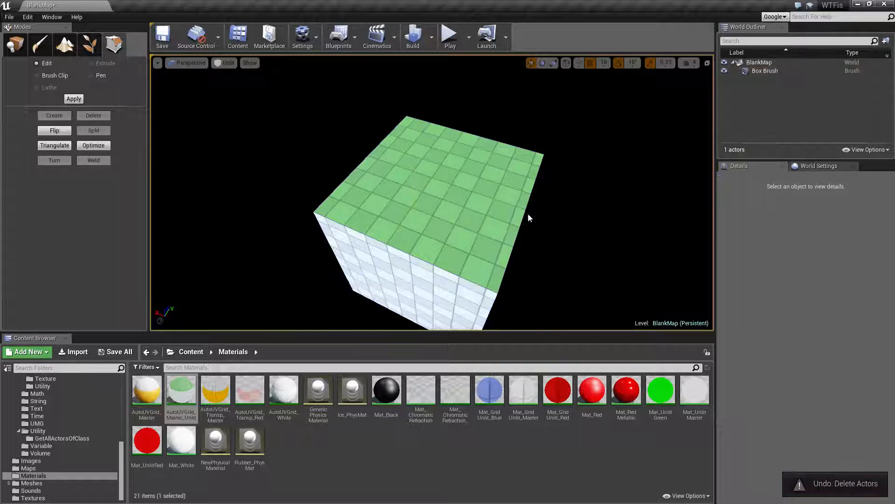
left_click(517, 230)
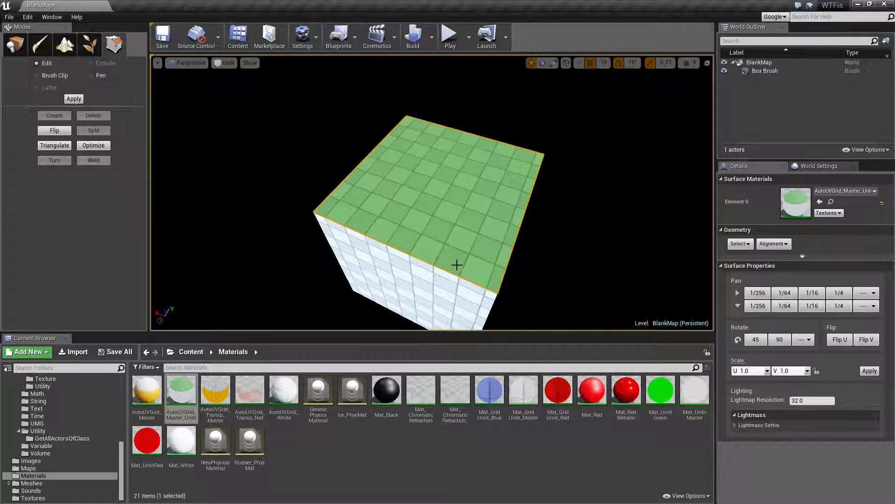
left_click(569, 248)
left_click(434, 283)
key("s")
right_click_drag(421, 239, 441, 231)
left_click(405, 231)
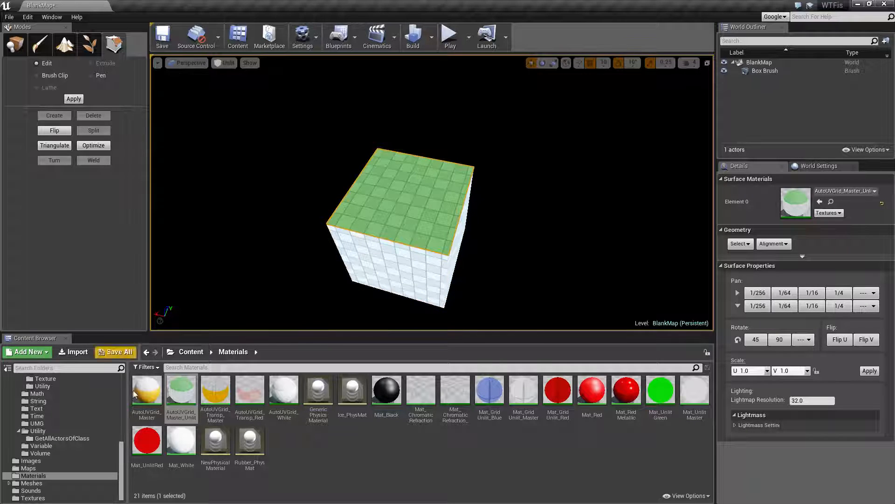
left_click(570, 212)
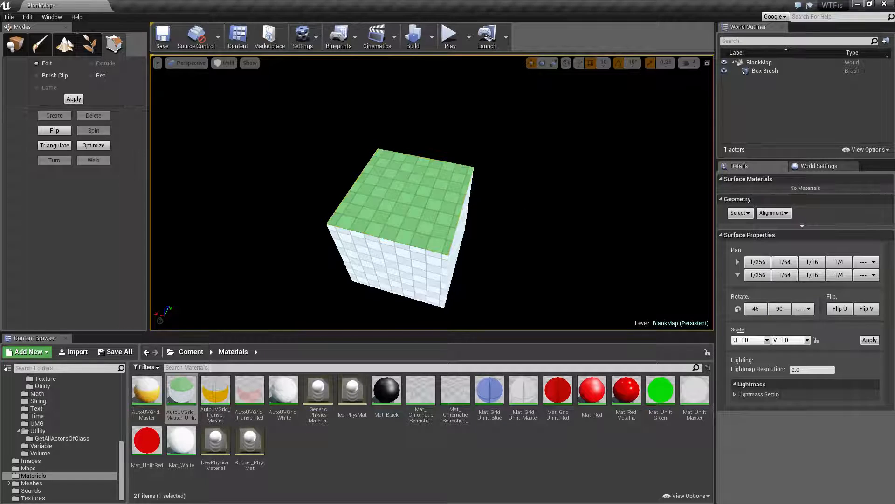
left_click(462, 199)
left_click(520, 193)
left_click(422, 189)
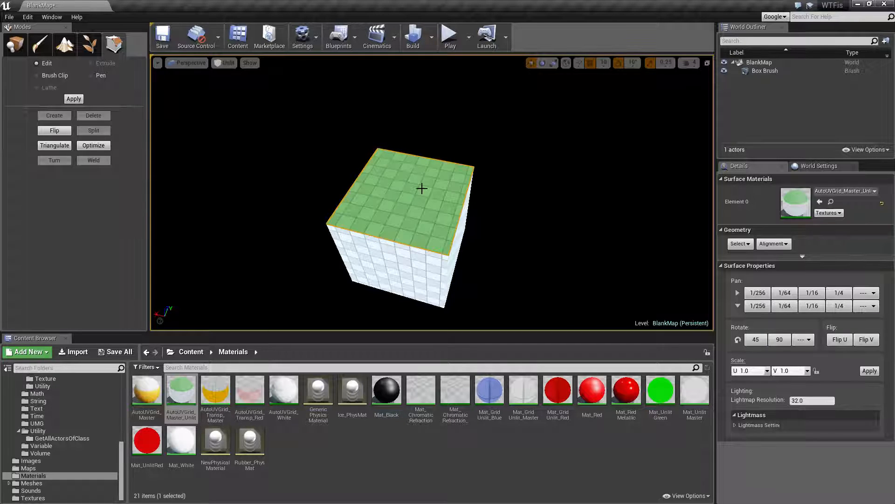
left_click(319, 161)
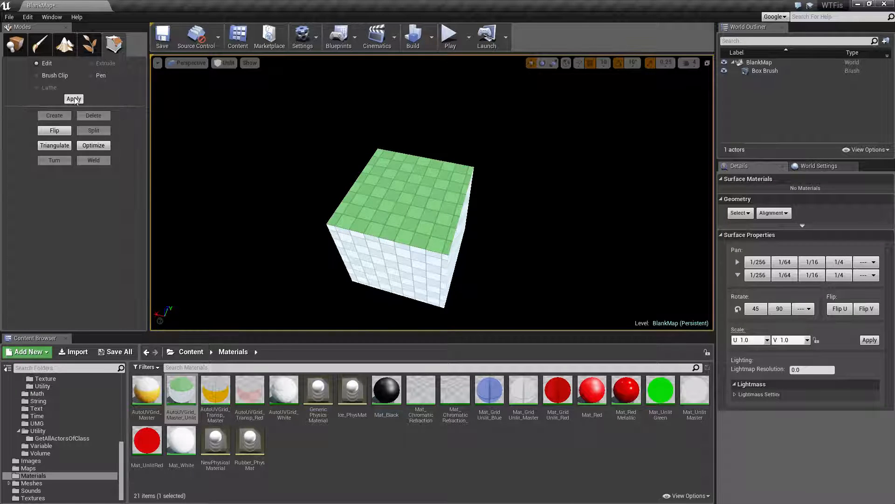
left_click(406, 203)
left_click(511, 247)
Undo repeatedly until the box brush is gone from the level.
key("ctrl+z")
key("ctrl+z")
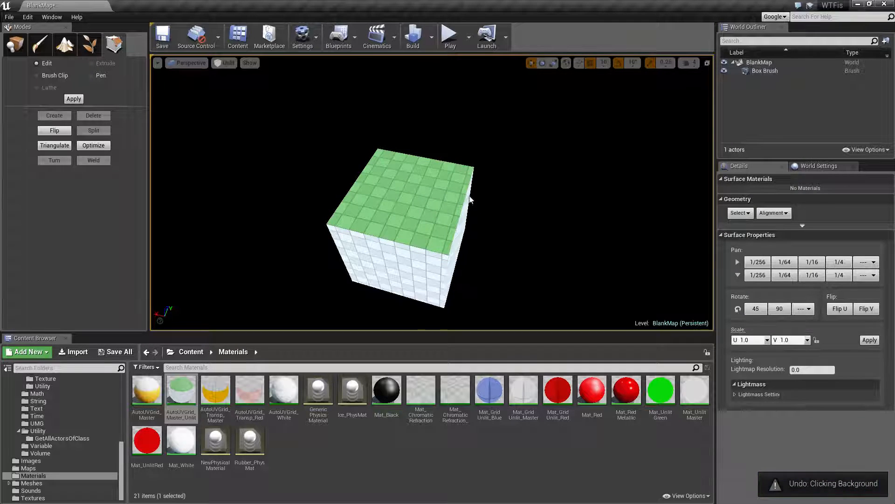
key("ctrl+z")
key("ctrl+z")
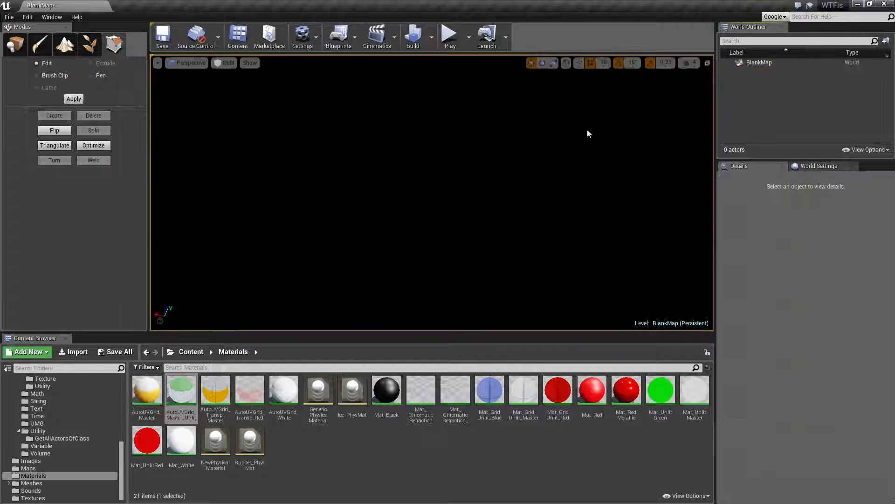
Place a new BSP box at about X -30, Y 10, Z -6440 cm and switch to Geometry Editing mode.
left_click(15, 45)
left_click_drag(85, 169, 96, 188)
left_click(10, 132)
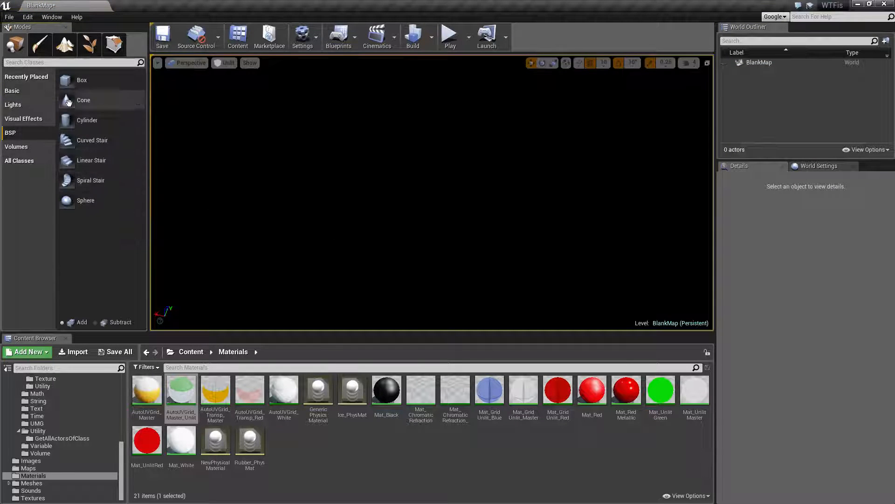
mouse_move(82, 80)
left_mouse_down()
mouse_move(370, 246)
mouse_move(393, 242)
left_mouse_up()
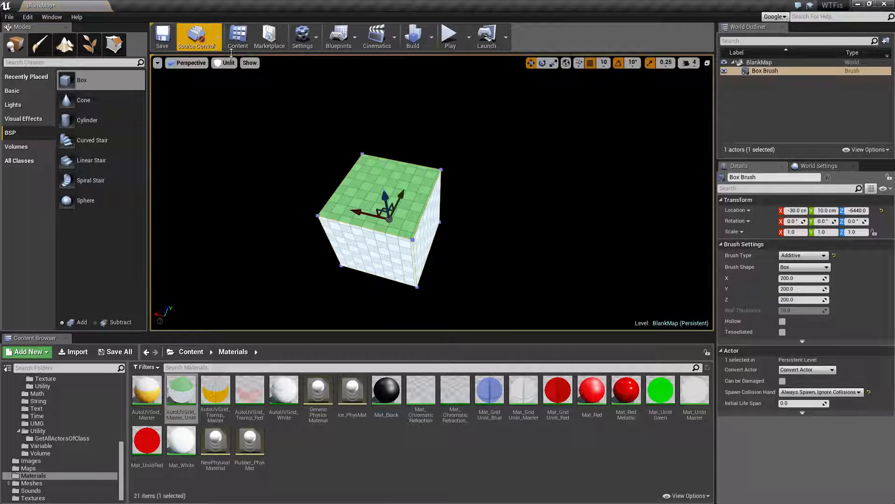
left_click(115, 44)
Delete the near corner vertex of the new box's green top face.
right_click_drag(296, 185, 284, 209)
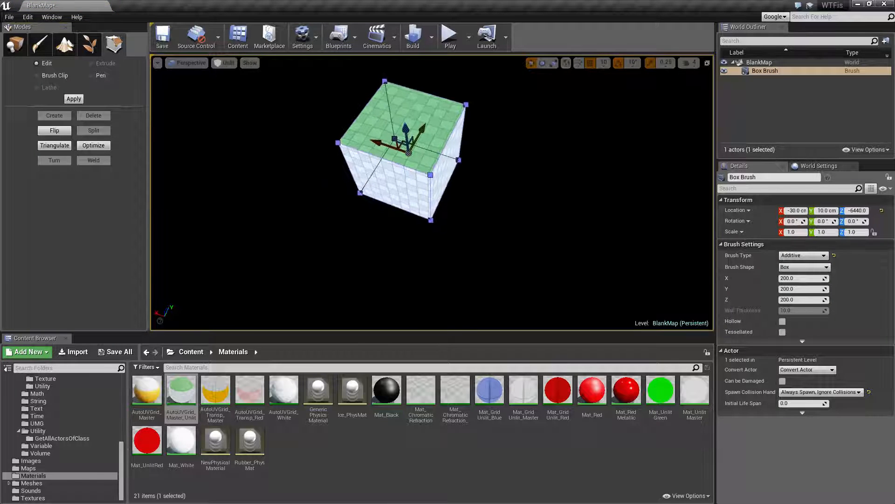
scroll(442, 175, "up", 3)
left_click(429, 165)
right_click_drag(454, 192, 467, 198)
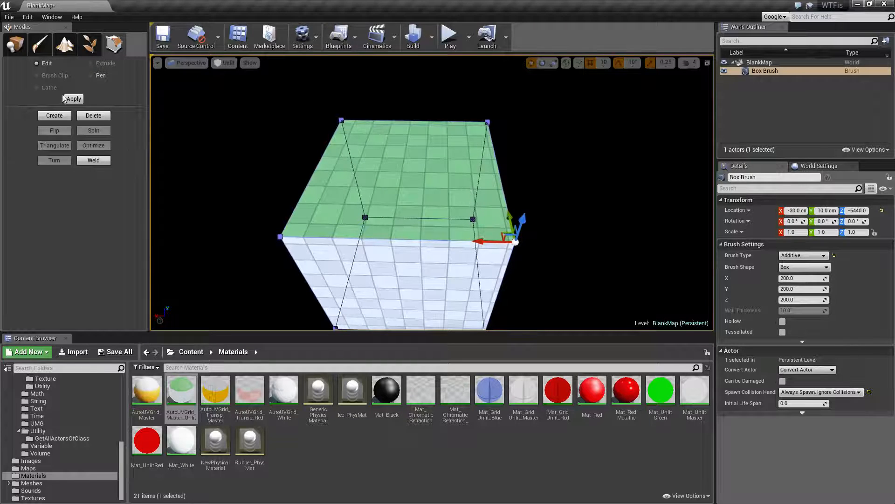
left_click(92, 115)
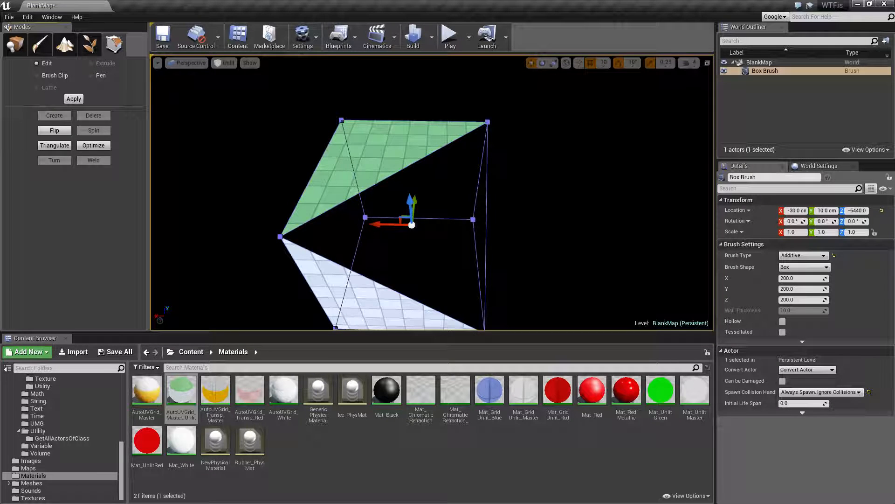
Select the triangular top and side faces in turn and examine the box around the missing corner.
mouse_move(438, 197)
right_mouse_down()
mouse_move(458, 201)
mouse_move(420, 207)
mouse_move(443, 196)
mouse_move(420, 202)
mouse_move(429, 195)
mouse_move(464, 194)
mouse_move(403, 212)
mouse_move(410, 177)
mouse_move(373, 219)
mouse_move(350, 214)
mouse_move(373, 187)
mouse_move(383, 196)
right_mouse_up()
left_click(373, 195)
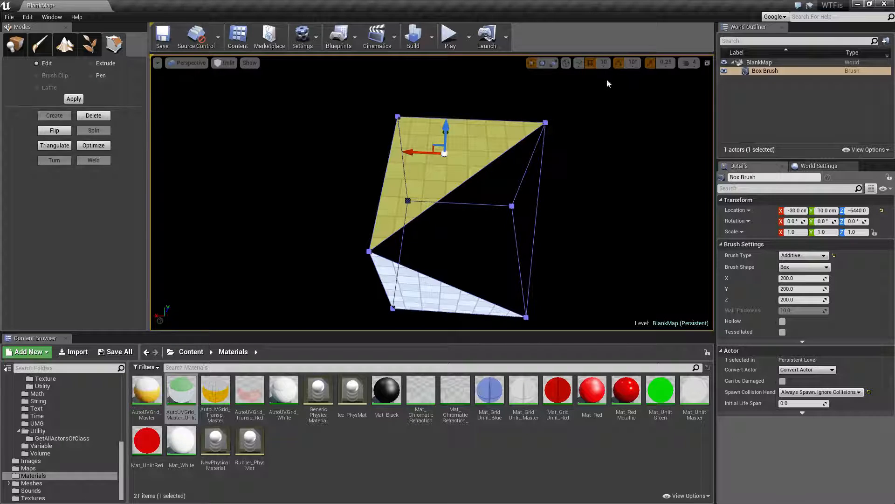
left_click(446, 286)
mouse_move(446, 286)
right_mouse_down()
mouse_move(446, 317)
mouse_move(419, 289)
mouse_move(447, 280)
right_mouse_up()
mouse_move(497, 248)
right_mouse_down()
mouse_move(497, 289)
mouse_move(497, 215)
mouse_move(419, 252)
mouse_move(383, 242)
mouse_move(420, 219)
mouse_move(461, 238)
mouse_move(443, 268)
right_mouse_up()
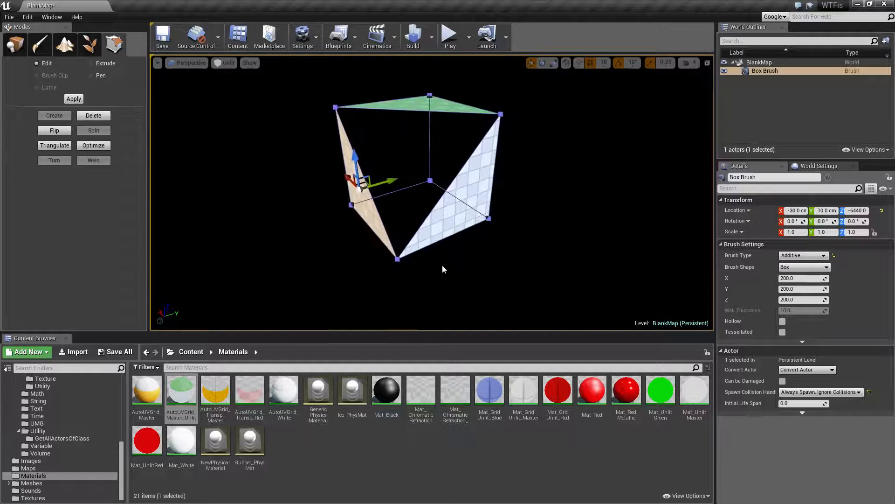
Create a triangular polygon over the missing corner from its three vertices, selected clockwise starting at the lowest one.
left_click(396, 259)
left_click(335, 108, "ctrl")
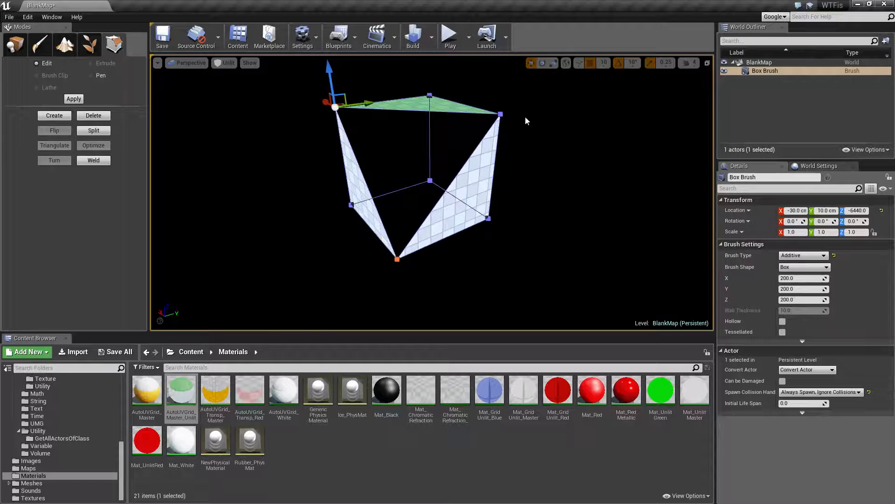
left_click(61, 116)
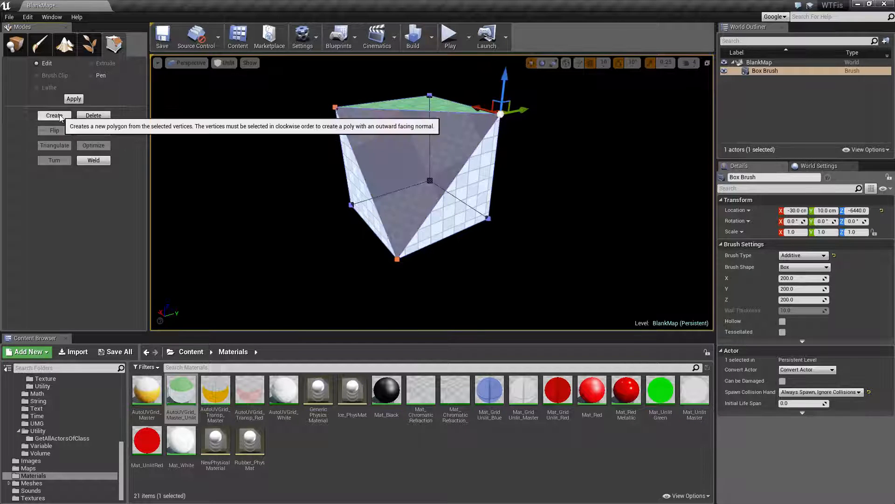
Select the new triangular corner face and assign the AutoUVGrid_Master_Unlit material to it.
left_click(490, 241)
right_click_drag(490, 242, 537, 210)
mouse_move(439, 227)
right_mouse_down()
mouse_move(410, 216)
mouse_move(429, 208)
mouse_move(439, 228)
right_mouse_up()
left_click(439, 228)
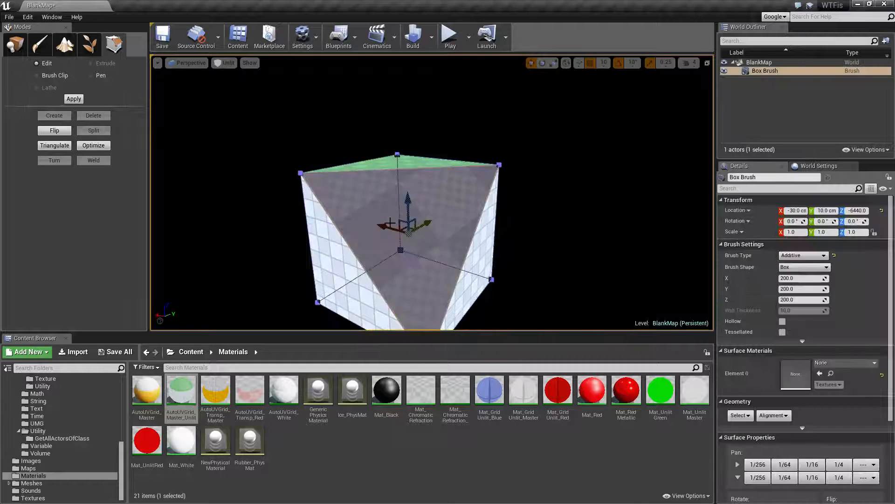
left_click(439, 228)
mouse_move(187, 391)
left_mouse_down()
mouse_move(691, 293)
mouse_move(828, 373)
left_mouse_up()
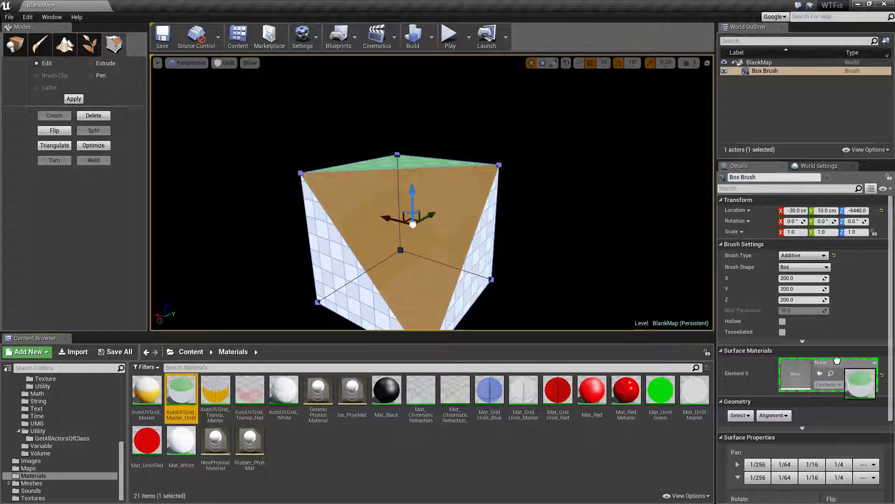
Examine the green corner polygon and its neighbouring faces from several sides, selecting them in turn.
left_click(577, 261)
right_click_drag(577, 261, 400, 229)
left_click(399, 229)
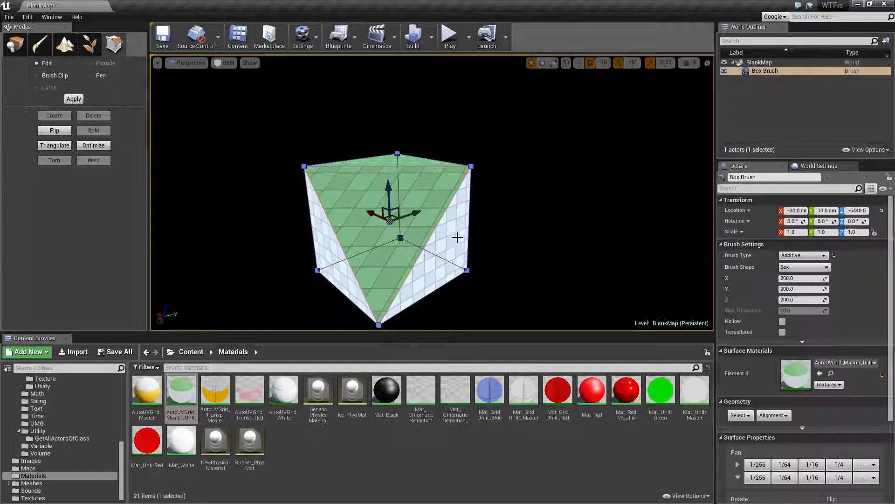
left_click(458, 237)
mouse_move(458, 238)
right_mouse_down()
mouse_move(485, 228)
mouse_move(478, 182)
mouse_move(485, 228)
right_mouse_up()
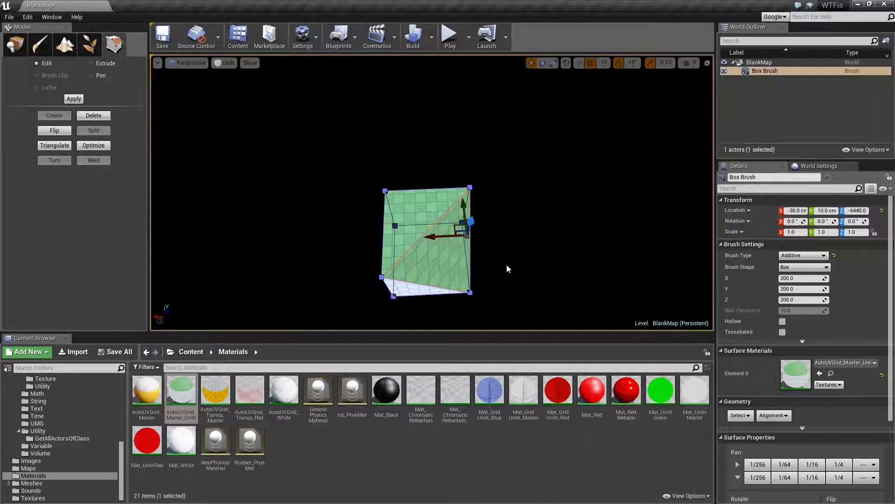
right_click_drag(507, 264, 481, 259)
left_click(481, 260)
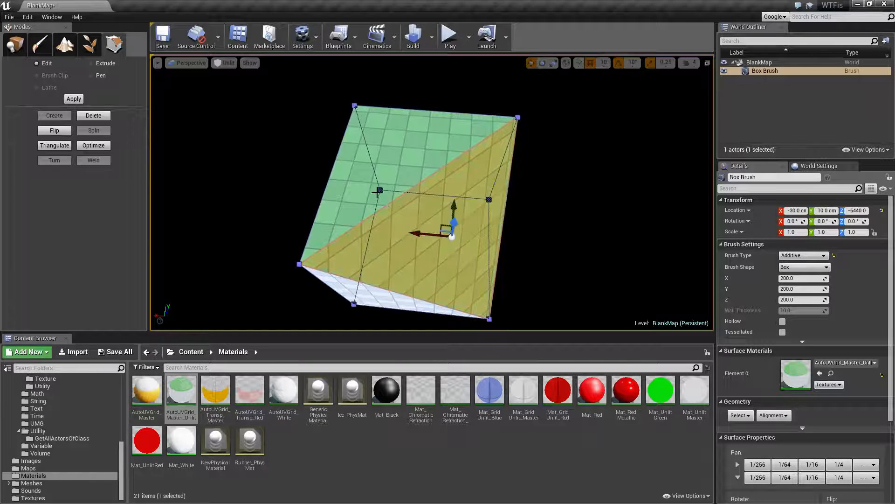
Undo the corner polygon's material, its creation and the vertex deletion to restore the full box brush.
left_click(378, 192)
key("ctrl+z")
key("ctrl+z")
key("ctrl+z")
key("ctrl+z")
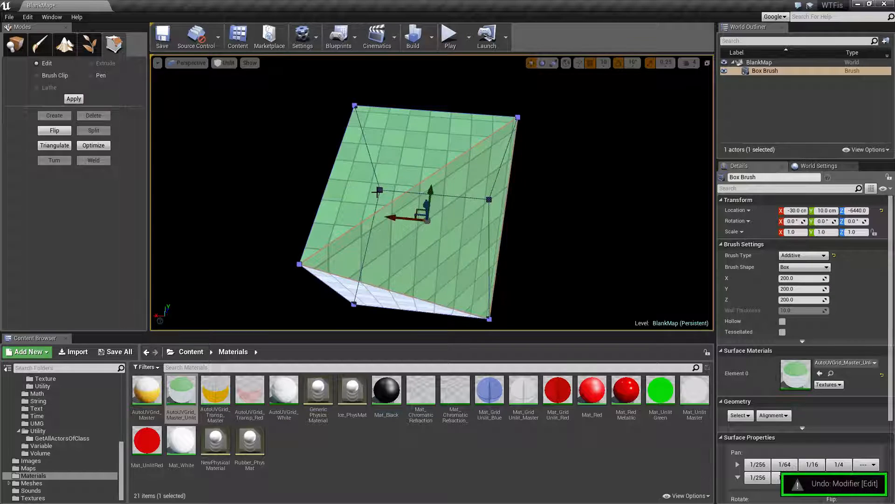
key("ctrl+z")
key("ctrl+z")
key("ctrl+z")
key("ctrl+z")
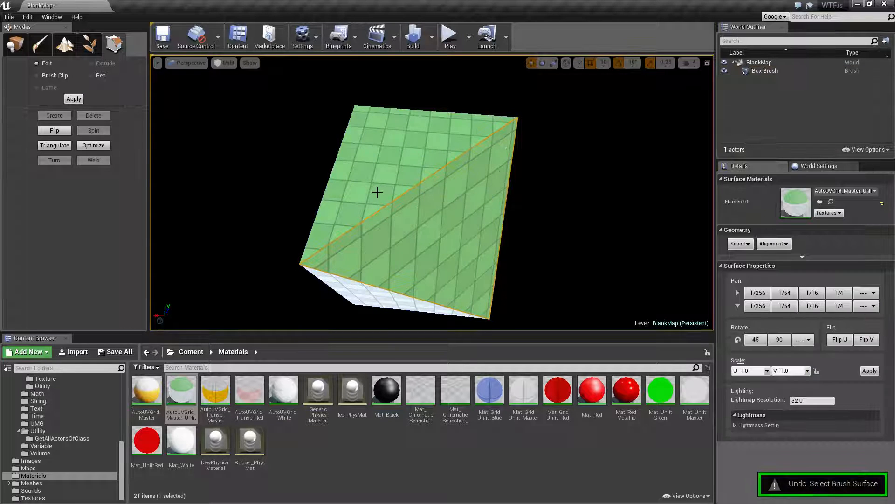
key("ctrl+z")
key("ctrl+z")
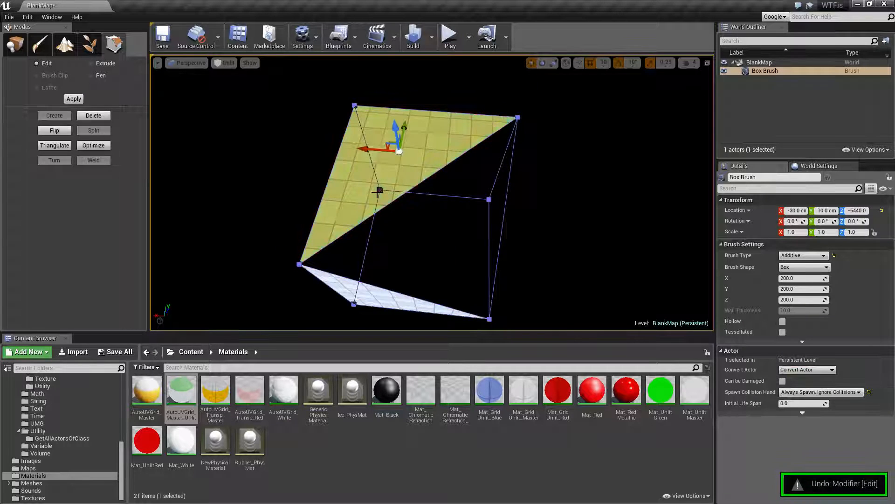
key("ctrl+z")
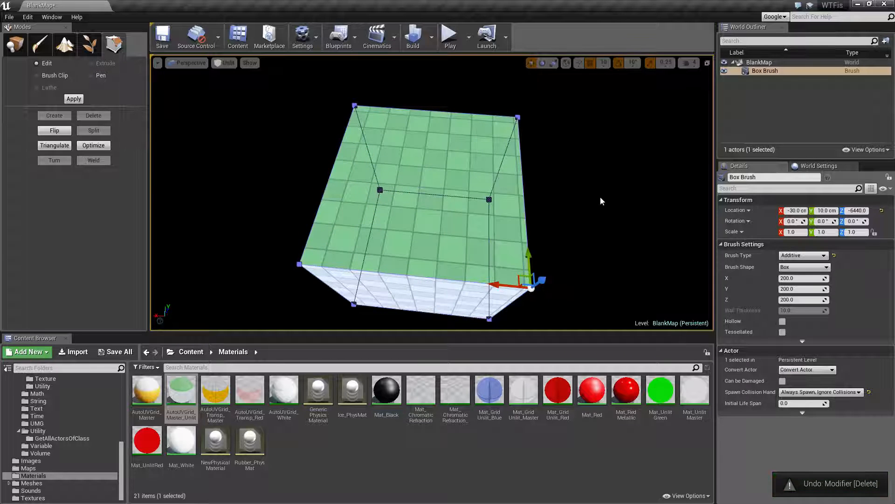
Select one side face of the restored box and inspect it from several angles.
left_click(584, 225)
right_click_drag(584, 225, 652, 252)
mouse_move(505, 209)
right_mouse_down()
mouse_move(410, 219)
mouse_move(485, 186)
mouse_move(505, 209)
right_mouse_up()
left_click(505, 210)
scroll(501, 214, "up", 5)
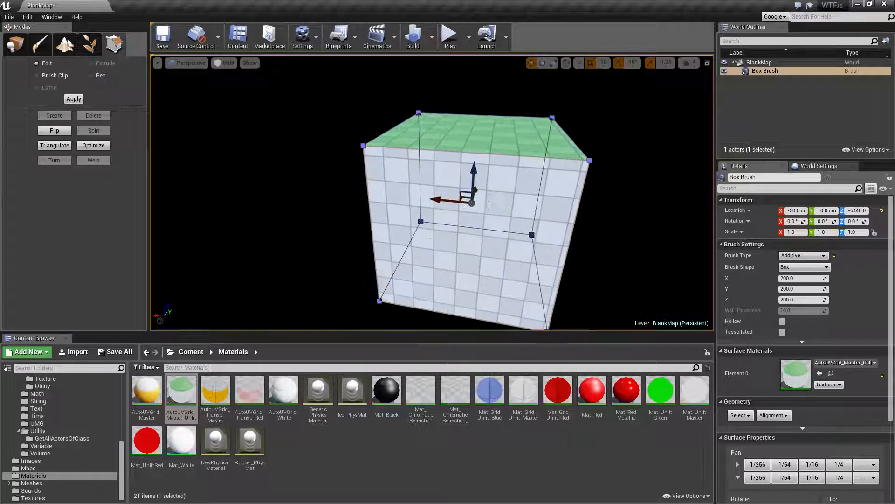
right_click_drag(570, 158, 562, 253)
right_click_drag(503, 141, 503, 121)
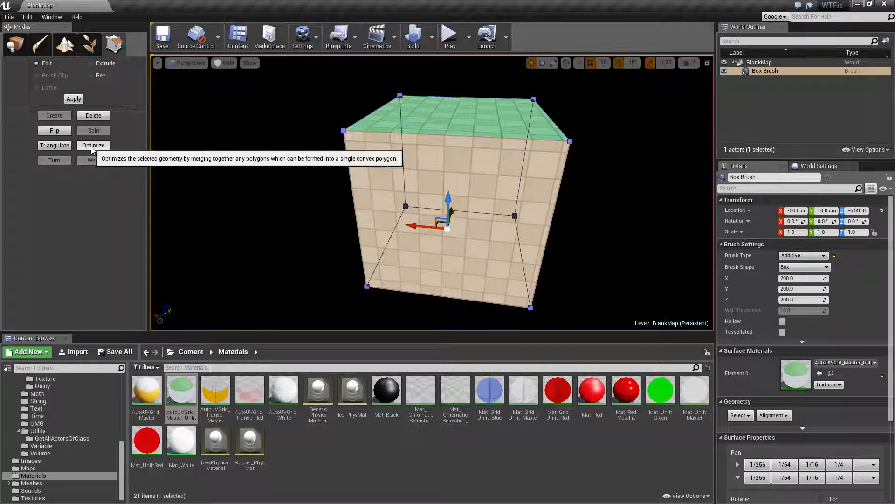
Triangulate every face of the box brush, keeping the brush selected with no individual polygon selected.
left_click(234, 166)
mouse_move(234, 166)
right_mouse_down()
mouse_move(252, 158)
mouse_move(205, 182)
mouse_move(243, 159)
right_mouse_up()
mouse_move(425, 180)
right_mouse_down()
mouse_move(441, 180)
mouse_move(436, 205)
right_mouse_up()
left_click(433, 156)
right_click_drag(475, 172, 494, 187)
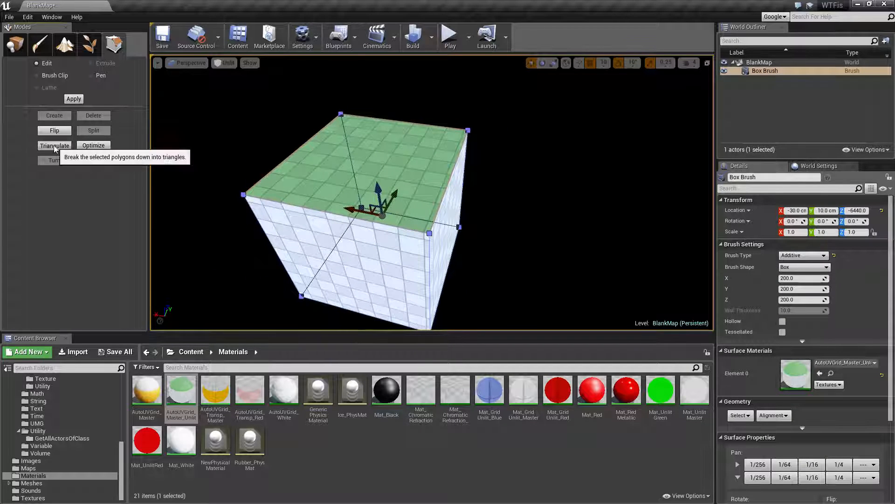
left_click(54, 145)
key("Escape")
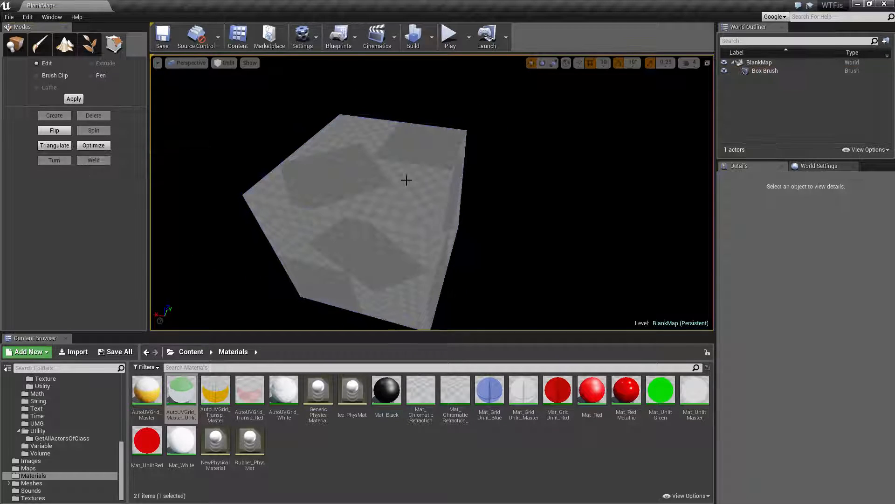
Select individual triangles on the box's faces in turn to examine the triangulation from several sides.
left_click(356, 242)
left_click(319, 271)
mouse_move(320, 272)
right_mouse_down()
mouse_move(284, 247)
mouse_move(326, 233)
right_mouse_up()
left_click(466, 231)
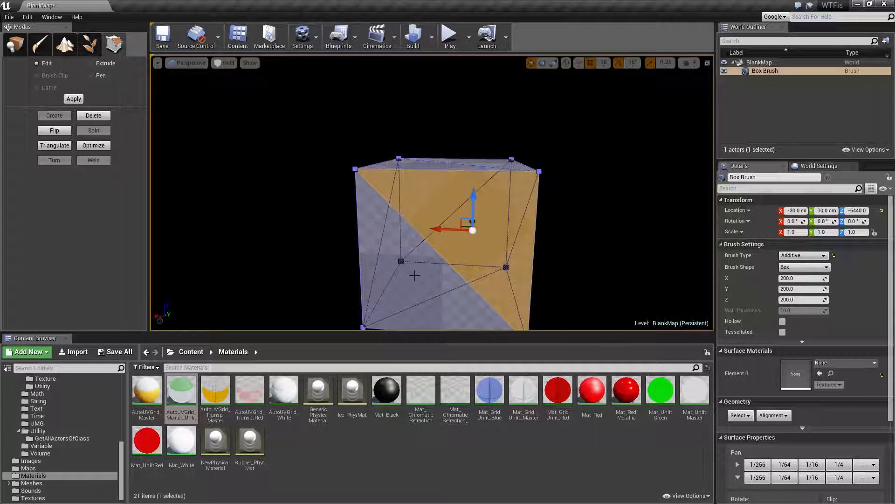
right_click_drag(520, 281, 529, 293)
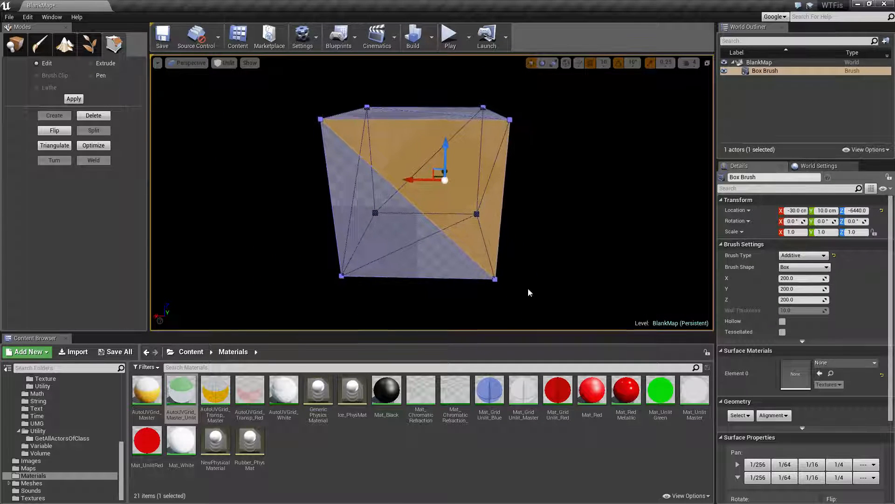
left_click(412, 252)
right_click_drag(400, 208, 503, 207)
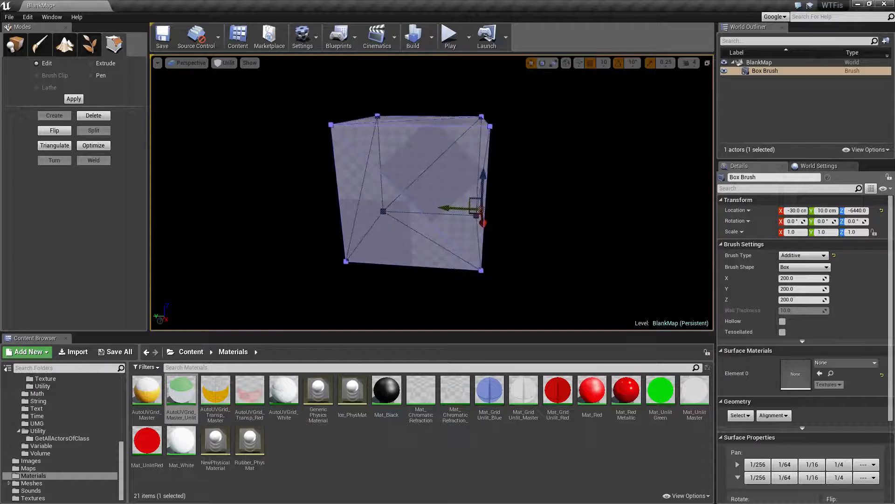
left_click(428, 196)
left_click(384, 228)
right_click_drag(384, 228, 373, 291)
left_click(453, 205)
left_click(432, 220)
left_click(400, 263)
left_click(373, 263)
Try to assign the AutoUVGrid_Master_Unlit material to the triangulated box's surfaces with one top triangle selected.
left_click(461, 229)
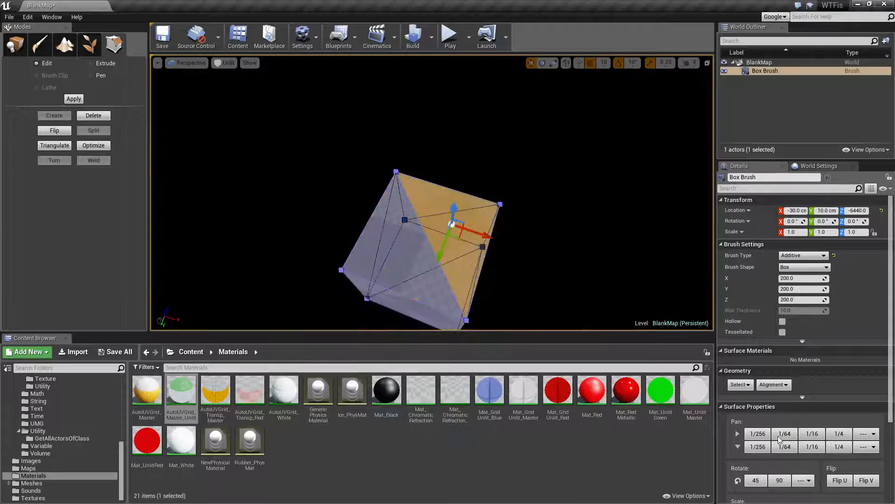
left_click(745, 388)
left_click(780, 374)
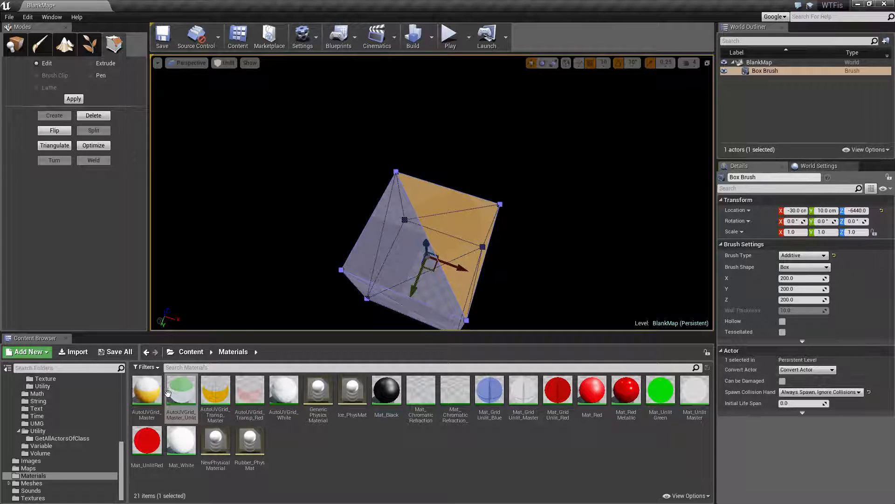
left_click_drag(168, 393, 765, 343)
left_click(562, 258)
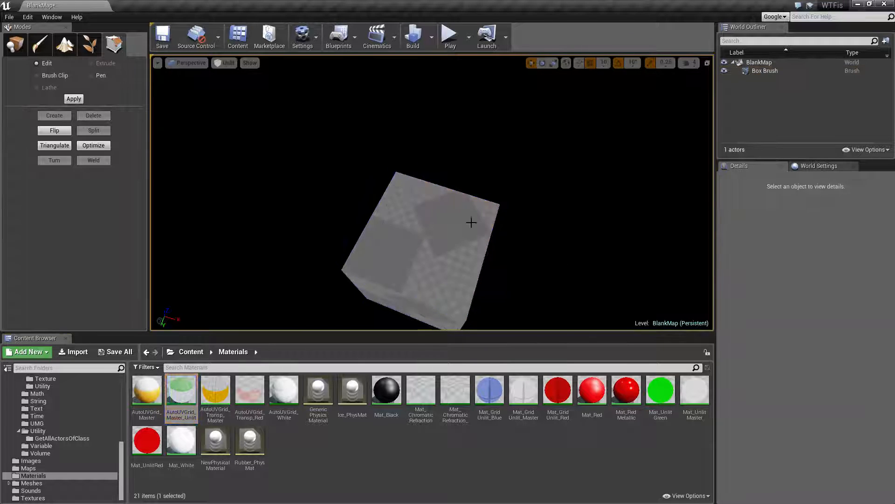
Select all surfaces of the triangulated box and assign the AutoUVGrid_Master_Unlit material to them.
left_click(472, 222)
left_click(740, 415)
left_click(779, 376)
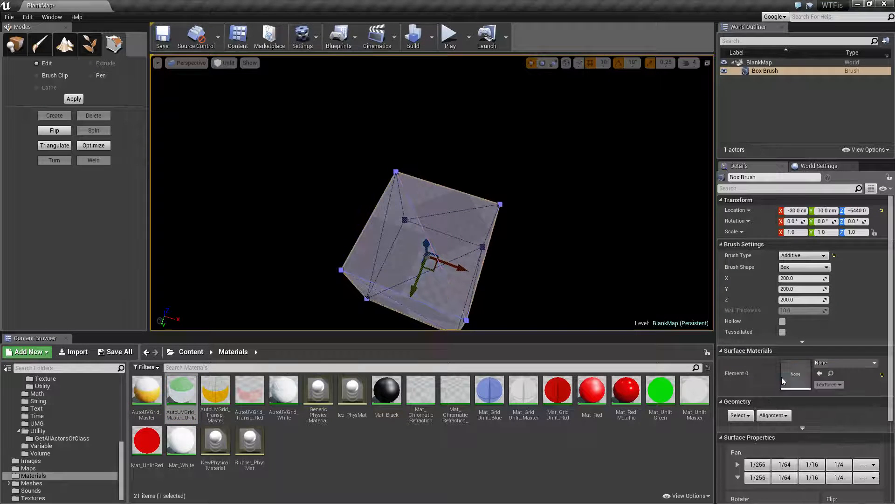
left_click_drag(181, 393, 804, 378)
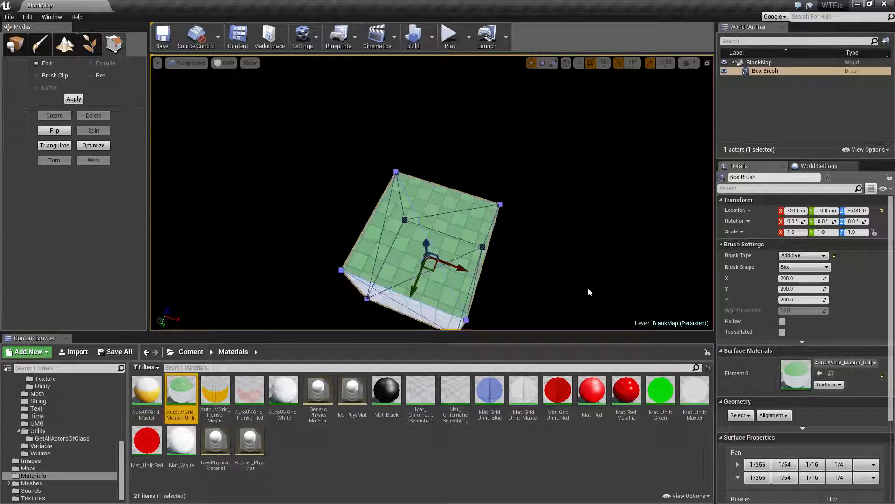
left_click(587, 288)
Select the two triangles of the green top face one after the other, and clear the selection.
mouse_move(582, 273)
right_mouse_down()
mouse_move(606, 299)
mouse_move(559, 261)
mouse_move(602, 294)
mouse_move(582, 270)
mouse_move(550, 275)
mouse_move(574, 308)
mouse_move(486, 192)
right_mouse_up()
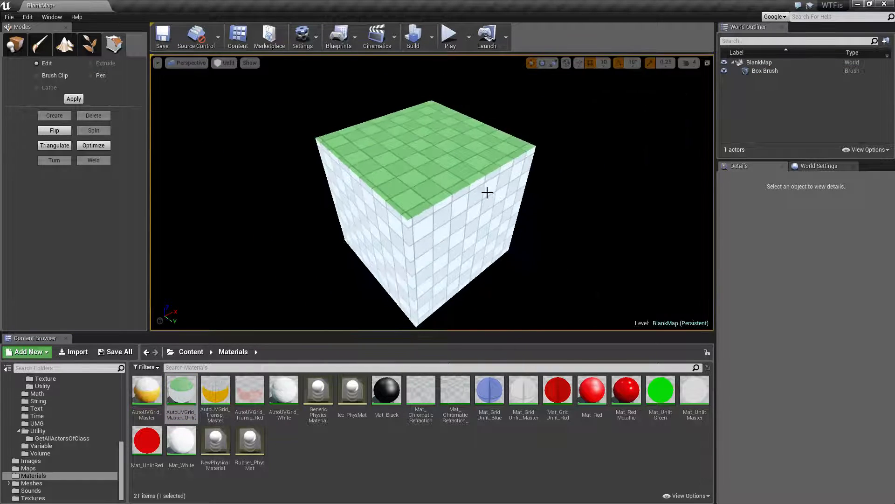
left_click(431, 135)
right_click_drag(513, 165, 418, 160)
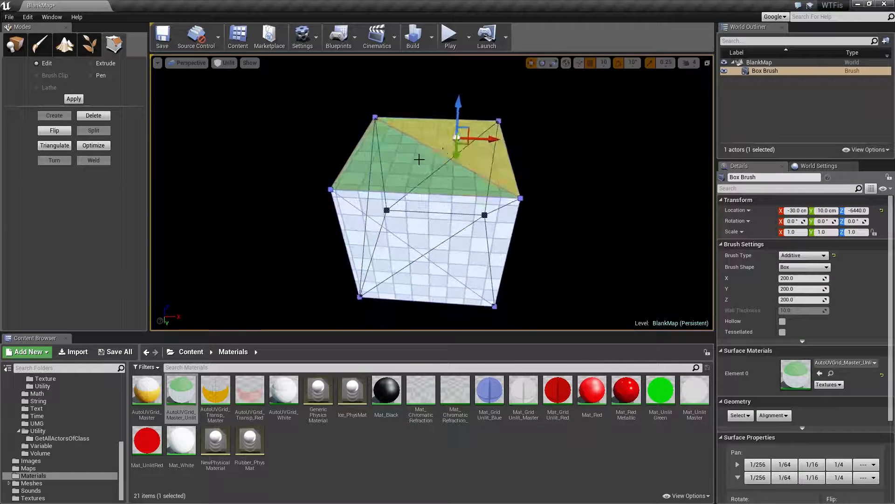
left_click(418, 160)
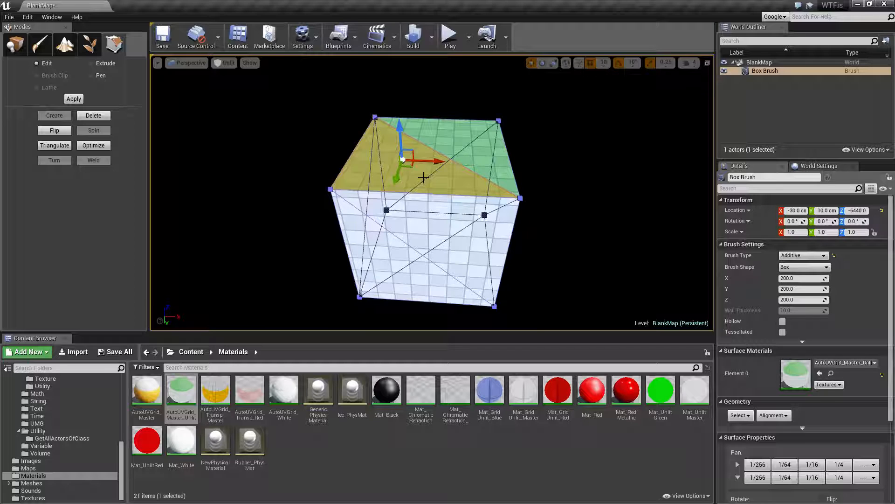
left_click(559, 199)
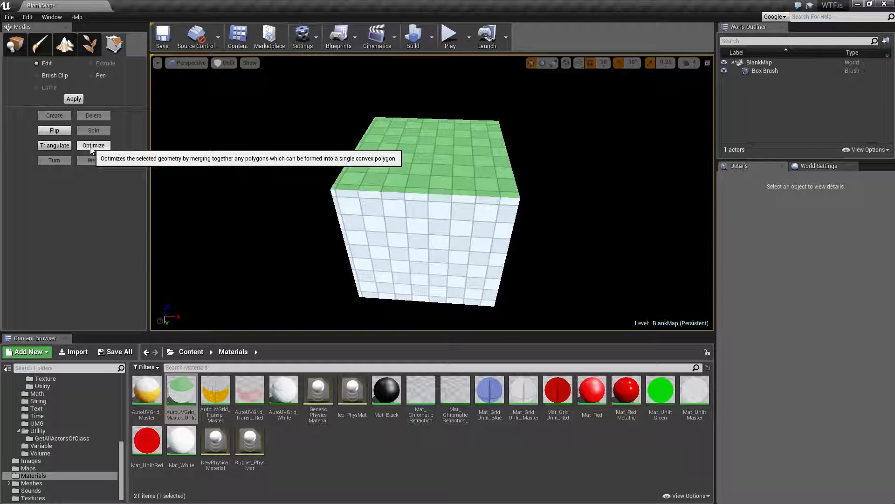
Optimize the whole box brush with no individual polygon selected to merge its triangles into convex polygons.
left_click(462, 161)
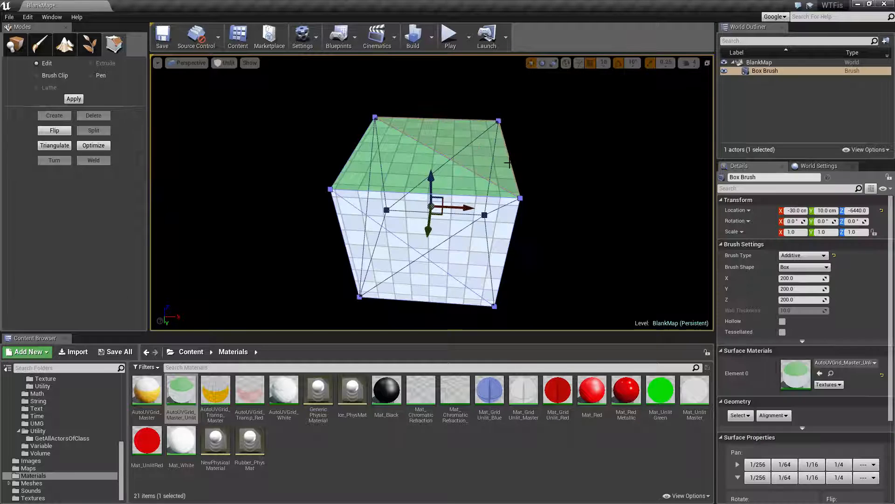
mouse_move(509, 163)
left_mouse_down("alt")
mouse_move(471, 159)
mouse_move(457, 179)
left_mouse_up("alt")
left_click_drag(498, 115, 541, 121, "alt")
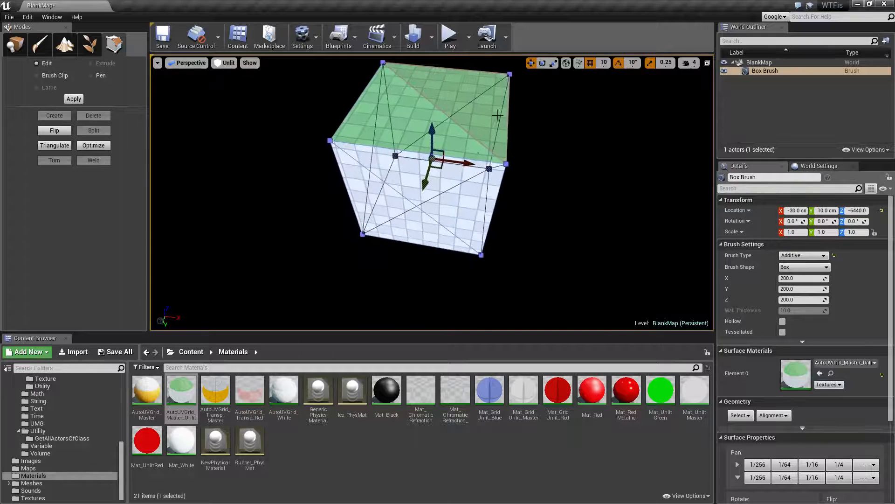
left_click(528, 143)
left_click(481, 117)
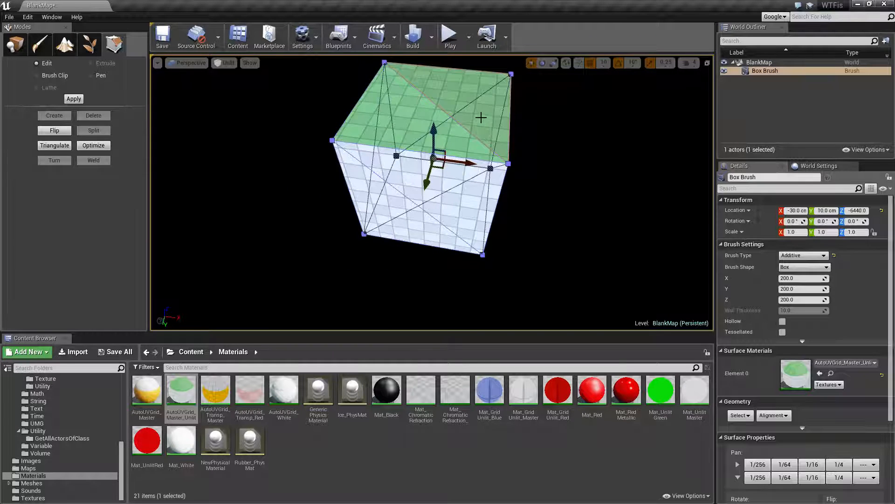
left_click(91, 146)
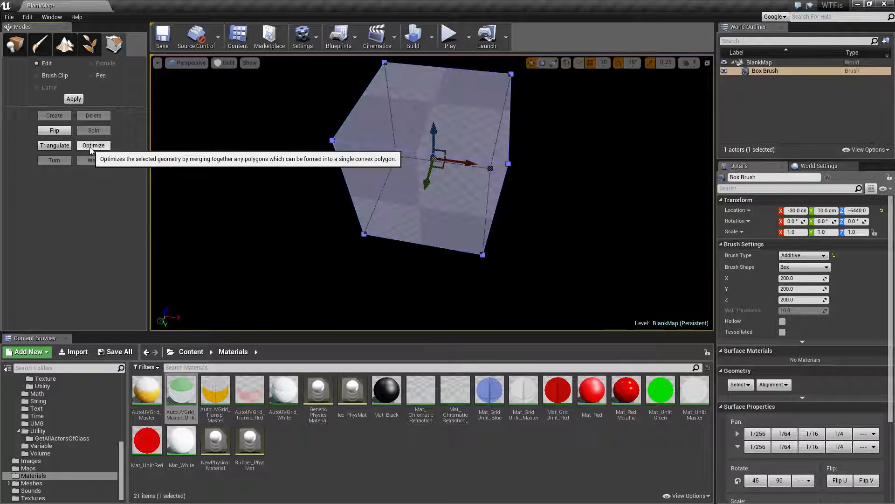
Select surfaces of the optimized box and examine its merged faces from several angles.
left_click(480, 183)
left_click(544, 212)
left_click_drag(543, 212, 522, 211, "alt")
left_click(422, 171)
left_click(389, 106)
left_click_drag(389, 106, 459, 106, "alt")
key("ctrl+z")
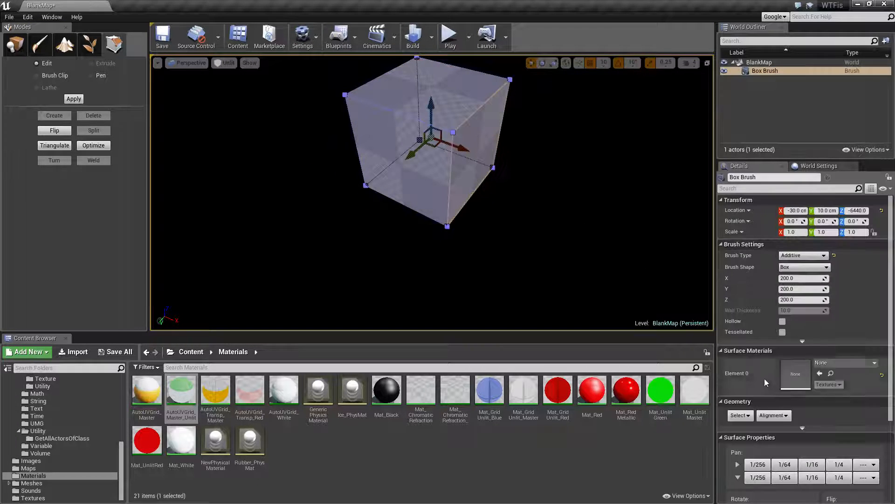
Extend the selection to all surfaces of the optimized box and assign the AutoUVGrid_Master_Unlit material.
left_click(740, 415)
left_click(781, 380)
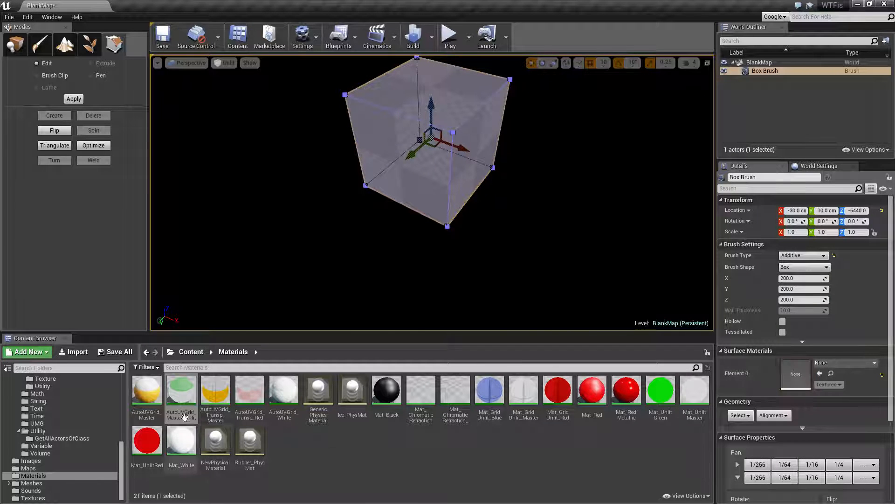
left_click_drag(180, 391, 795, 373)
left_click(556, 251)
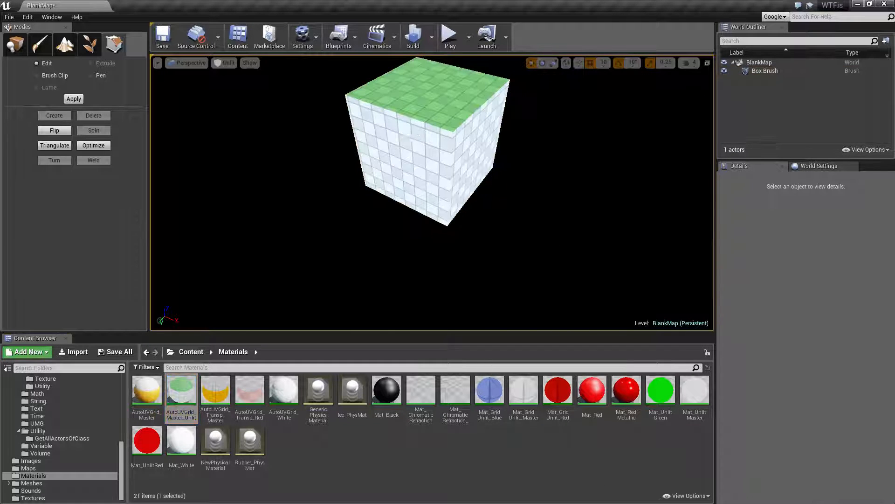
Select the textured box's top and side faces in turn to check each one as a single polygon.
double_click(427, 106)
key("f")
left_click_drag(553, 172, 492, 168, "alt")
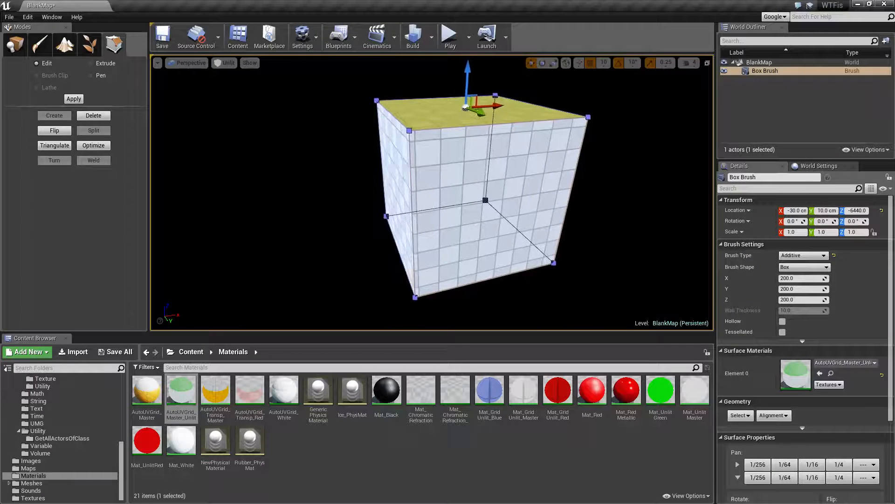
left_click(396, 164)
left_click(488, 186)
left_click_drag(544, 247, 462, 222, "alt")
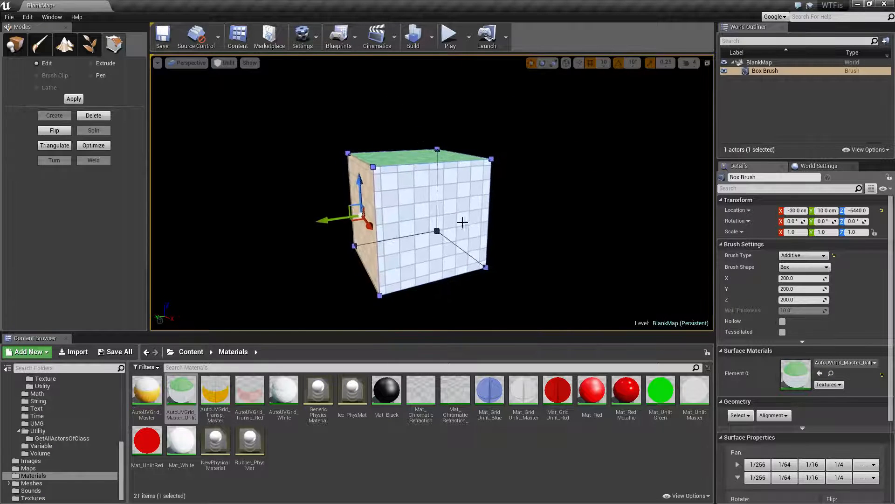
left_click(462, 223)
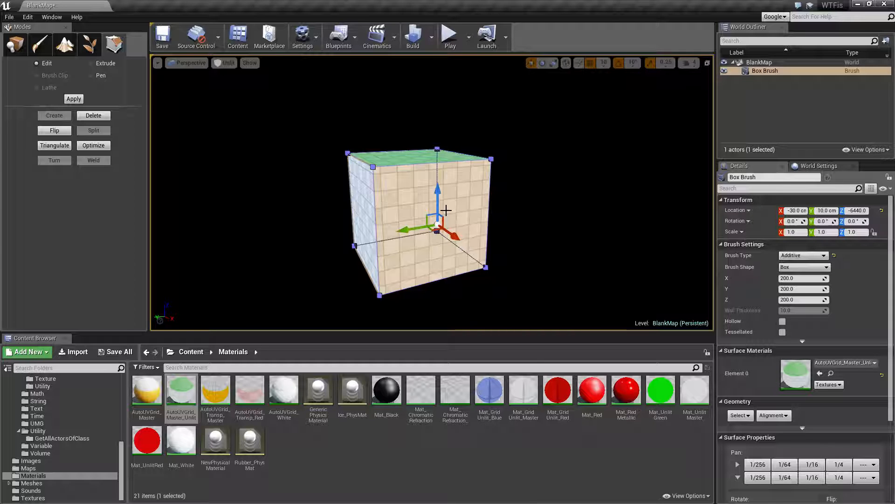
right_click_drag(446, 210, 487, 221)
left_click(405, 152)
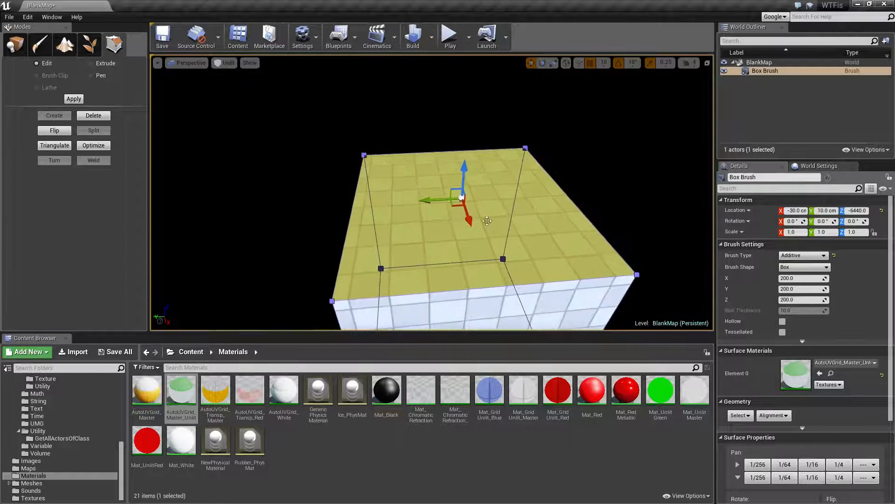
right_click_drag(677, 208, 396, 188)
left_click(395, 188)
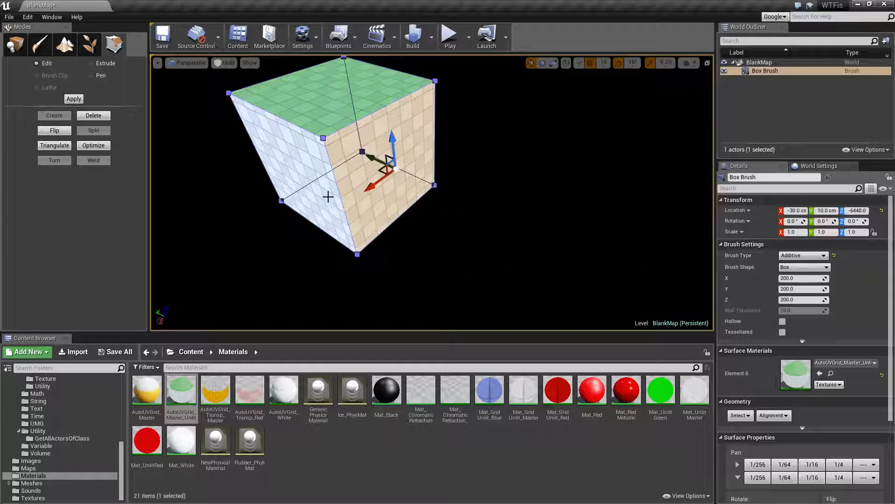
Triangulate the whole textured box brush with no individual polygon selected.
key("Escape")
left_click(303, 179)
left_click(306, 174)
right_click_drag(390, 216, 466, 210)
left_click(59, 145)
Select triangles on the box's side face to check how it is divided.
right_click_drag(471, 177, 536, 195)
left_click(395, 236)
left_click(420, 252)
left_click(364, 247)
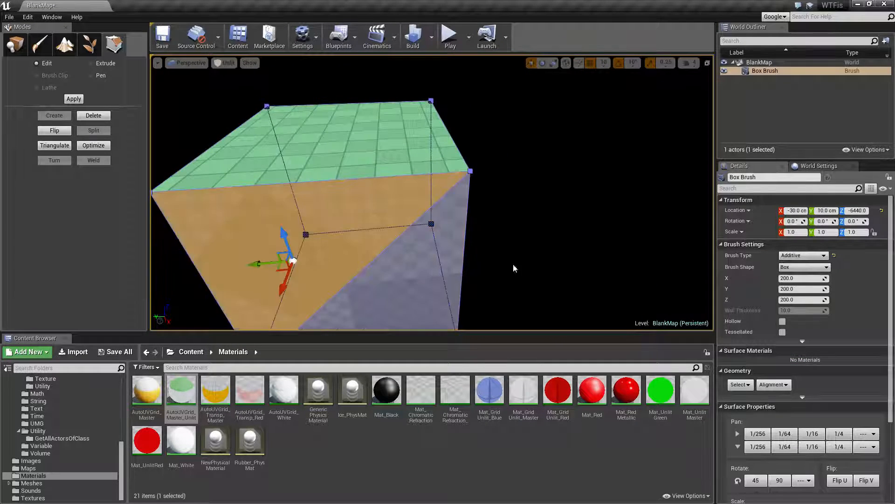
right_click_drag(513, 269, 485, 280)
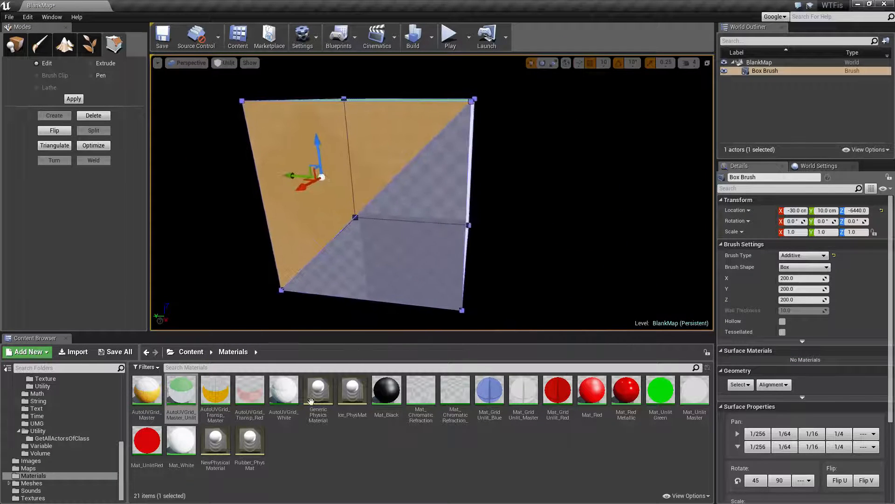
Undo the triangulation of the box brush and reselect the brush by its top surface.
key("ctrl+z")
key("ctrl+z")
key("ctrl+z")
key("ctrl+z")
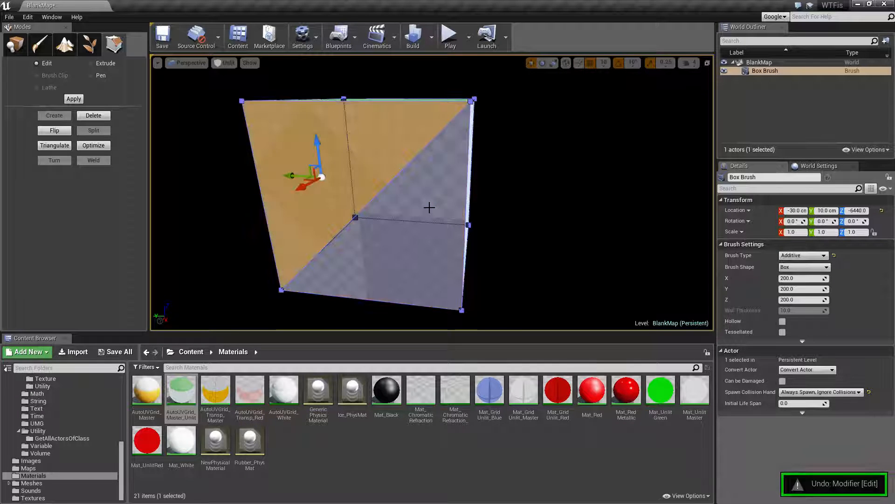
left_click(544, 208)
right_click_drag(543, 208, 424, 160)
mouse_move(327, 163)
right_mouse_down()
mouse_move(354, 182)
mouse_move(392, 172)
mouse_move(435, 179)
right_mouse_up()
left_click(435, 179)
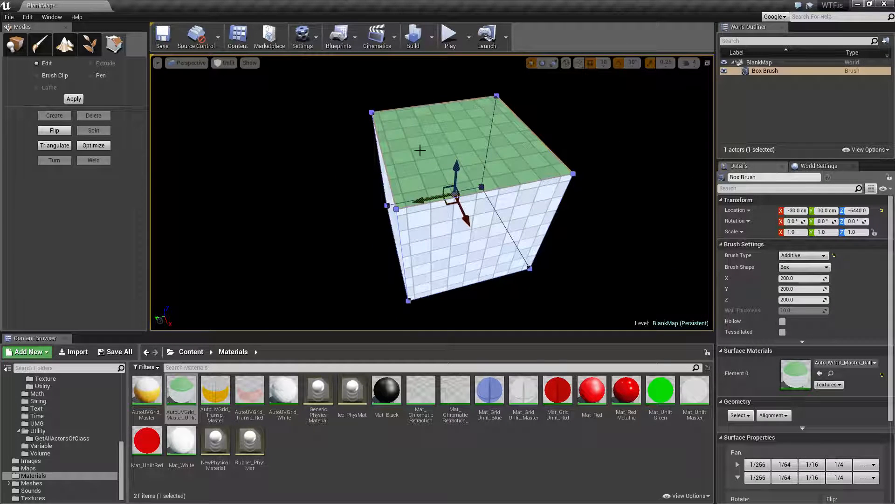
Select a top corner vertex of the box brush and raise it along the Z axis.
right_click_drag(479, 179, 402, 142)
left_click(418, 185)
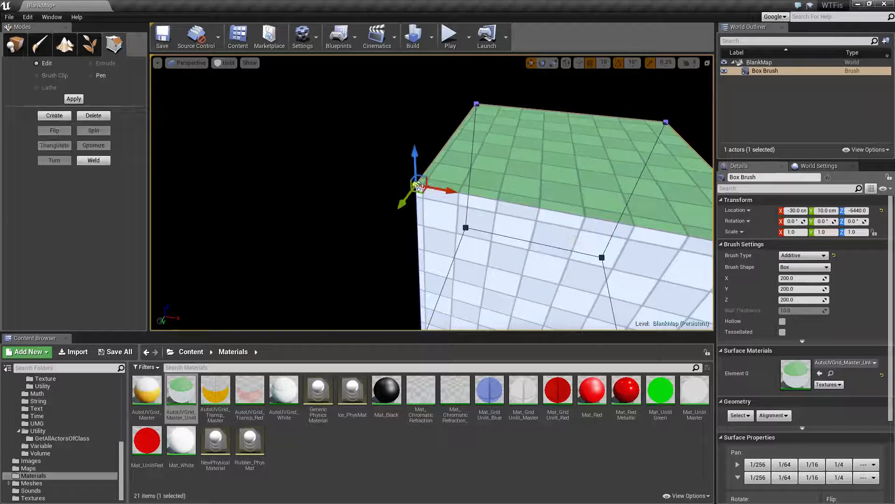
right_click_drag(449, 182, 462, 130)
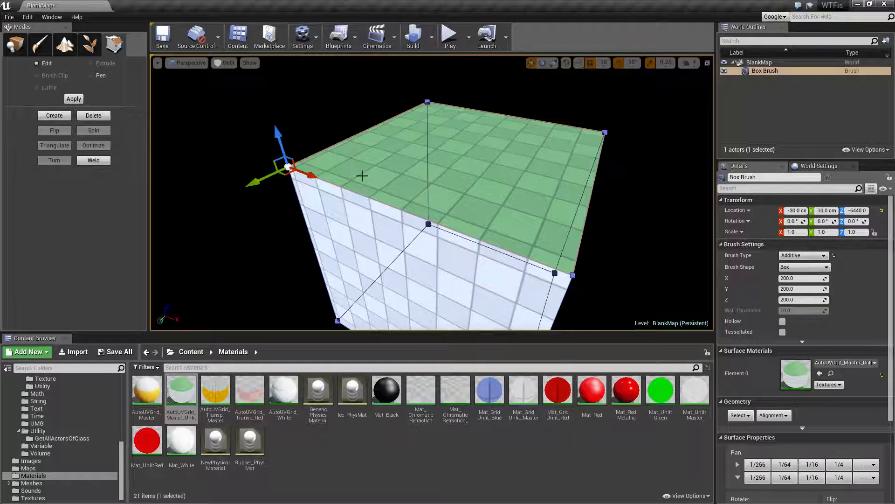
scroll(362, 176, "down", 5)
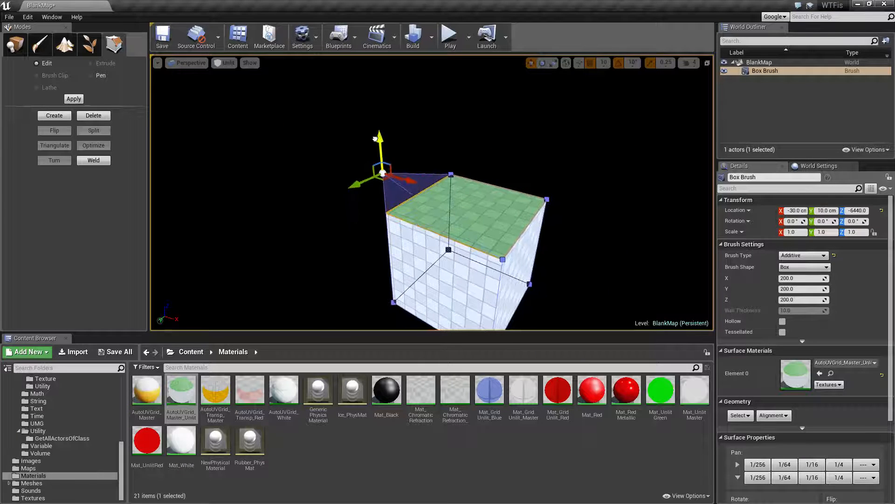
left_click_drag(375, 139, 374, 128)
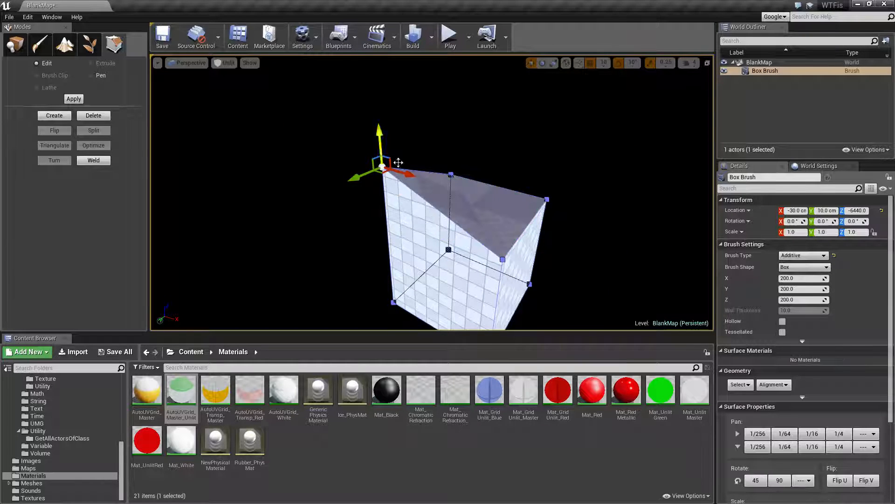
Select the triangles of the deformed top face in turn and focus on the selection to examine how the face is divided.
right_click_drag(537, 193, 588, 193)
left_click(536, 193)
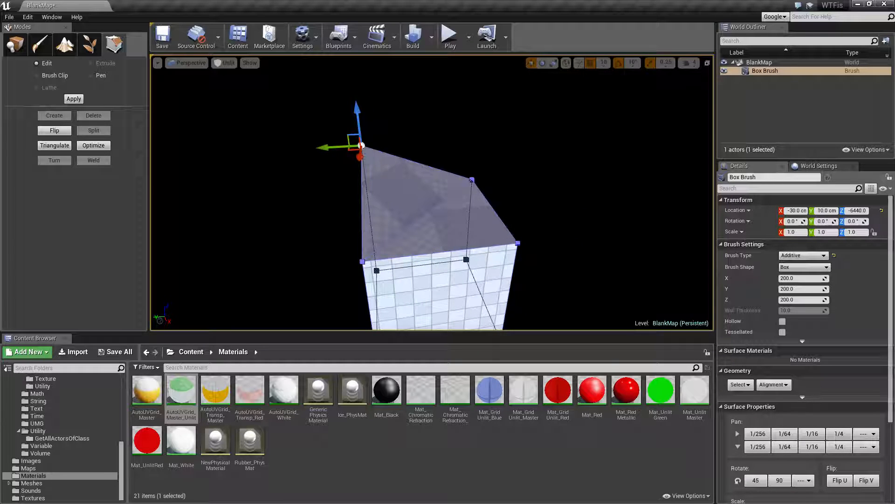
left_click(519, 242)
left_click(362, 187)
right_click_drag(362, 187, 331, 189)
left_click(455, 177)
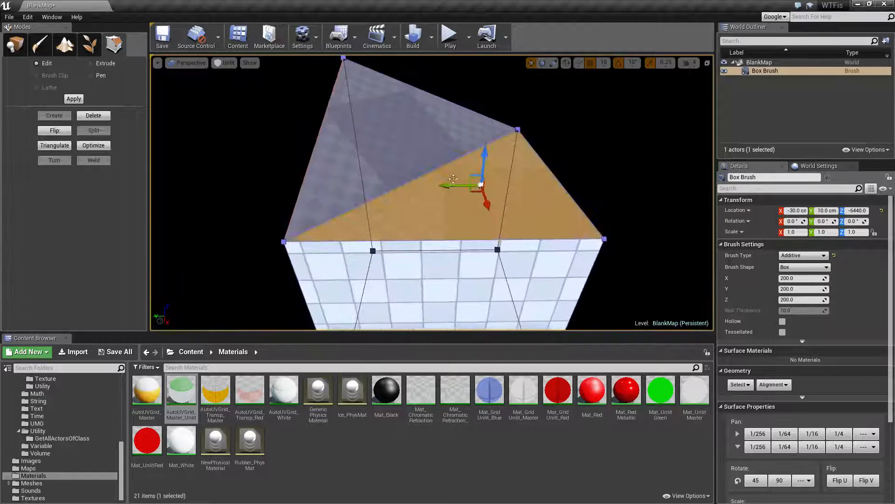
left_click(383, 133)
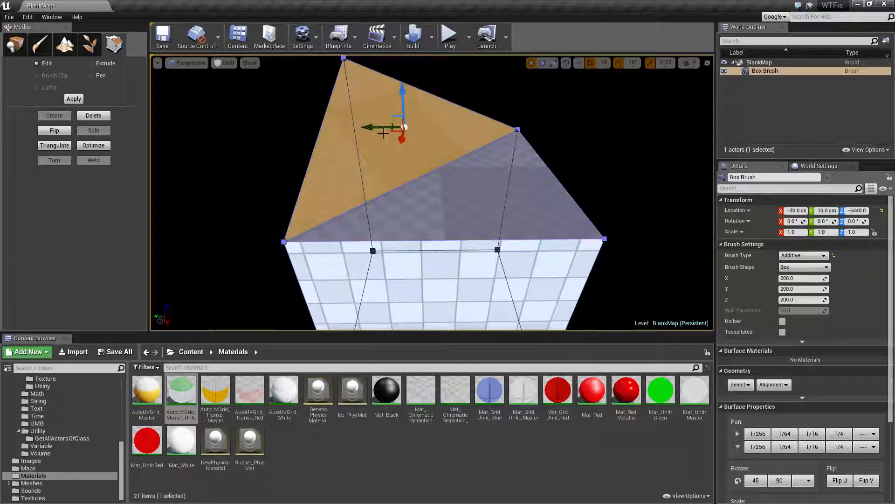
left_click(441, 185)
left_click(389, 138)
left_click(449, 190)
right_click(479, 195)
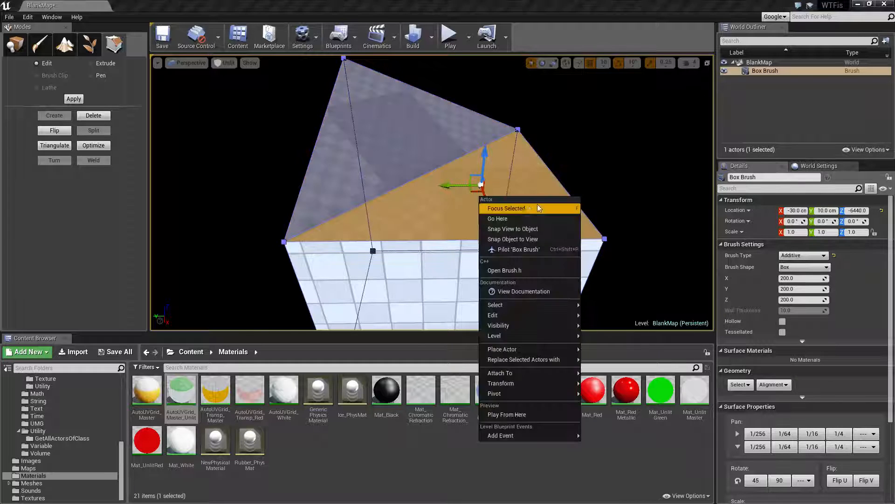
left_click(538, 205)
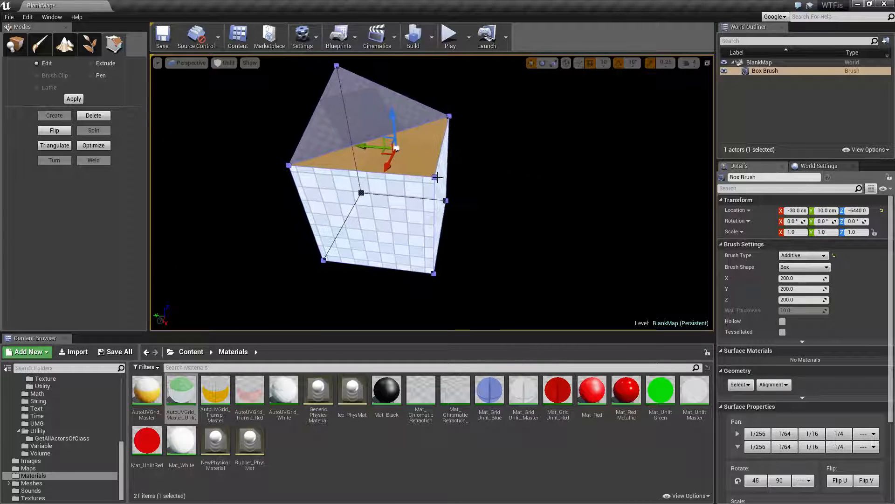
Select another top corner vertex of the brush and pull it outward, away from the box.
left_click(437, 177)
left_click(434, 177)
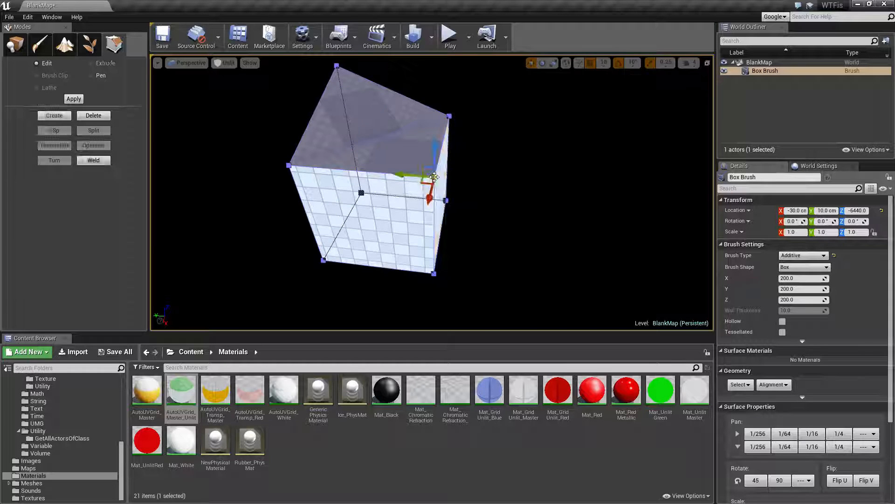
mouse_move(408, 180)
right_mouse_down()
mouse_move(471, 180)
mouse_move(446, 175)
right_mouse_up()
left_click_drag(351, 167, 438, 162)
left_click_drag(467, 128, 458, 85)
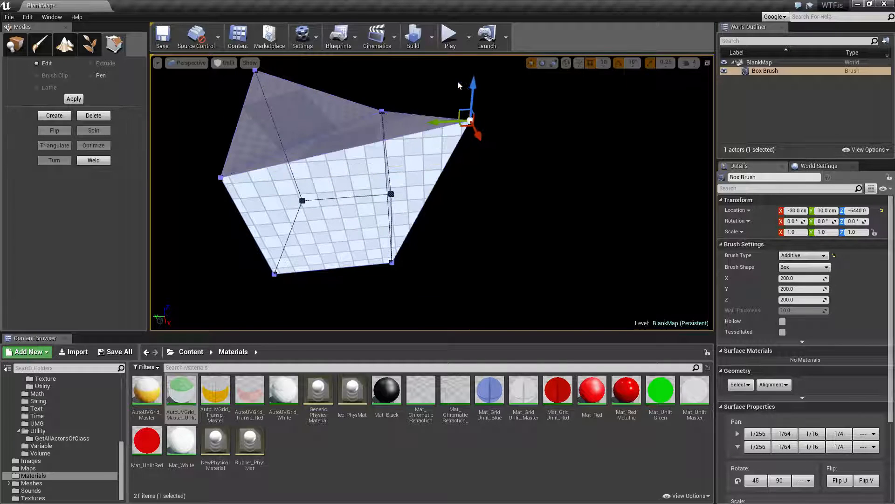
left_click_drag(478, 135, 509, 193)
Select the polygons around the pulled-out corner and examine the deformed side faces from several angles.
mouse_move(510, 194)
right_mouse_down()
mouse_move(471, 220)
mouse_move(415, 219)
mouse_move(401, 209)
right_mouse_up()
mouse_move(401, 210)
left_mouse_down("alt")
mouse_move(431, 193)
mouse_move(495, 196)
mouse_move(471, 243)
mouse_move(438, 205)
mouse_move(450, 196)
left_mouse_up("alt")
left_click(455, 224)
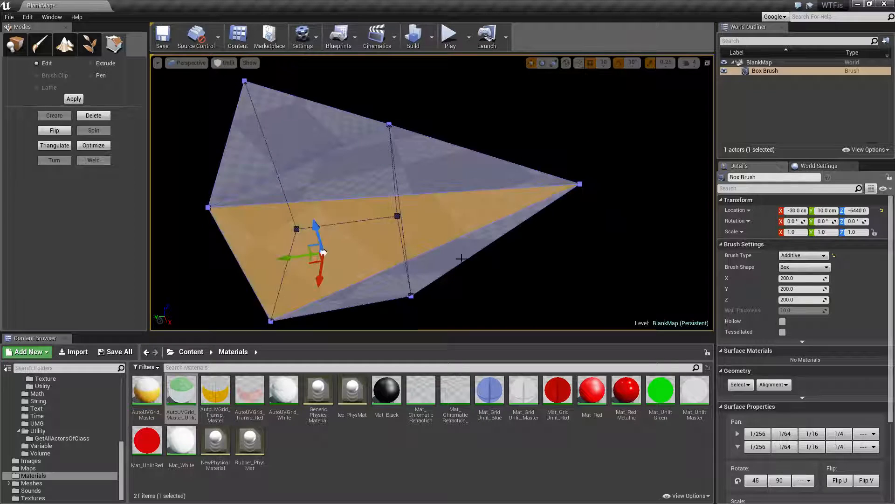
left_click(449, 260)
mouse_move(494, 265)
left_mouse_down("alt")
mouse_move(419, 247)
mouse_move(461, 237)
mouse_move(432, 233)
mouse_move(443, 228)
mouse_move(413, 202)
left_mouse_up("alt")
left_click(434, 239)
left_click(411, 215)
left_click(429, 189)
Move a top corner vertex on the brush's opposite side outward along the X axis and check the adjoining polygon.
left_click(330, 186)
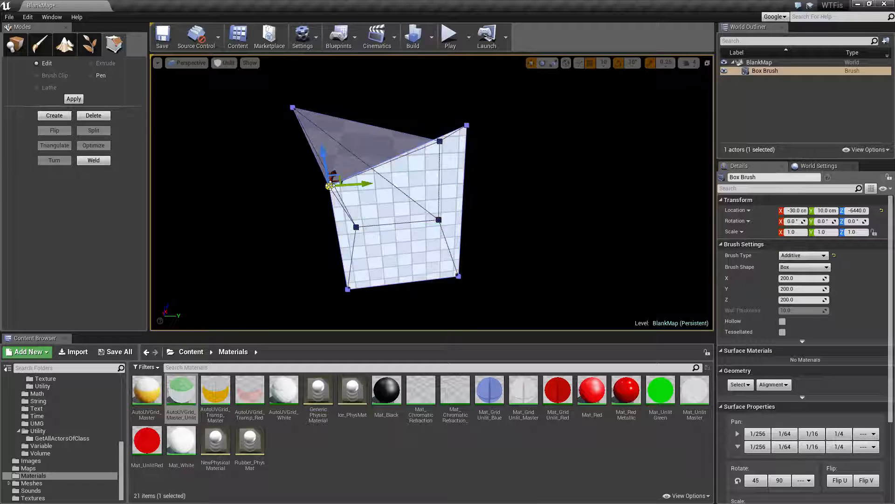
left_click_drag(335, 172, 319, 219)
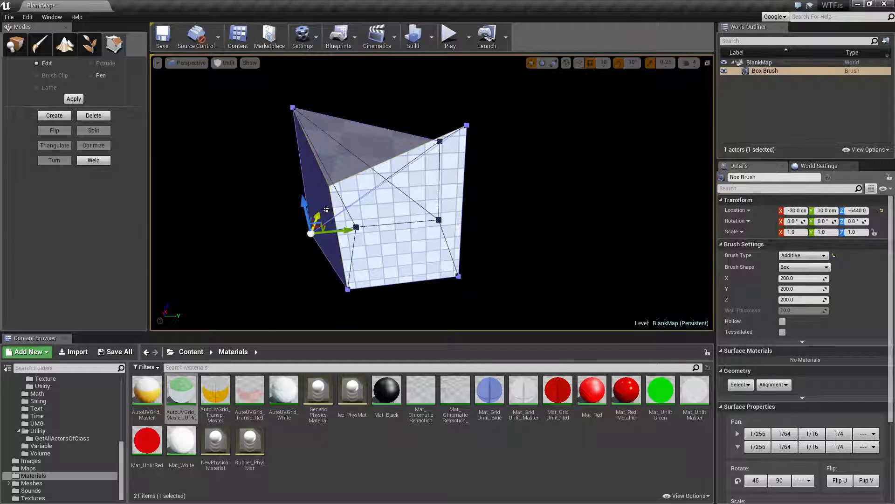
mouse_move(480, 226)
left_mouse_down("alt")
mouse_move(364, 206)
mouse_move(350, 172)
mouse_move(480, 224)
left_mouse_up("alt")
left_click(479, 224)
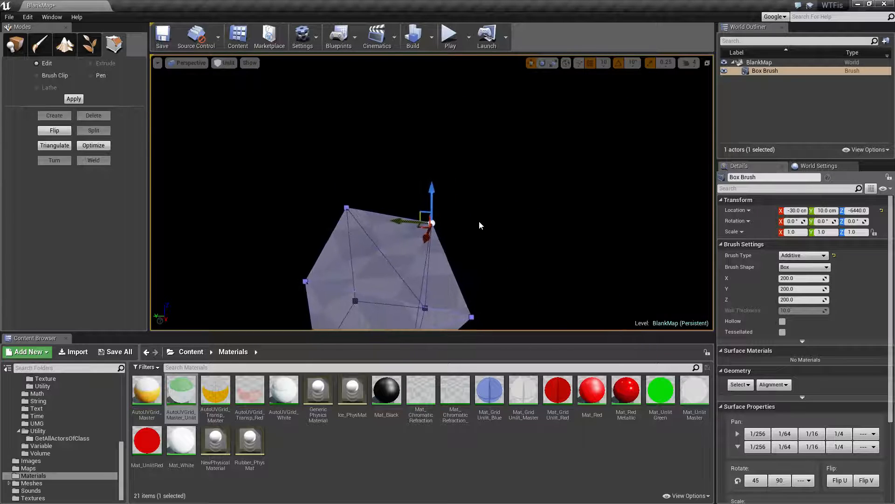
left_click(429, 264)
left_click_drag(430, 264, 531, 254, "alt")
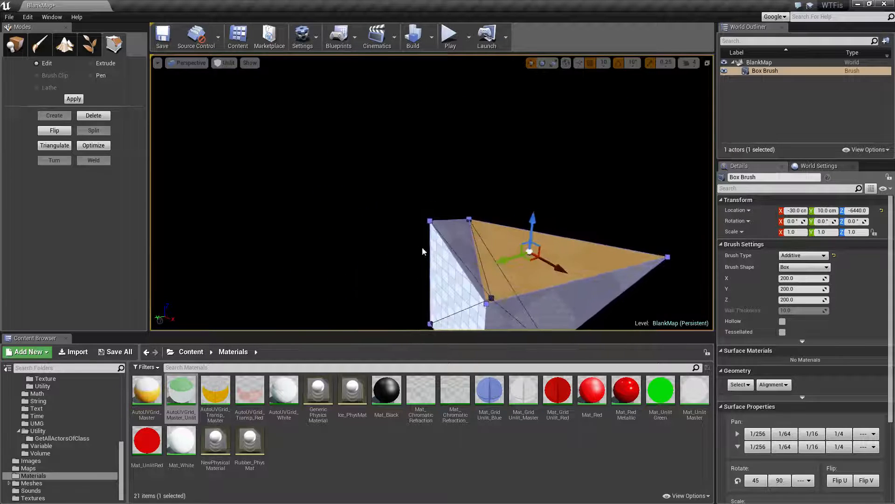
Pull a further top corner vertex outward and down to distort the remaining textured side.
left_click(433, 220)
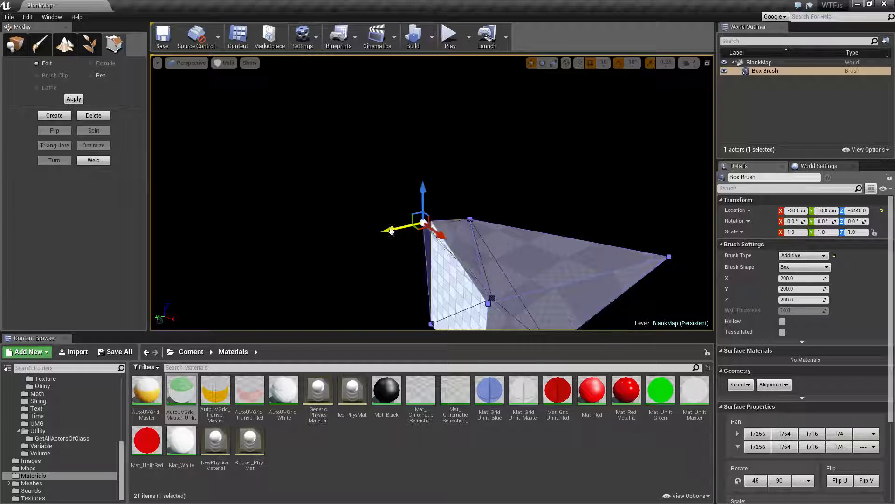
mouse_move(391, 231)
left_mouse_down()
mouse_move(347, 240)
mouse_move(408, 255)
left_mouse_up()
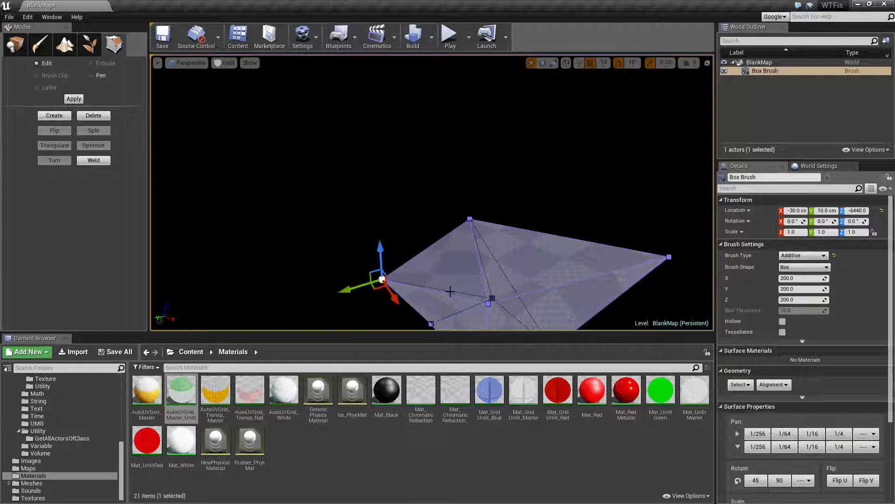
mouse_move(450, 291)
right_mouse_down()
mouse_move(541, 280)
mouse_move(592, 299)
right_mouse_up()
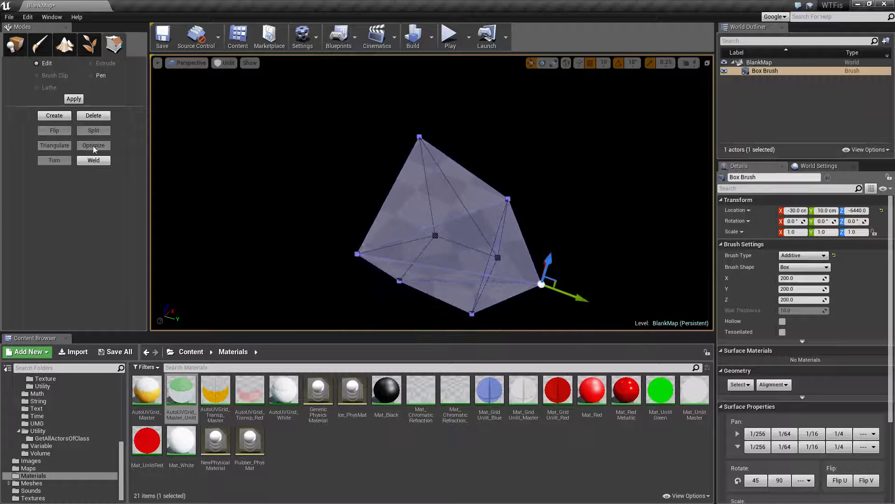
Optimize the whole distorted brush with no individual polygon selected and select one of its surfaces for inspection.
left_click(463, 193)
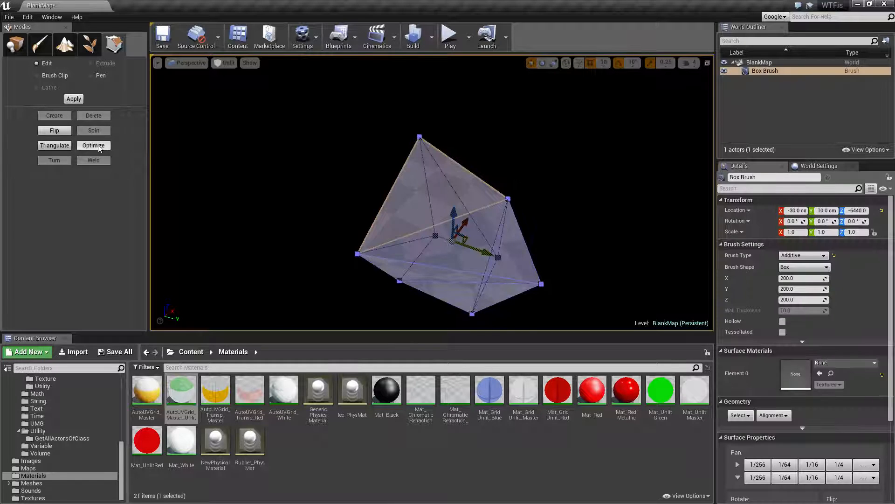
left_click(99, 148)
mouse_move(477, 234)
right_mouse_down()
mouse_move(569, 249)
mouse_move(467, 229)
right_mouse_up()
left_click(457, 227)
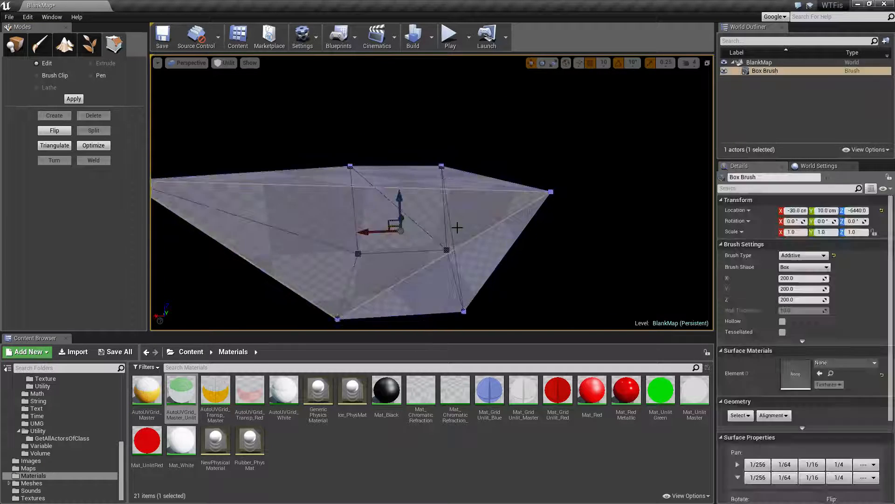
Delete the distorted brush and place a new additive BSP Box brush in the empty level.
key("Delete")
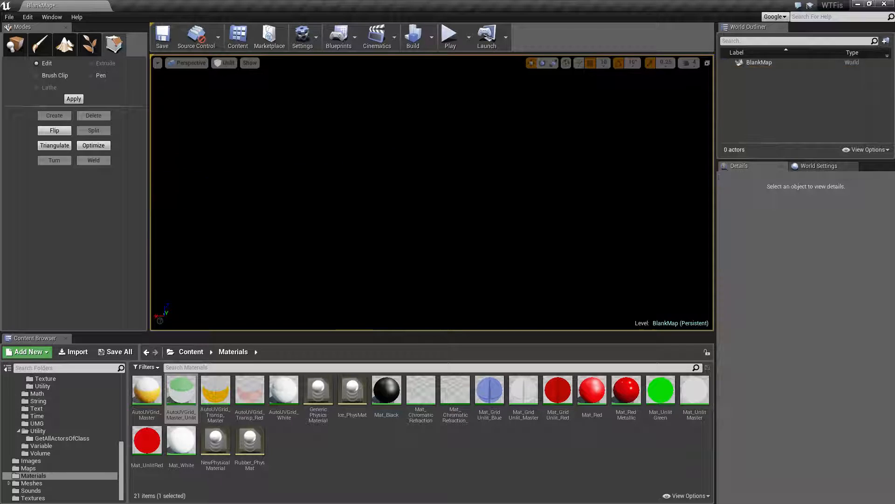
left_click(14, 45)
left_click(24, 133)
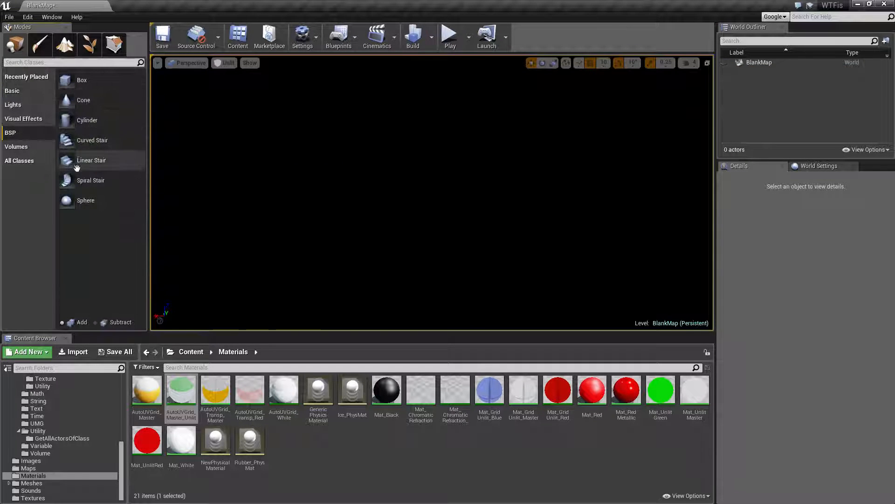
left_click_drag(71, 80, 382, 250)
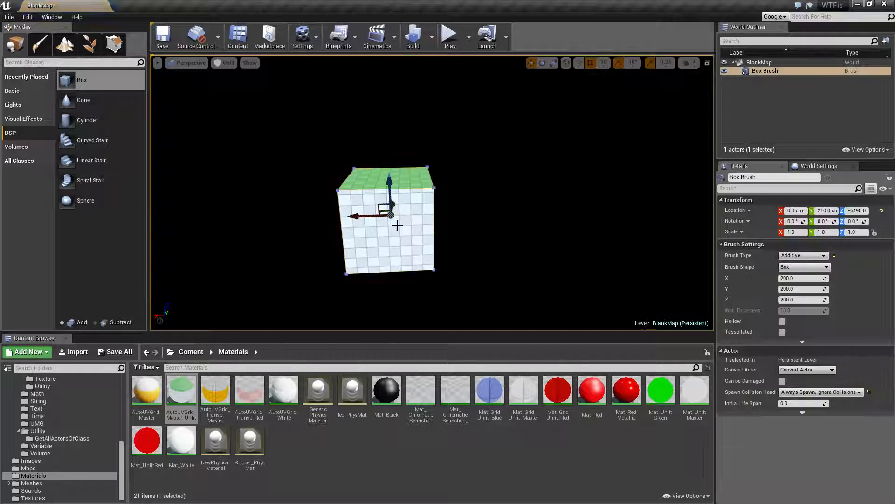
Switch to Geometry Editing mode and select one of the new box brush's top edges.
left_click(114, 44)
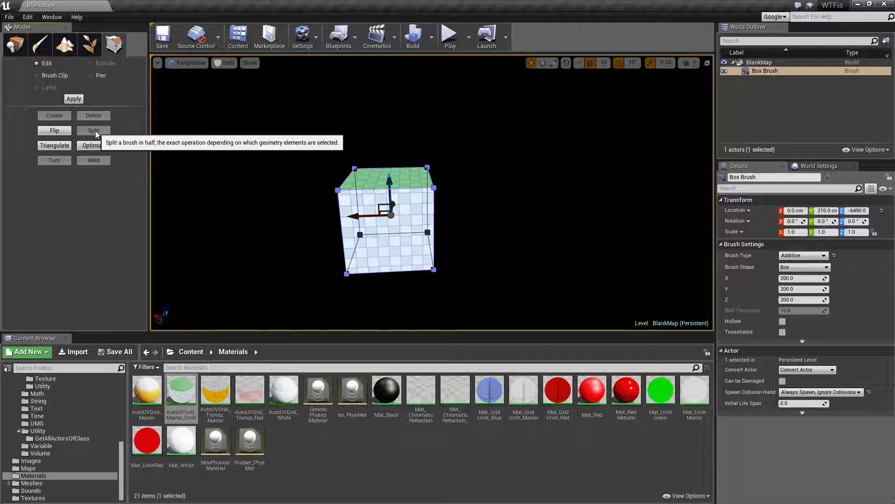
mouse_move(457, 166)
right_mouse_down()
mouse_move(433, 110)
mouse_move(471, 195)
mouse_move(517, 196)
mouse_move(477, 231)
right_mouse_up()
left_click(556, 207)
mouse_move(557, 206)
right_mouse_down()
mouse_move(602, 206)
mouse_move(562, 214)
right_mouse_up()
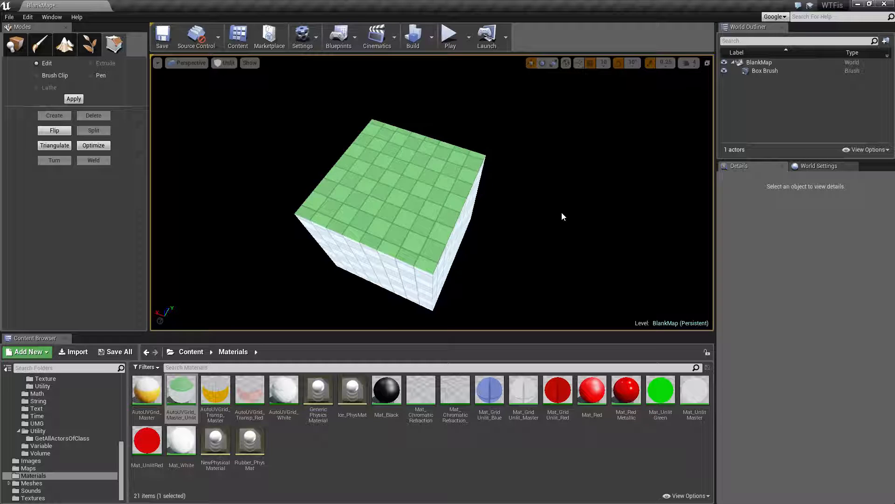
left_click(460, 217)
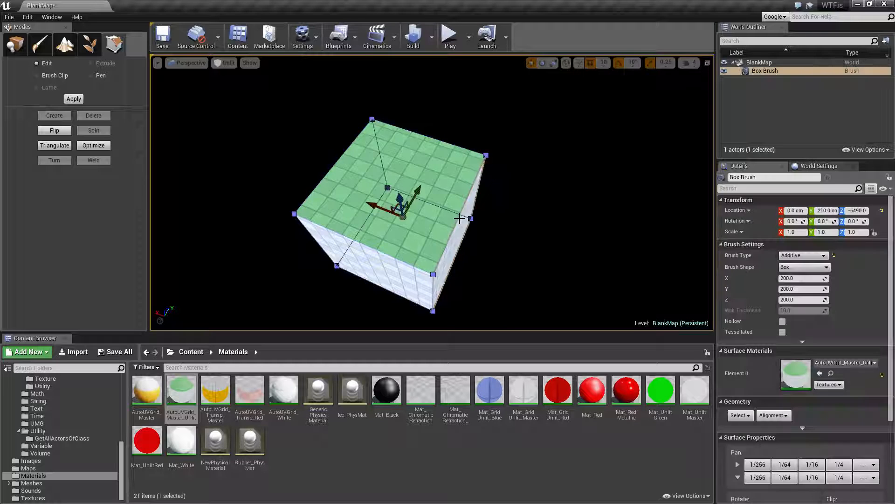
left_click(458, 216)
left_click(505, 222)
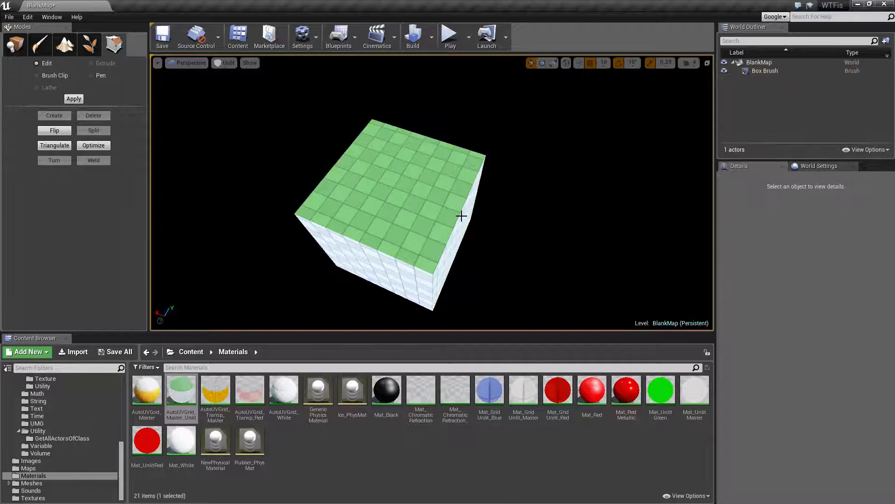
left_click(458, 216)
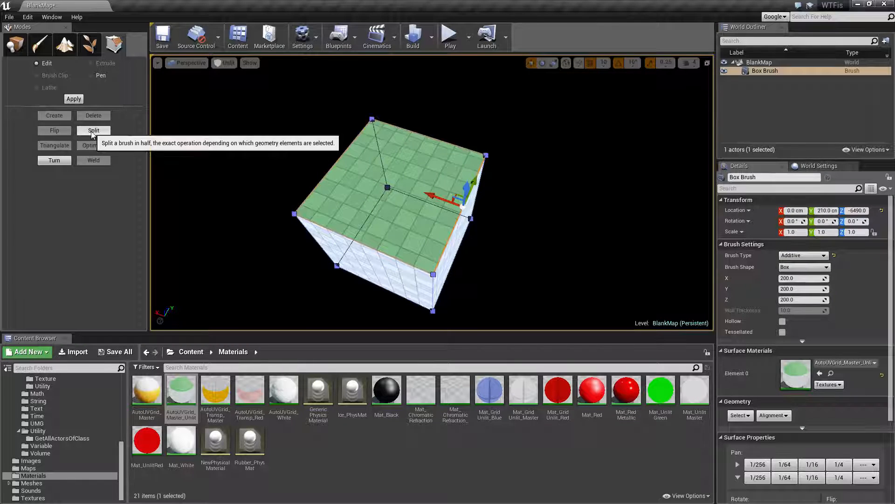
Select the box's top polygon, then clear the selection and reselect the brush by its top surface.
left_click(386, 215)
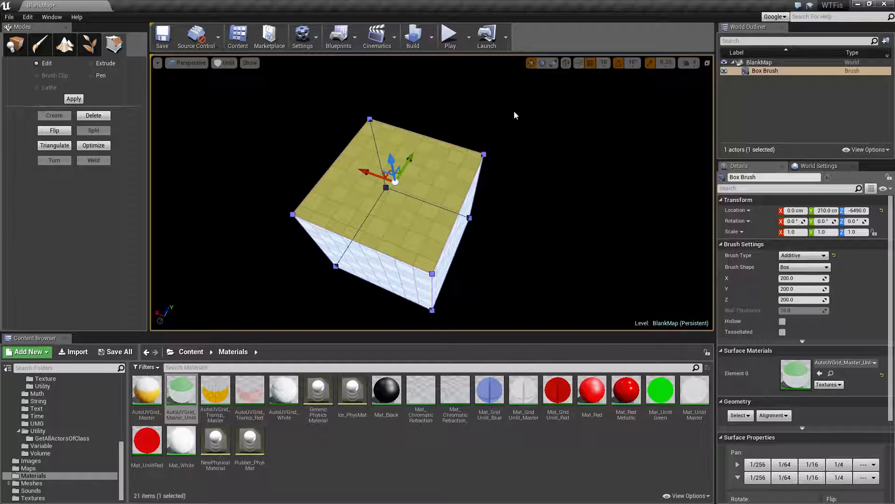
left_click(515, 115)
left_click(440, 185)
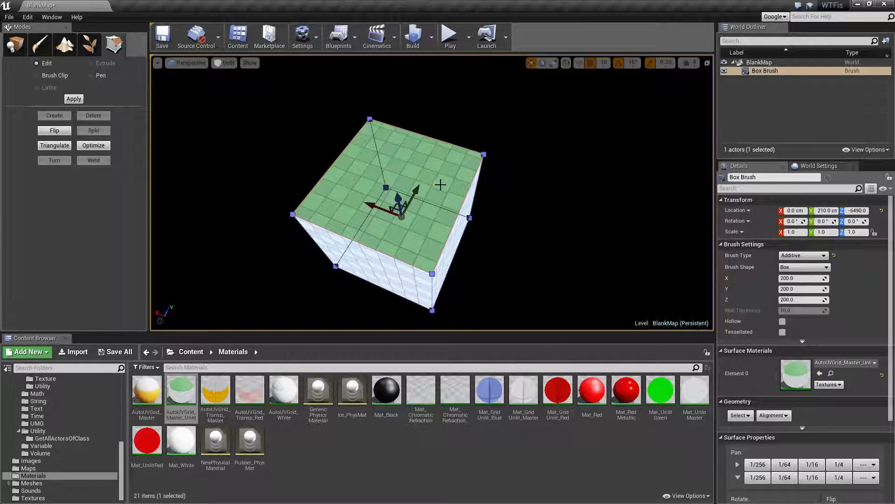
Select the two vertices at the ends of one top edge and split the box brush between them.
left_click(482, 154)
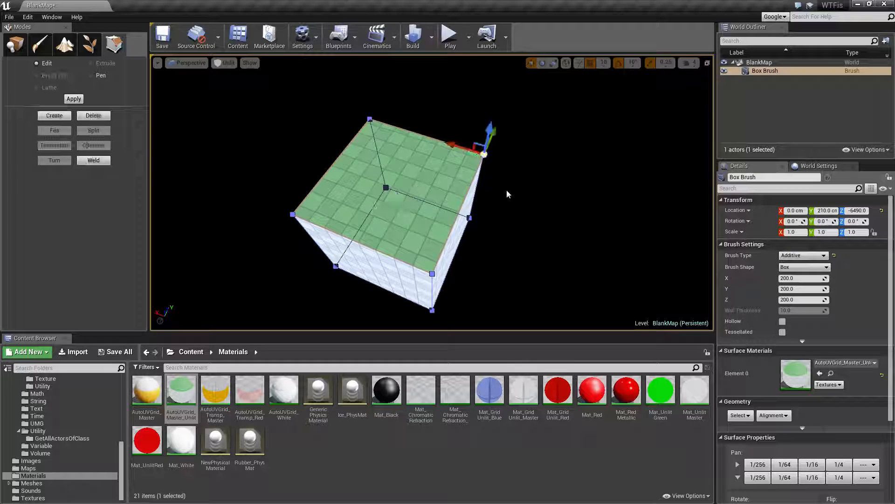
left_click(433, 274, "ctrl")
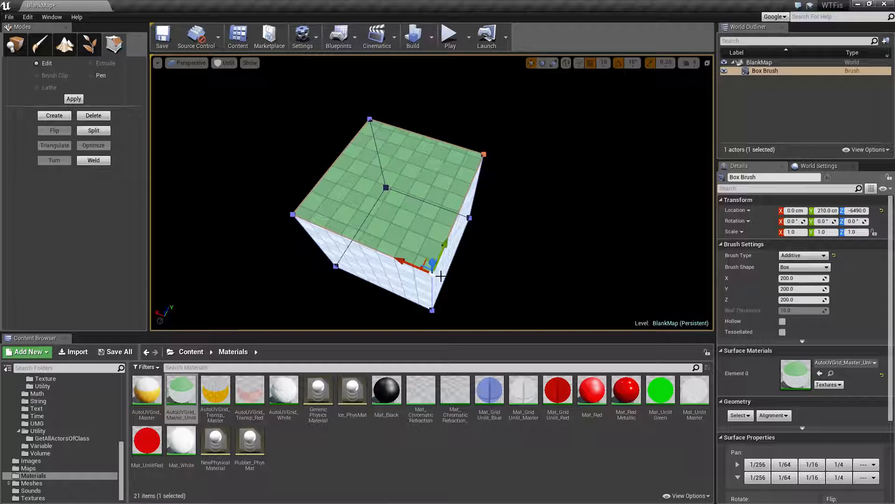
left_click(488, 162)
left_click(434, 273)
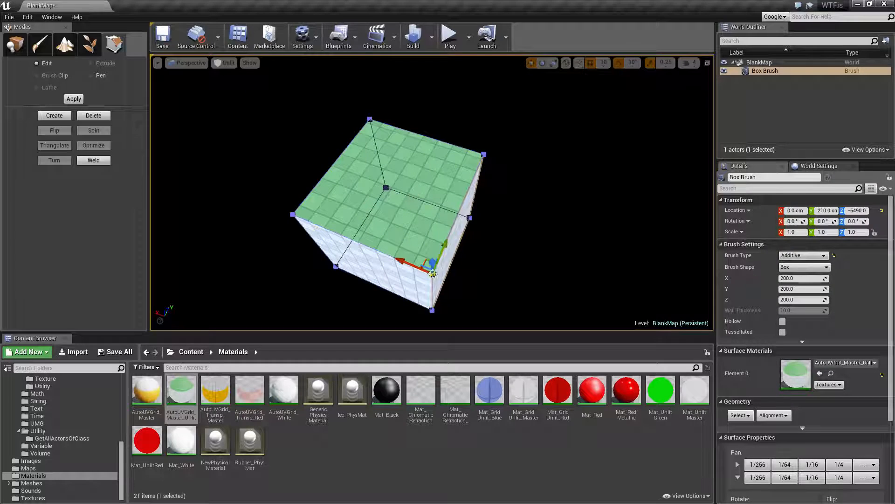
left_click(484, 154, "ctrl")
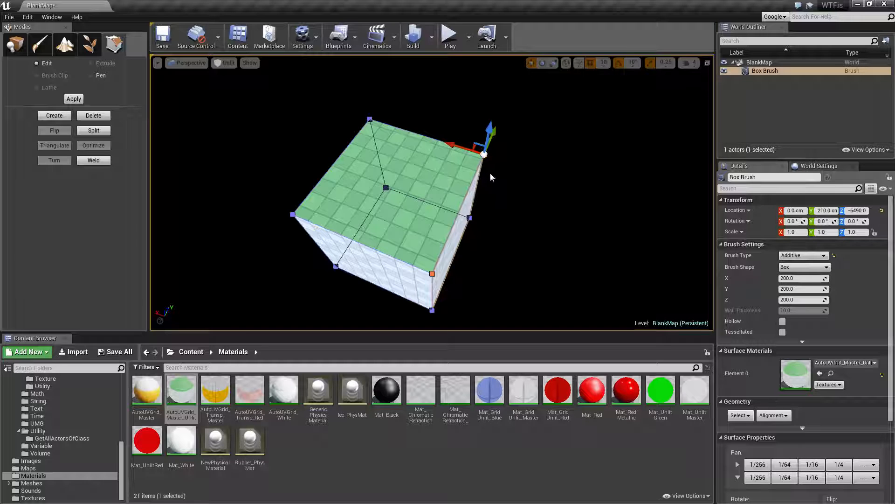
left_click(100, 133)
mouse_move(448, 256)
right_mouse_down()
mouse_move(410, 285)
mouse_move(441, 224)
mouse_move(497, 215)
right_mouse_up()
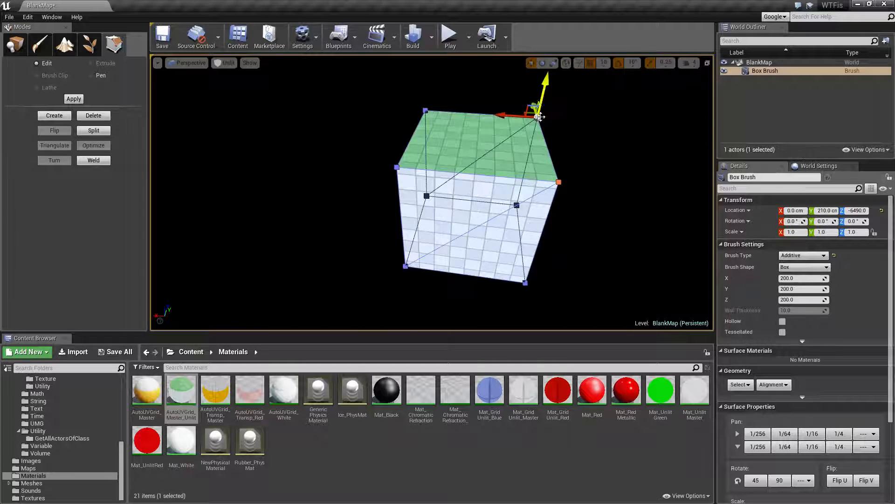
mouse_move(563, 158)
right_mouse_down()
mouse_move(529, 126)
mouse_move(513, 140)
mouse_move(563, 158)
right_mouse_up()
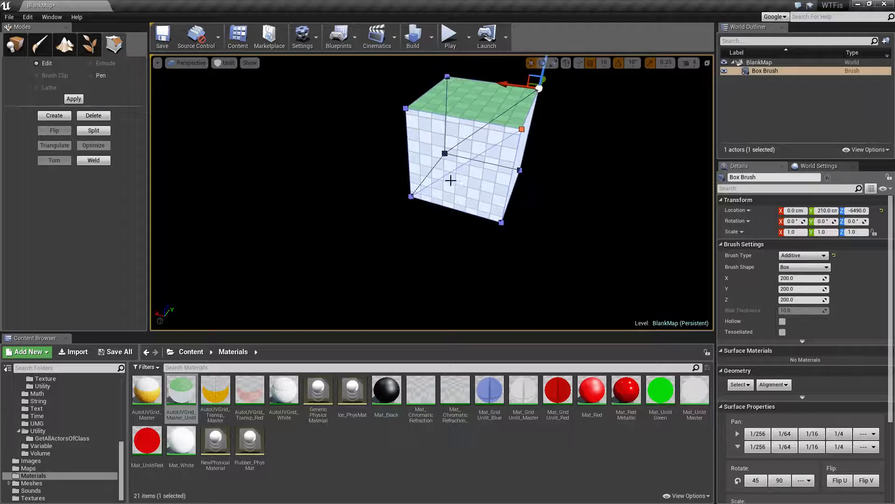
Select the two triangles of the split side face in turn to examine how the face was divided.
left_click(411, 138)
left_click(481, 189)
left_click(463, 158)
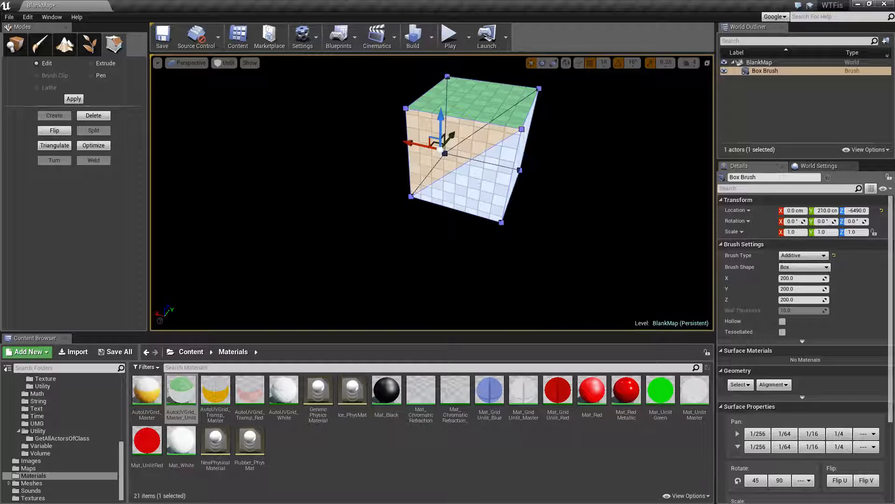
left_click(488, 179)
left_click(461, 157)
left_click(500, 184)
mouse_move(500, 183)
right_mouse_down()
mouse_move(460, 161)
mouse_move(541, 177)
mouse_move(500, 184)
right_mouse_up()
Undo the vertex-based split of the box brush and clear the selection.
key("ctrl+z")
key("ctrl+z")
key("ctrl+z")
key("ctrl+z")
key("ctrl+z")
key("ctrl+z")
key("ctrl+z")
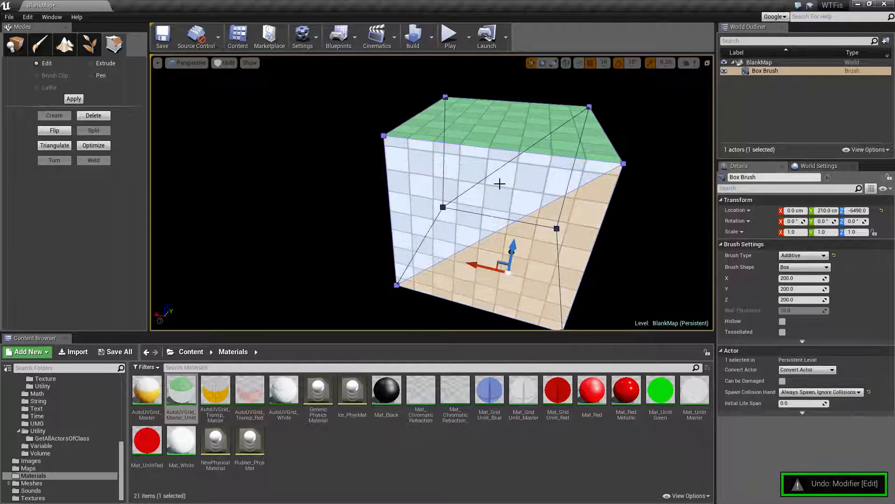
key("ctrl+z")
right_click_drag(500, 184, 522, 196)
left_click(522, 197)
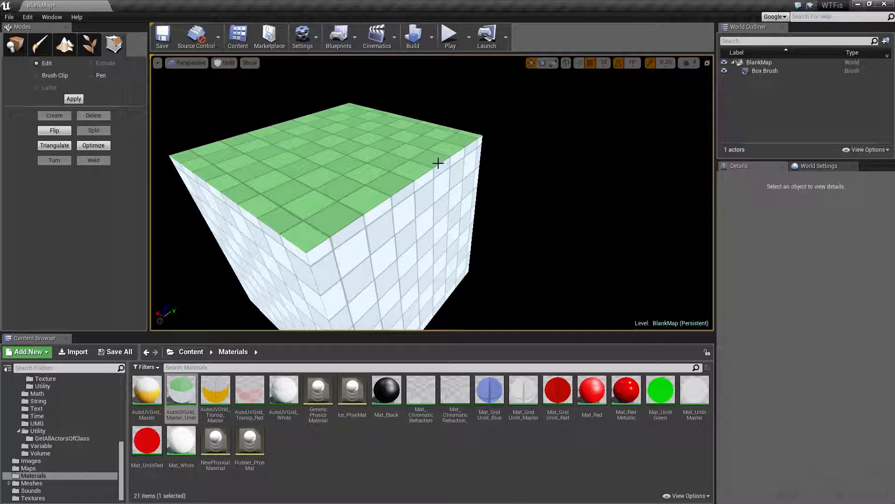
Select one top edge of the box brush, split the brush across that edge, and clear the selection.
left_click(438, 163)
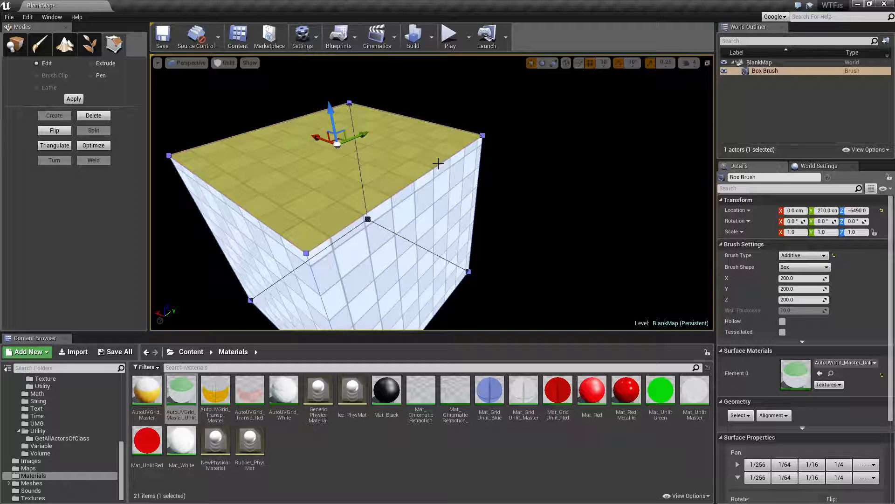
left_click(438, 164)
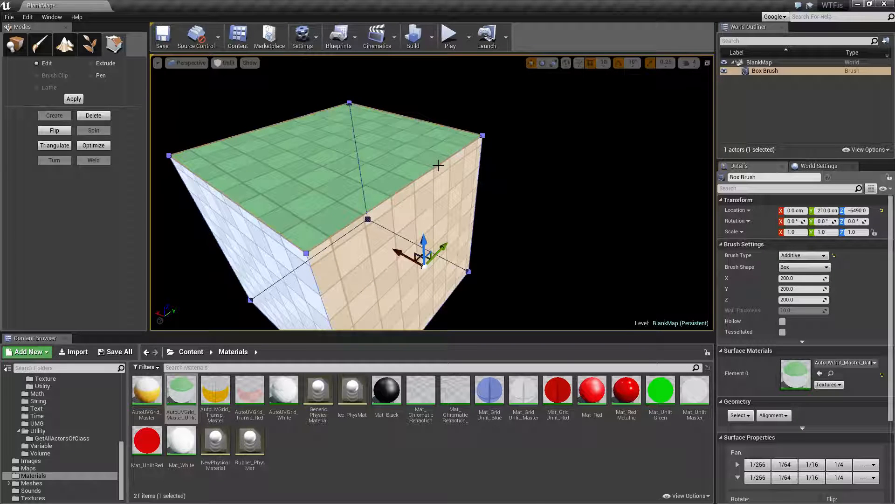
left_click(436, 165)
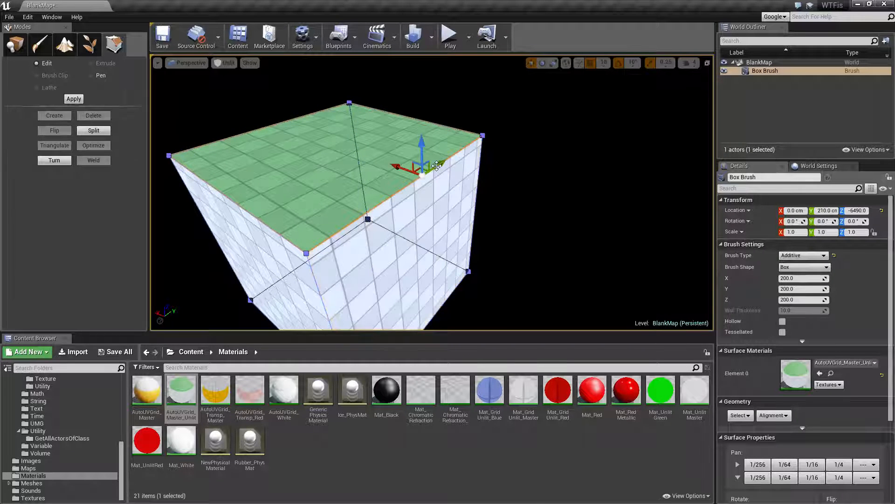
left_click(95, 132)
left_click_drag(490, 233, 467, 187, "alt")
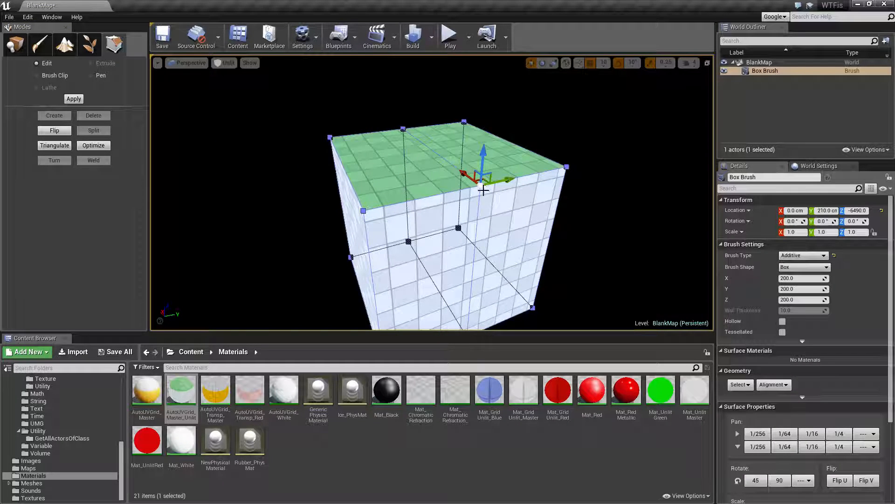
mouse_move(474, 181)
left_mouse_down("alt")
mouse_move(527, 187)
mouse_move(506, 228)
left_mouse_up("alt")
key("Escape")
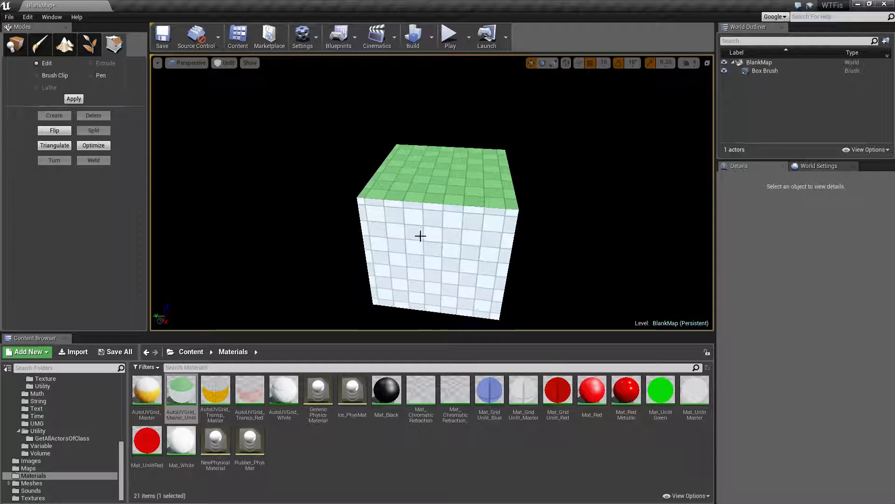
Select the divided halves of the side and top surfaces in turn to examine the edge split.
left_click(470, 221)
left_click(470, 221)
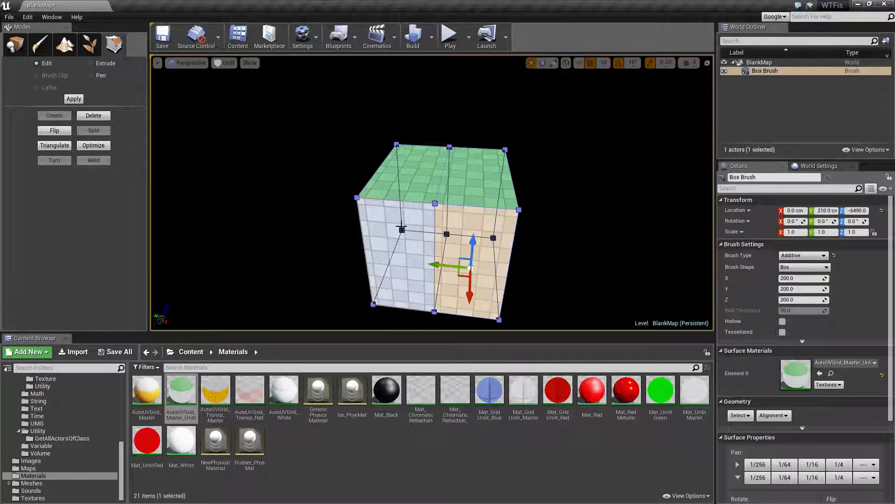
left_click(401, 228)
left_click(424, 172)
left_click_drag(549, 197, 531, 149, "alt")
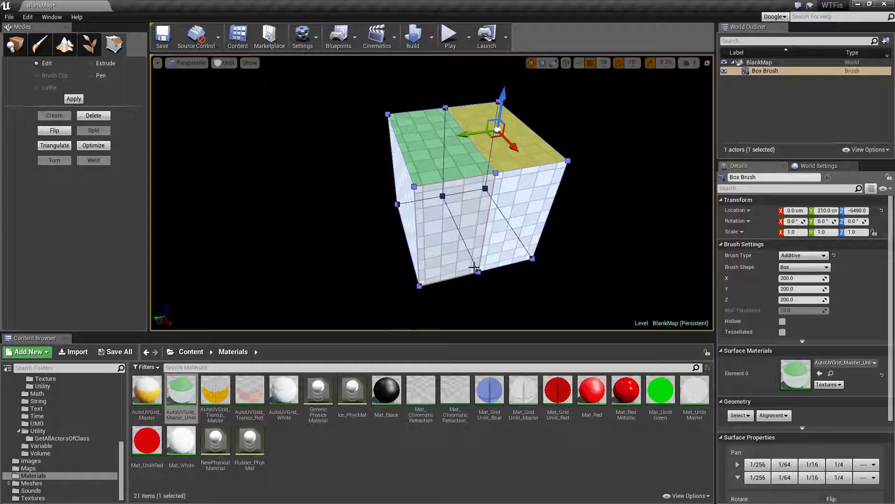
left_click(446, 157)
Split the box brush across a top edge perpendicular to the one already split.
left_click_drag(417, 169, 440, 169, "alt")
left_click(489, 176)
left_click(490, 176)
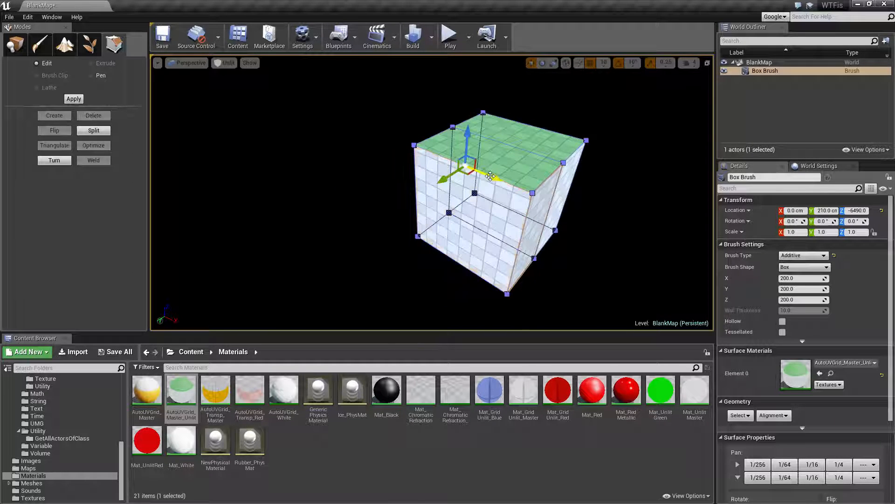
left_click(94, 131)
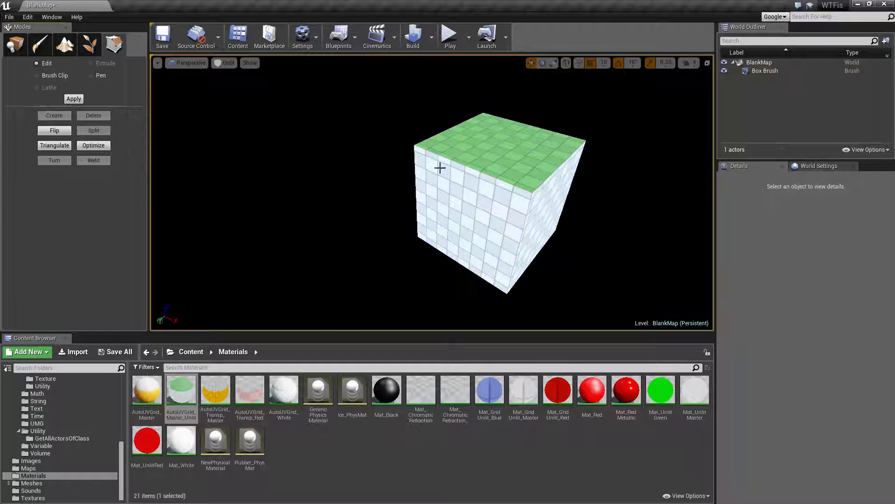
Select one quarter of the top surface and one side half to examine the second split.
left_click(498, 170)
left_click(469, 147)
scroll(468, 148, "up", 3)
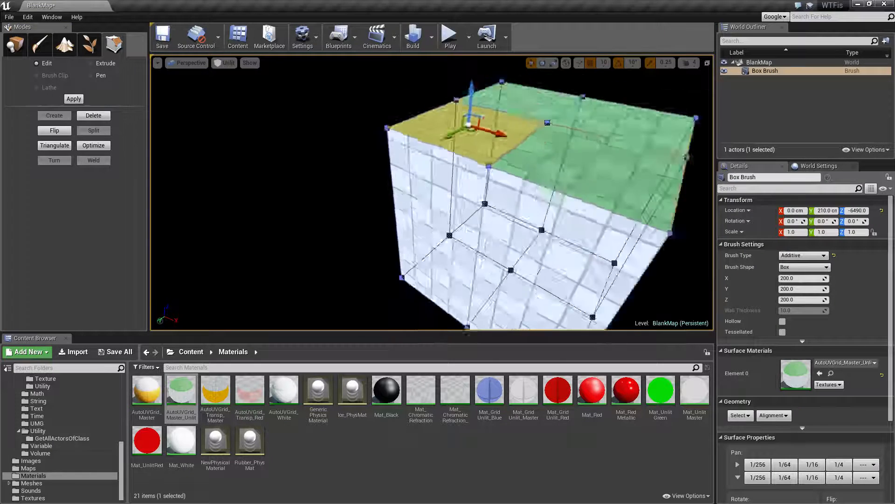
mouse_move(469, 147)
left_mouse_down("alt")
mouse_move(443, 165)
mouse_move(443, 117)
mouse_move(513, 177)
mouse_move(575, 192)
left_mouse_up("alt")
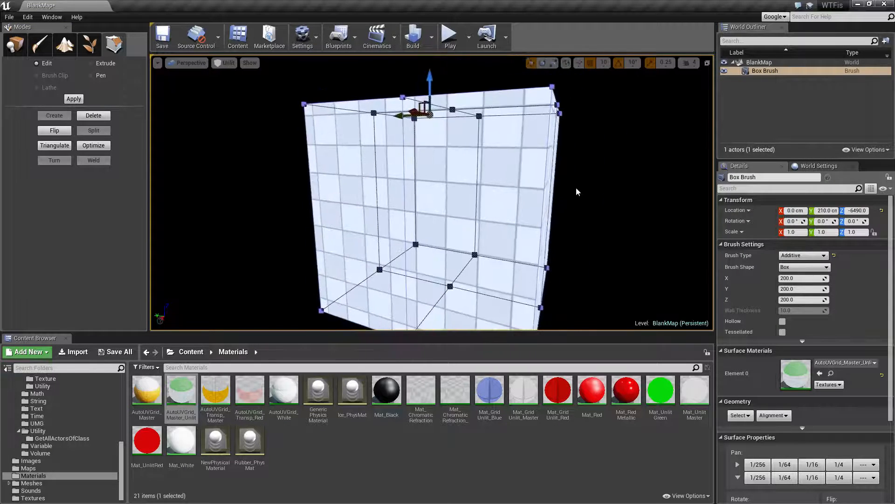
left_click(529, 203)
right_click_drag(529, 203, 576, 212)
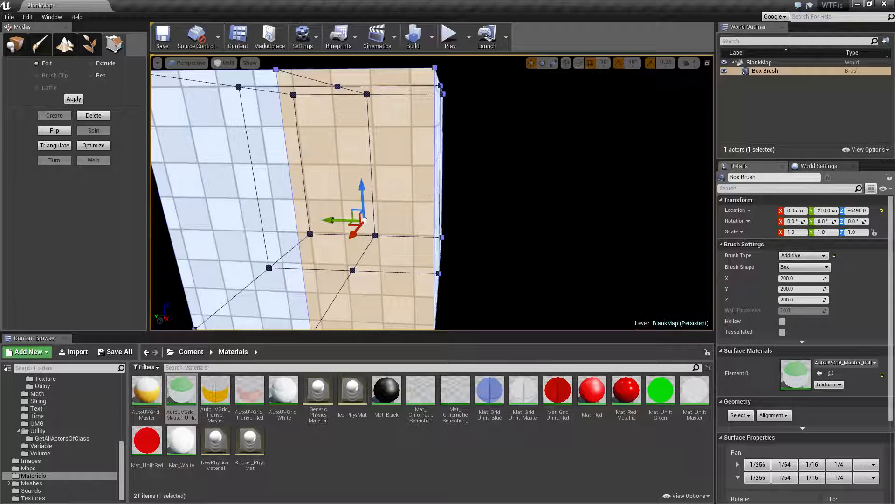
Select a vertical corner edge of the box brush and split the brush horizontally across it.
left_click(435, 194)
left_click_drag(411, 220, 471, 214, "alt")
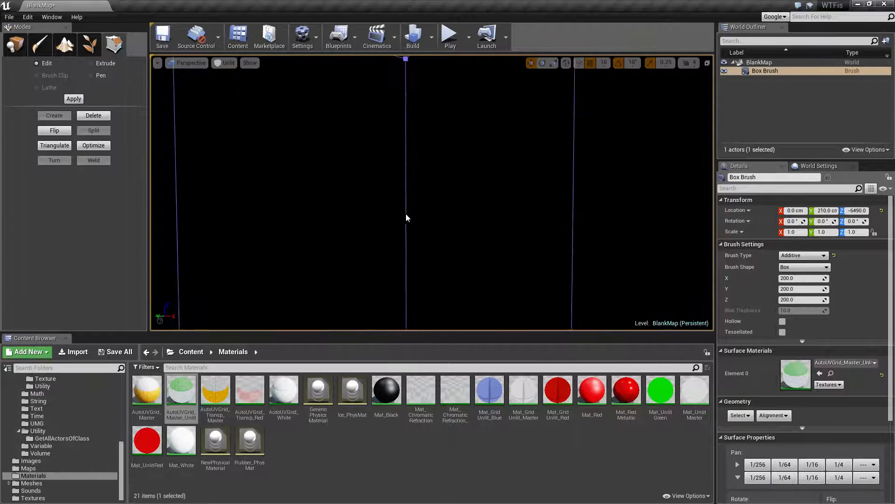
left_click(406, 211)
left_click_drag(413, 203, 366, 202, "alt")
mouse_move(366, 202)
right_mouse_down()
mouse_move(335, 186)
mouse_move(373, 173)
mouse_move(354, 201)
mouse_move(401, 196)
right_mouse_up()
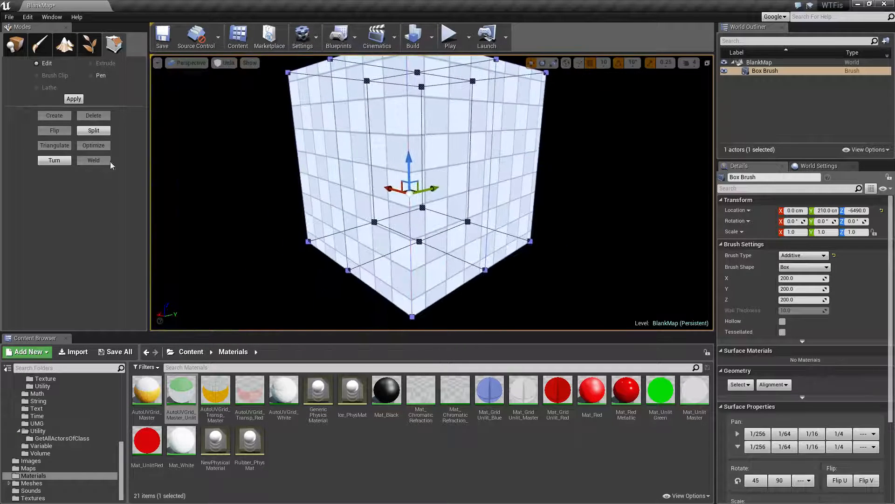
left_click(90, 132)
Select the lower side polygons beside the split corner edge to examine the new subdivisions.
left_click(224, 178)
left_click(455, 222)
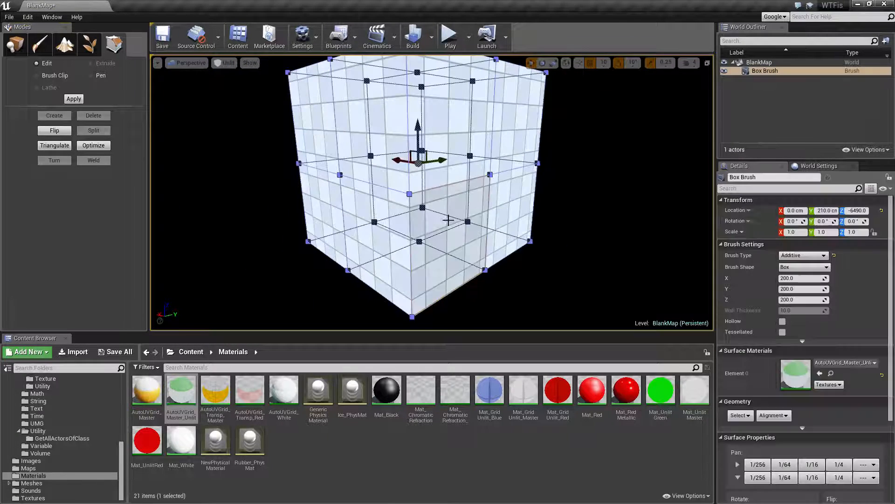
left_click(375, 212)
mouse_move(375, 212)
right_mouse_down()
mouse_move(415, 208)
mouse_move(477, 152)
mouse_move(454, 149)
mouse_move(476, 187)
mouse_move(466, 196)
right_mouse_up()
Reselect the box brush and raise one quarter polygon of its top surface along the vertical axis.
key("Escape")
key("Escape")
left_click(453, 168)
left_click(422, 166)
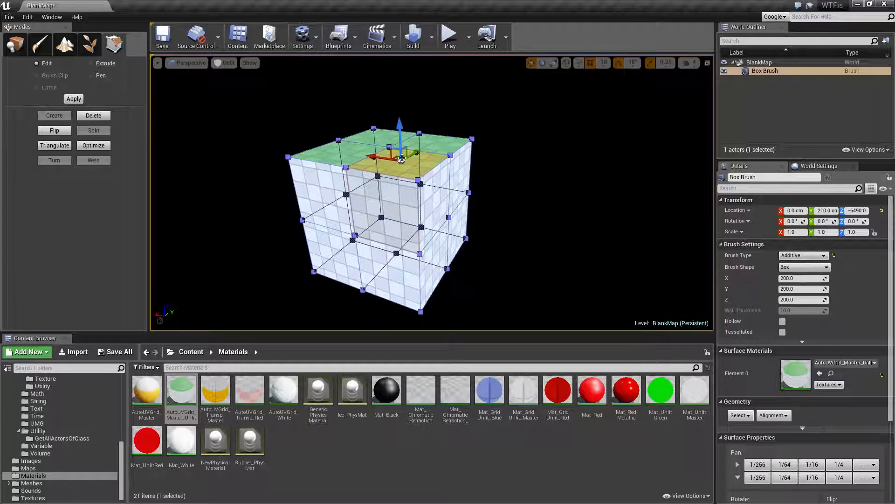
left_click_drag(399, 130, 394, 84)
mouse_move(441, 160)
right_mouse_down()
mouse_move(503, 142)
mouse_move(467, 250)
right_mouse_up()
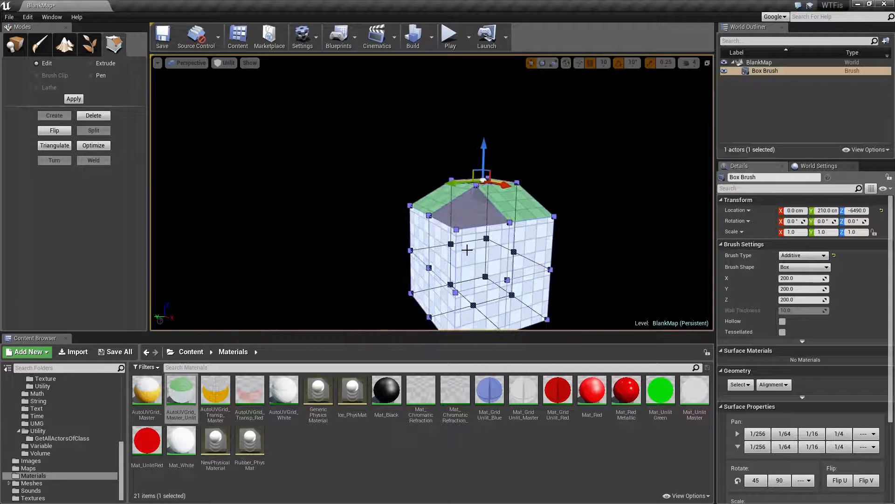
Pull an upper quarter polygon of the brush's side outward, stretching the brush, and clear the selection.
left_click(468, 249)
right_click_drag(496, 286, 508, 272)
left_click_drag(457, 262, 558, 301)
right_click_drag(604, 258, 595, 253)
key("Escape")
key("Escape")
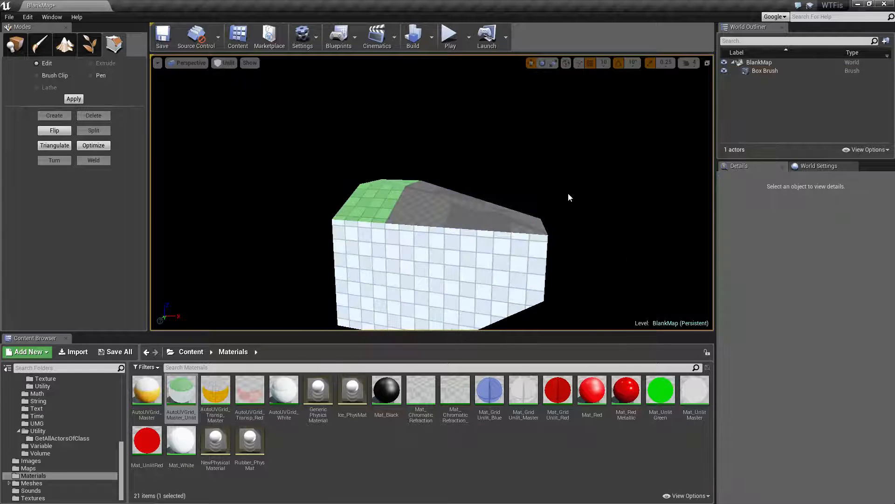
Select the pulled-out end polygon and the adjoining side polygon to examine the stretched brush.
right_click_drag(568, 198, 443, 236)
left_click(483, 221)
left_click(482, 218)
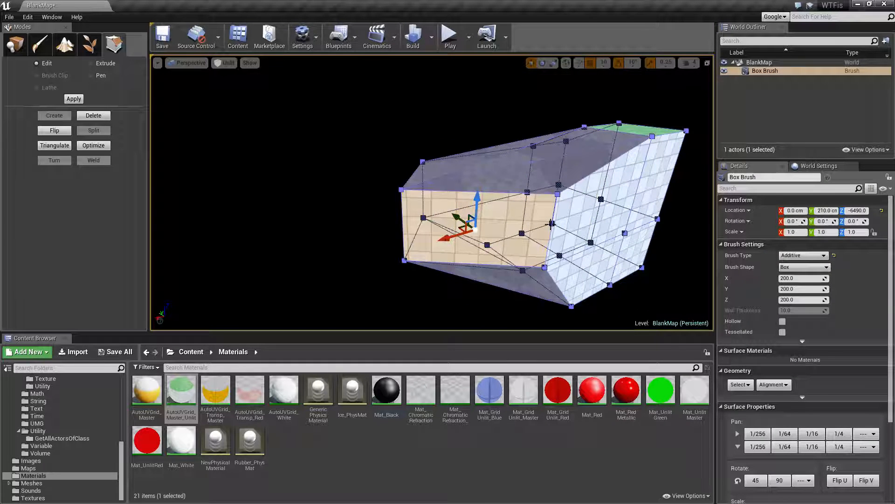
left_click(600, 234)
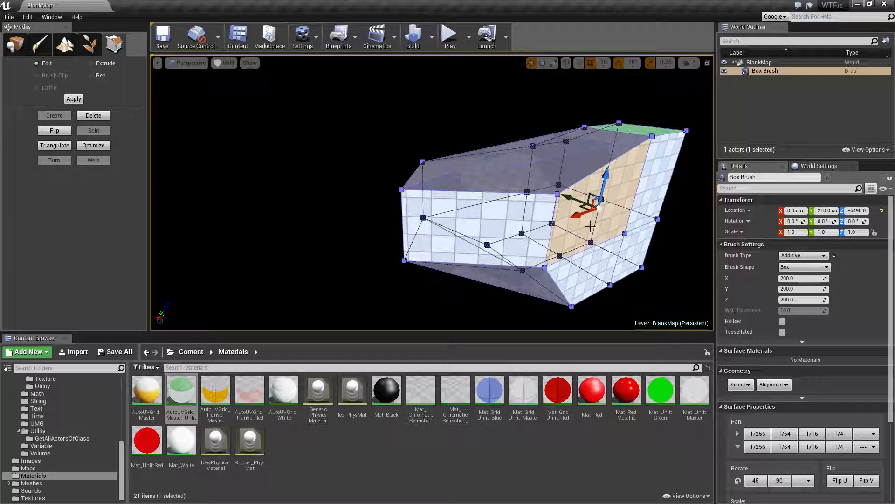
Select the vertical corner edge between the pulled-out end and the side, and move it outward along the X axis.
left_click(553, 210)
left_click(554, 211)
left_click(553, 210)
left_click(553, 211)
right_click_drag(554, 211, 674, 201)
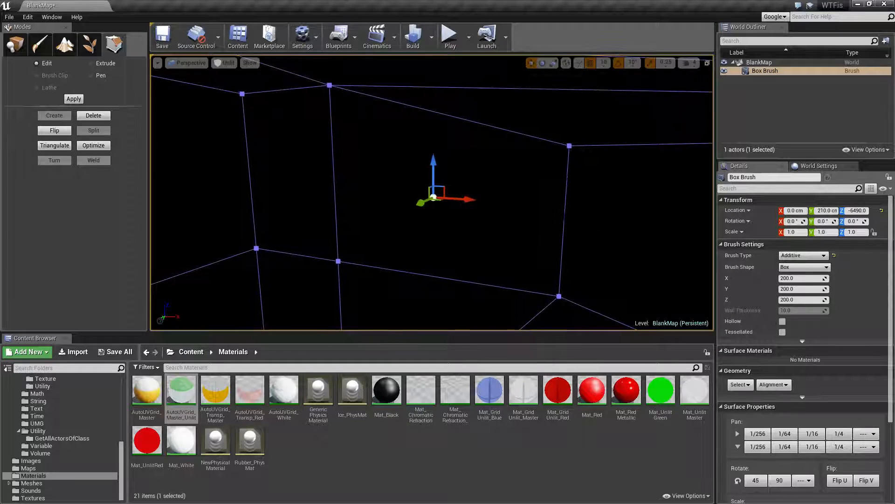
left_click(565, 213)
right_click_drag(538, 193, 396, 196)
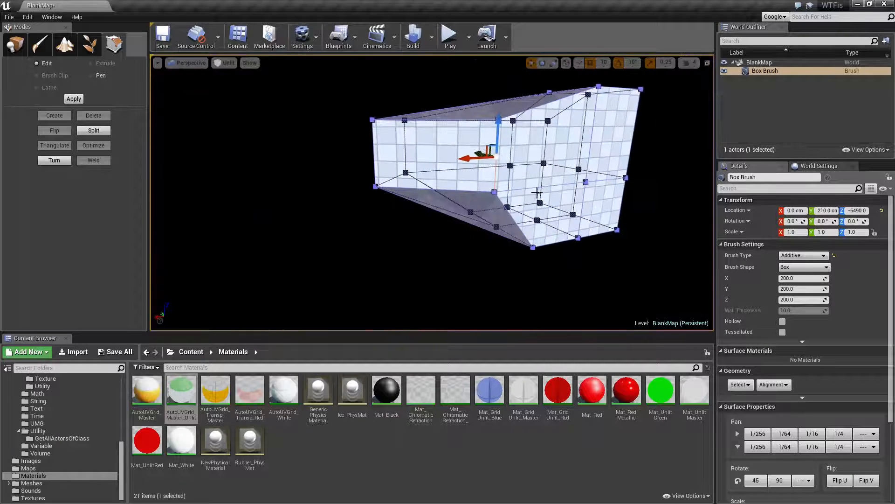
left_click_drag(467, 157, 377, 160)
mouse_move(463, 190)
right_mouse_down()
mouse_move(448, 163)
mouse_move(451, 214)
right_mouse_up()
left_click_drag(409, 156, 386, 157)
left_click(458, 223)
mouse_move(458, 223)
right_mouse_down()
mouse_move(536, 215)
mouse_move(463, 229)
right_mouse_up()
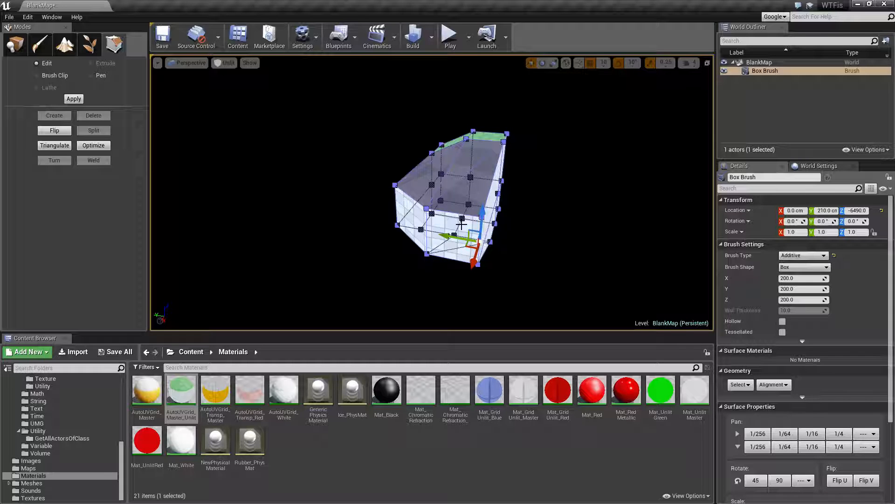
Clear the brush selection and examine the reshaped brush from several sides.
left_click(550, 247)
mouse_move(550, 247)
right_mouse_down()
mouse_move(662, 247)
mouse_move(442, 256)
mouse_move(372, 222)
right_mouse_up()
left_click(441, 256)
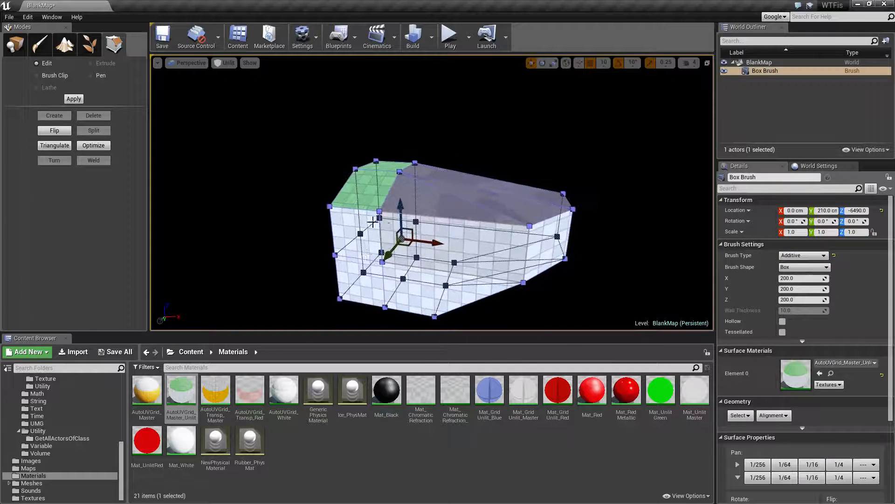
key("Escape")
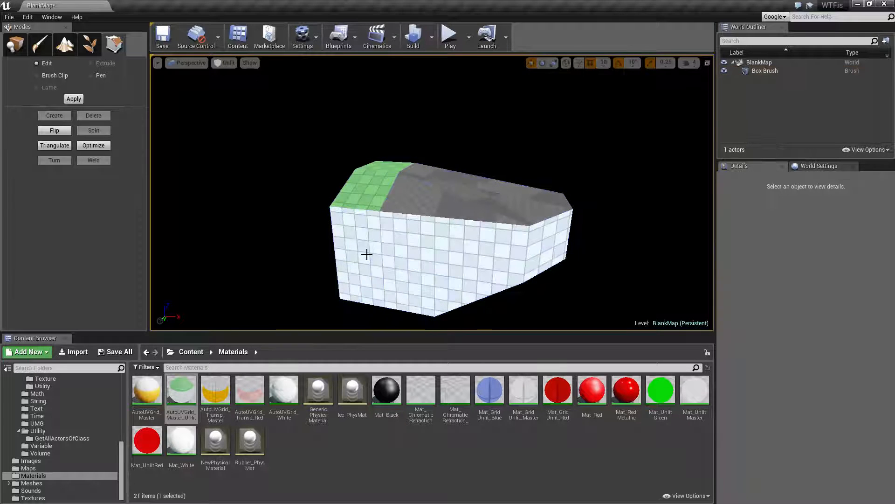
right_click_drag(465, 278, 293, 278)
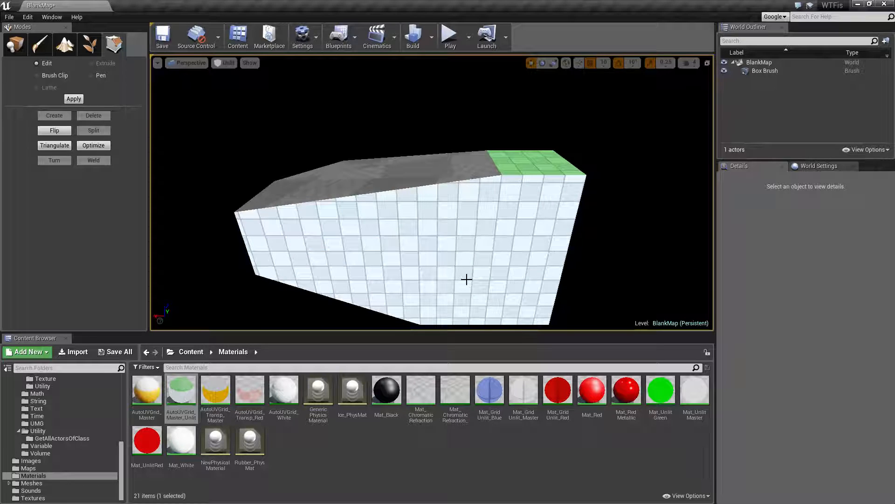
Select the reshaped box brush and delete it from the level.
left_click(460, 198)
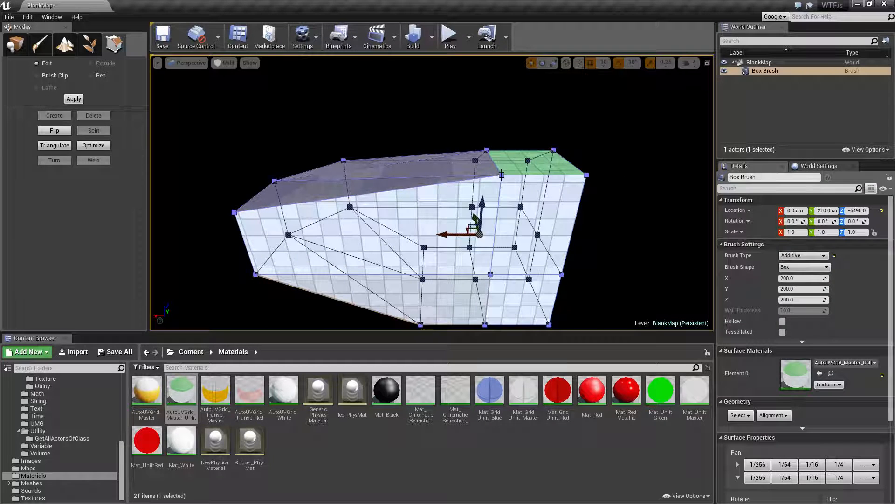
left_click(500, 174)
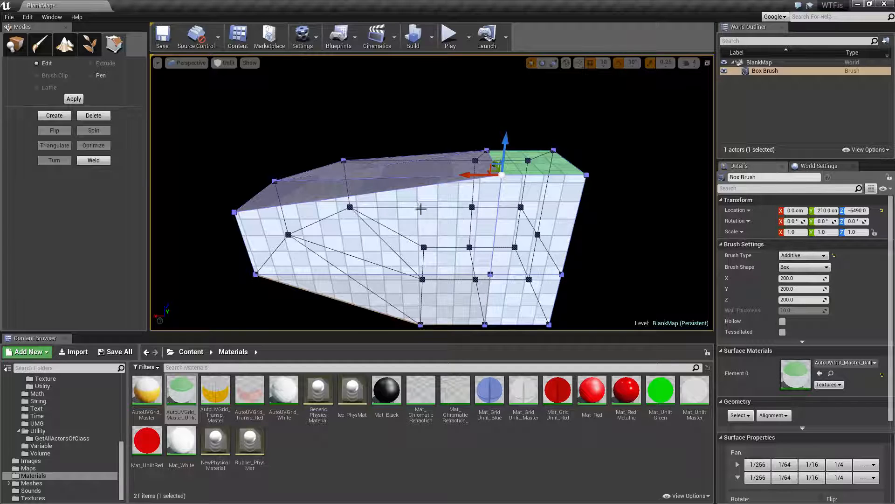
left_click(326, 136)
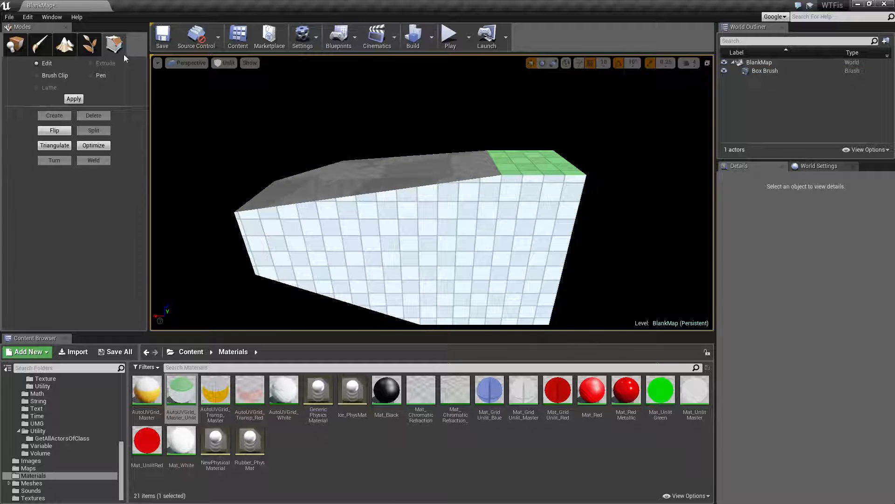
left_click(383, 208)
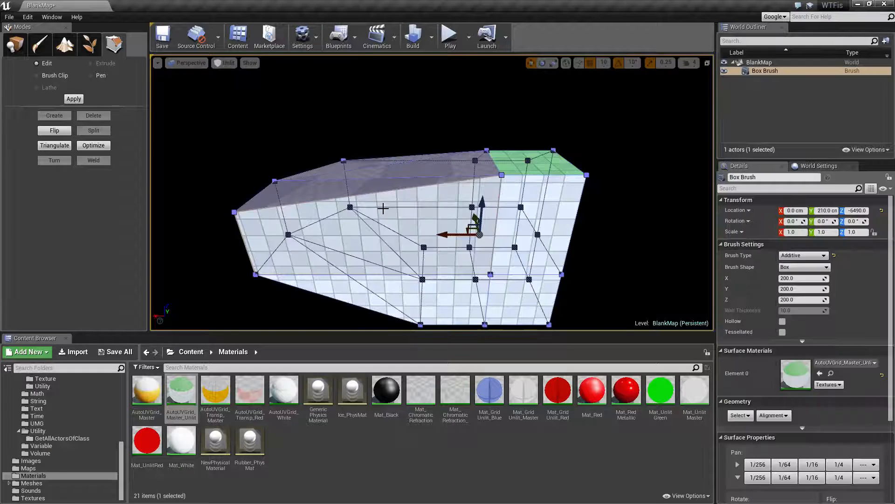
key("Delete")
Place a new additive Box BSP brush in the empty level and switch to Geometry Editing mode.
left_click(15, 44)
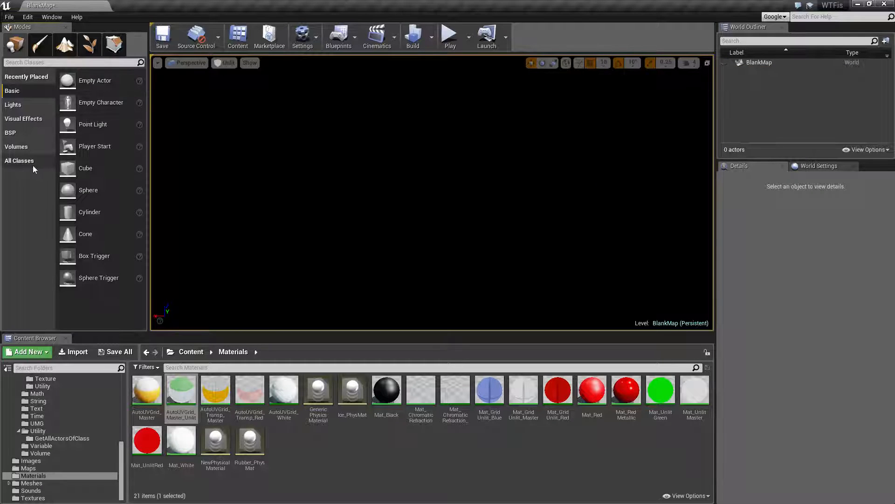
left_click(23, 134)
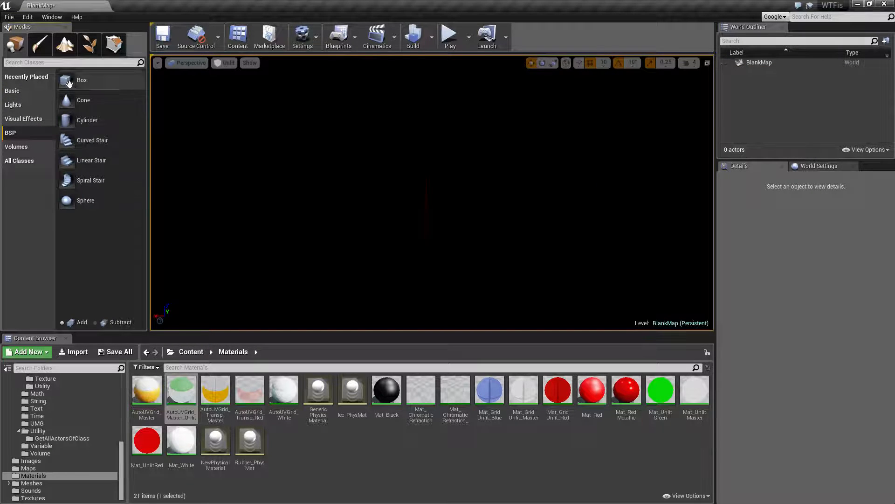
mouse_move(69, 84)
left_mouse_down()
mouse_move(393, 236)
mouse_move(392, 224)
left_mouse_up()
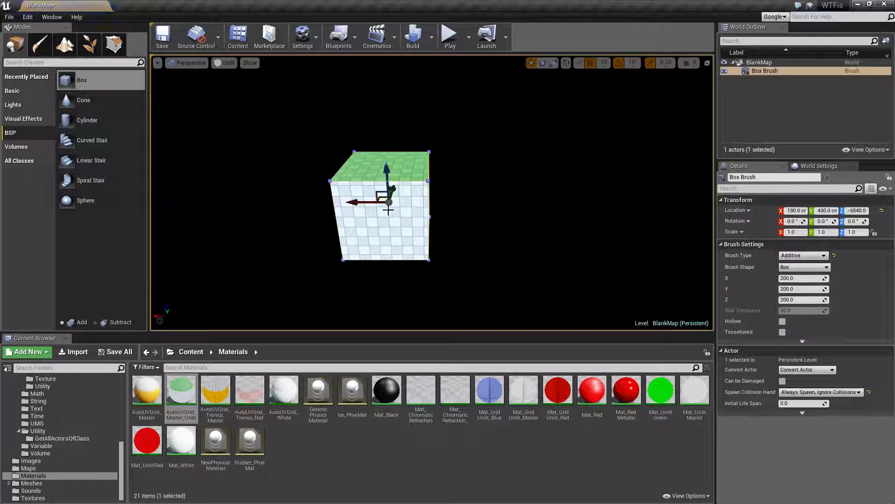
left_click(114, 44)
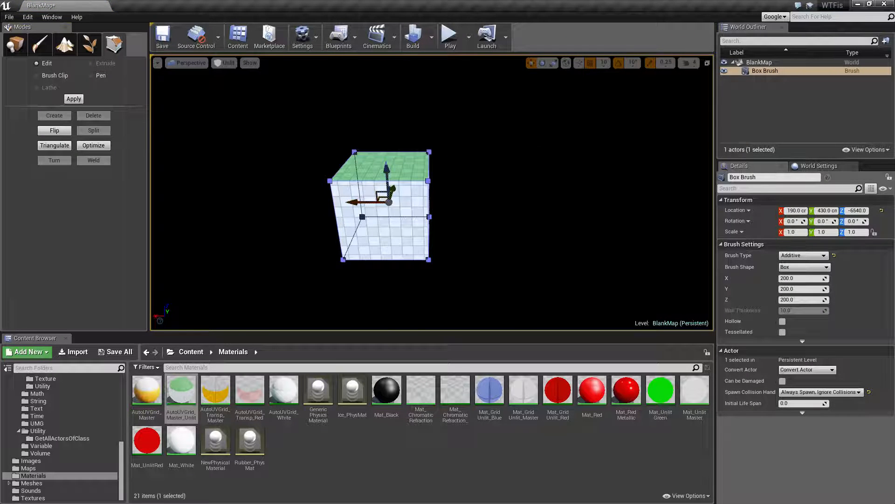
mouse_move(417, 194)
right_mouse_down()
mouse_move(396, 185)
mouse_move(410, 191)
right_mouse_up()
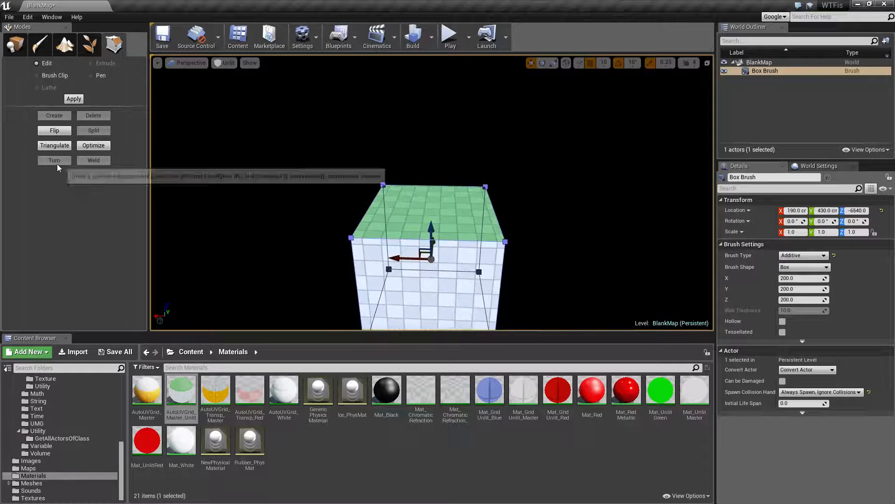
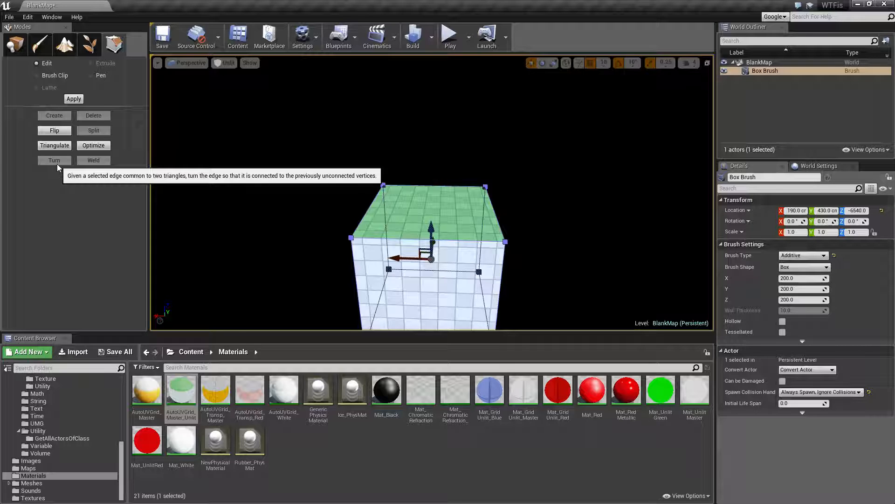
Clear the brush selection and examine the new box's top face from above.
mouse_move(583, 239)
right_mouse_down()
mouse_move(583, 219)
mouse_move(584, 240)
right_mouse_up()
key("w")
key("s")
key("w")
key("s")
left_click(588, 232)
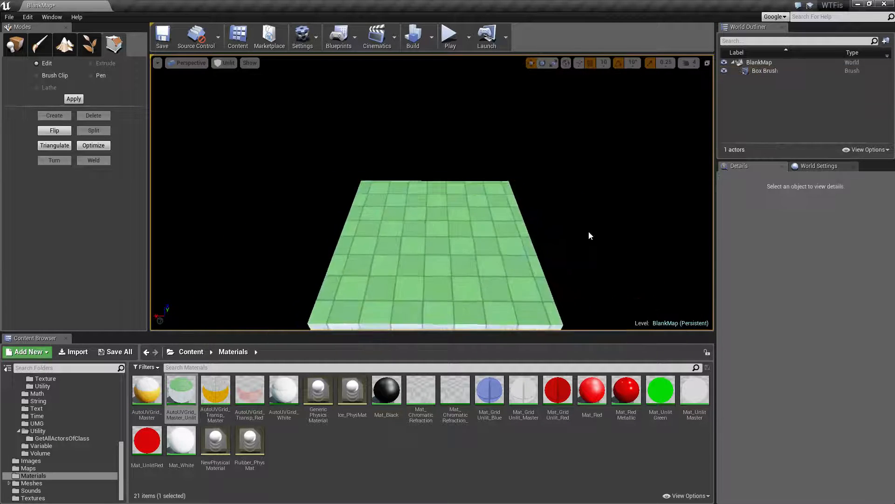
mouse_move(461, 256)
right_mouse_down()
mouse_move(494, 275)
mouse_move(494, 261)
mouse_move(494, 298)
mouse_move(467, 262)
right_mouse_up()
key("w")
key("s")
key("w")
key("s")
Select the top polygon of the box brush and triangulate it.
mouse_move(404, 210)
right_mouse_down()
mouse_move(410, 182)
mouse_move(410, 261)
right_mouse_up()
left_click(404, 210)
key("w")
key("s")
right_click_drag(438, 208, 438, 208)
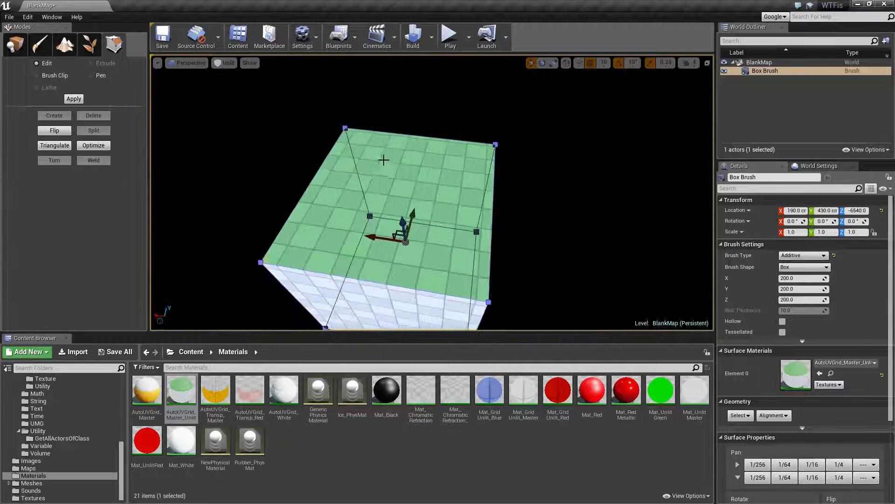
left_click(438, 208)
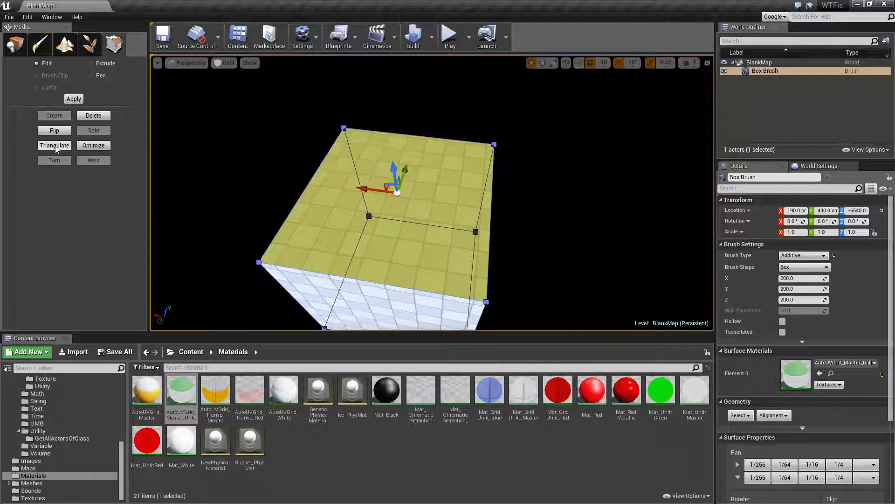
left_click(54, 145)
Select the two triangles of the top face one after the other to examine how it is divided.
left_click(536, 200)
left_click(373, 203)
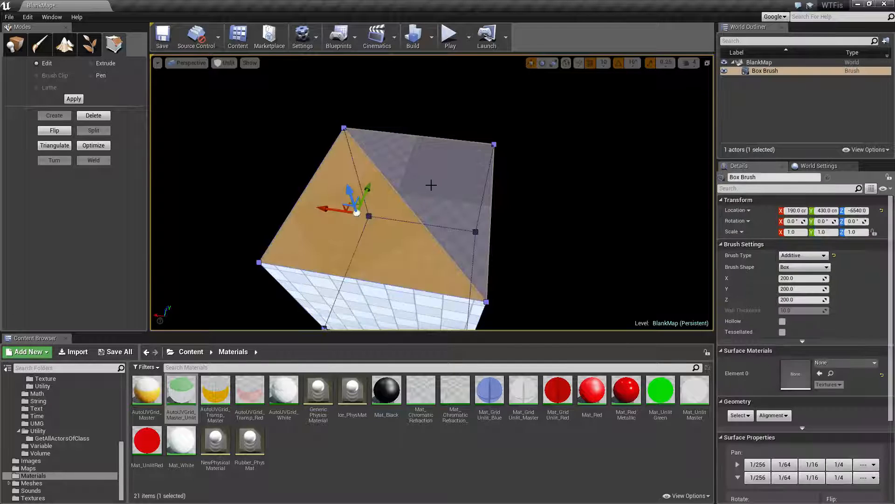
left_click(426, 186)
left_click(374, 202)
left_click(426, 184)
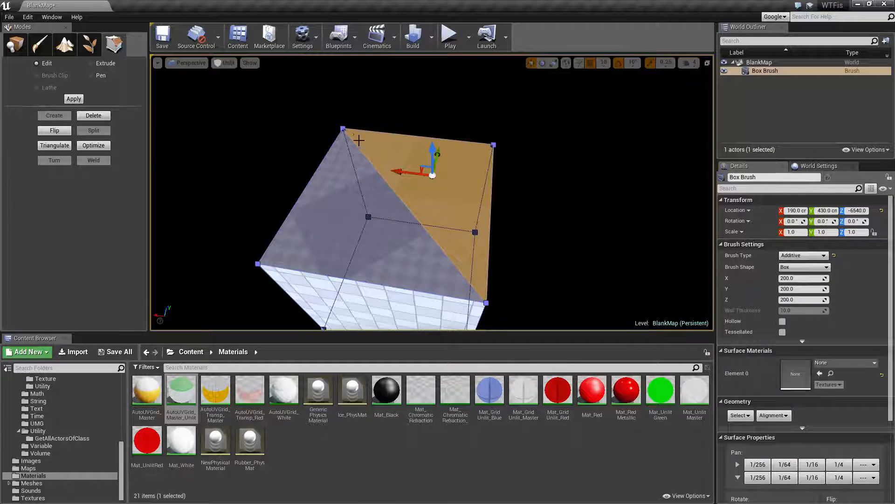
Select the diagonal edge shared by the two top triangles and turn it to connect the opposite pair of corners.
left_click(389, 186)
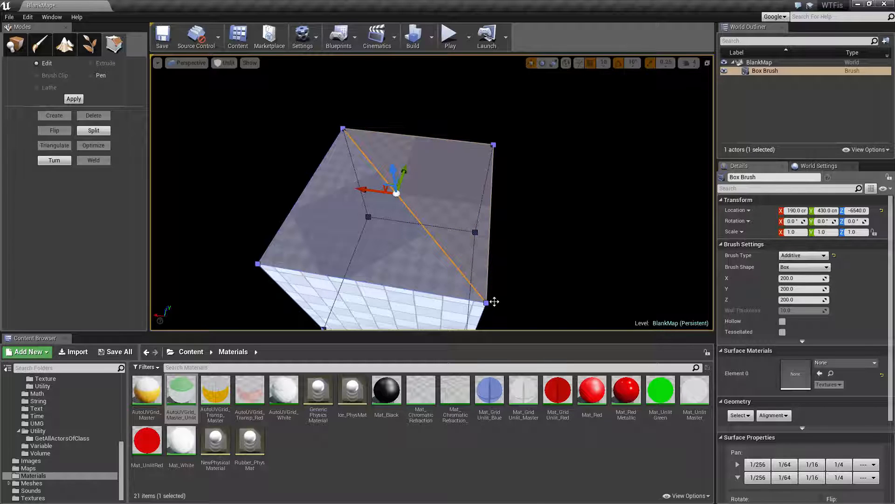
key("a")
right_click_drag(476, 251, 522, 243)
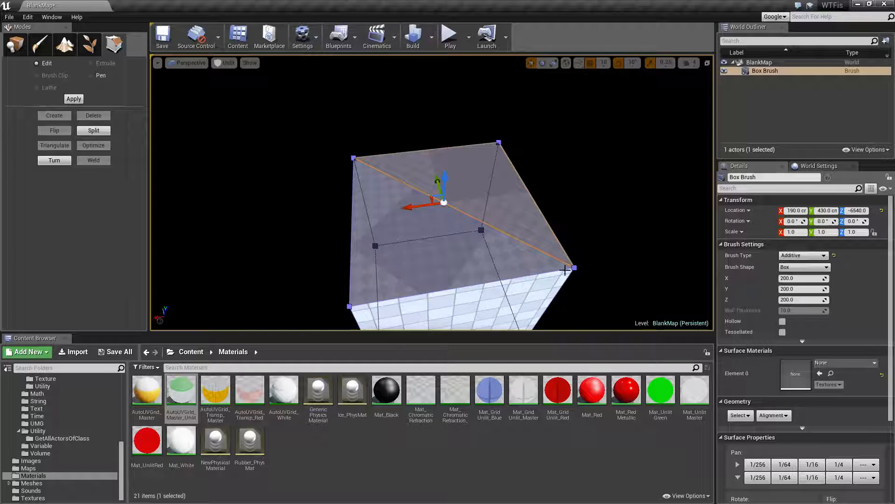
right_click_drag(536, 293, 565, 293)
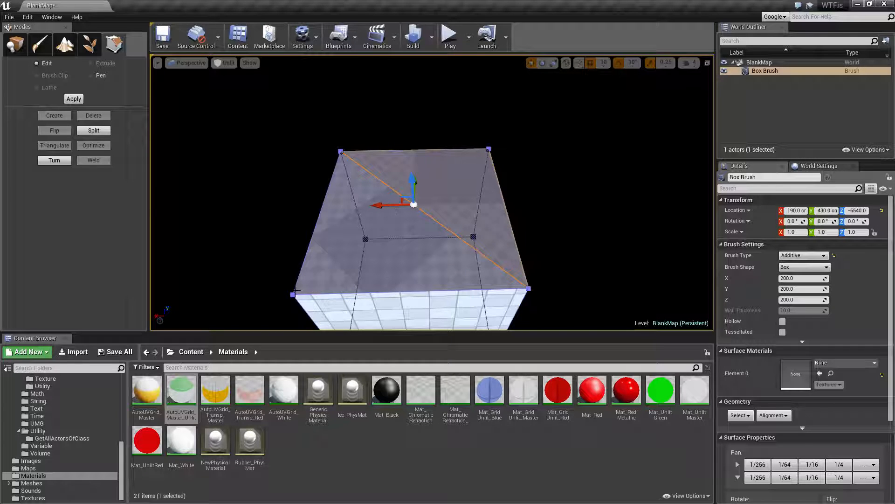
left_click(51, 161)
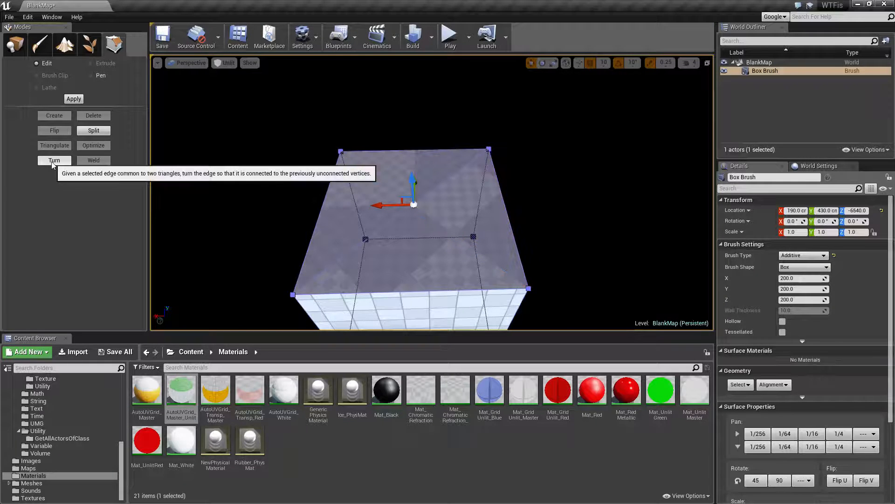
Turn the top face's diagonal edge back to its original corners and select the triangles on both sides of it.
left_click(386, 225)
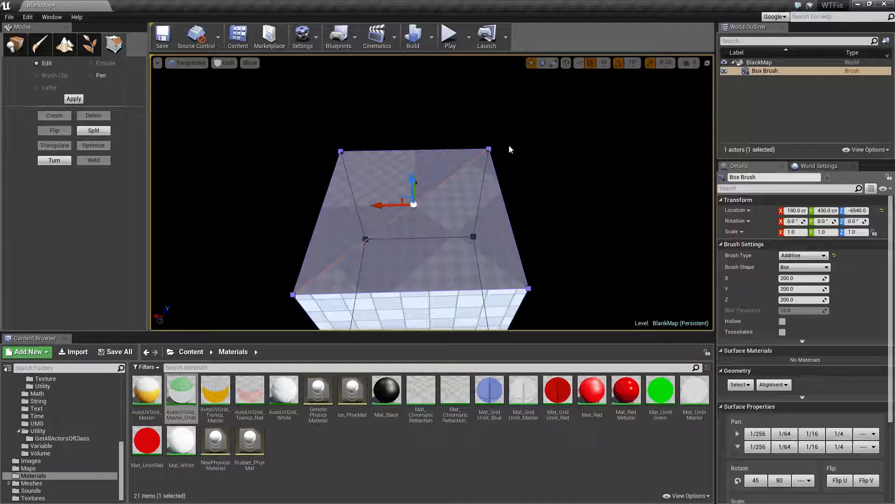
left_click(57, 163)
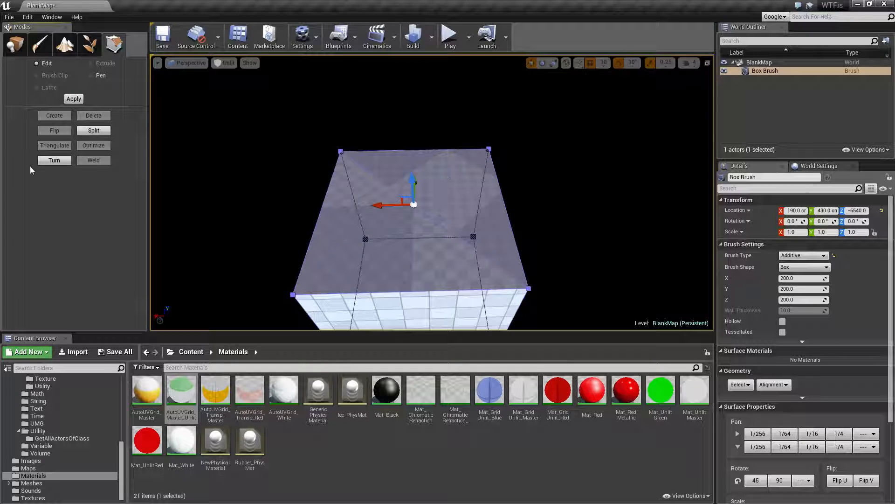
left_click(439, 207)
left_click(412, 234)
left_click(417, 238)
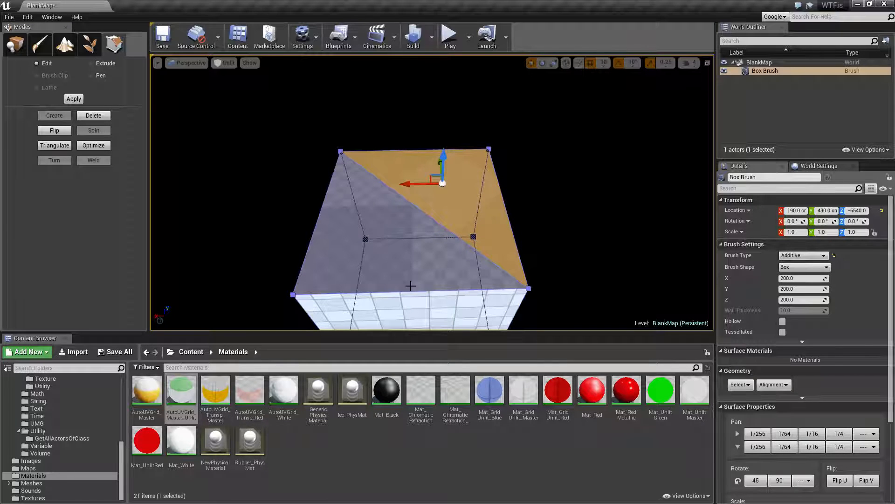
left_click(444, 243)
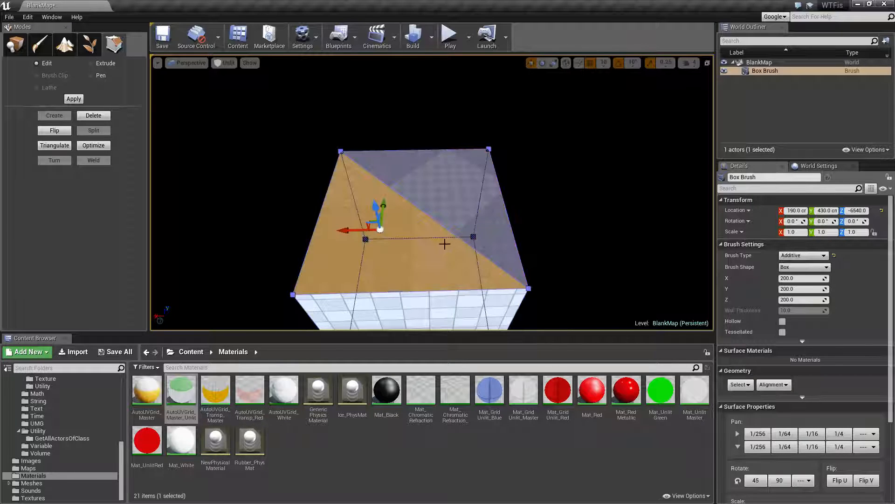
Select all surfaces of the box brush and apply the AutoUVGrid_Master_Unlit material to them.
left_click(455, 207)
left_click(482, 213)
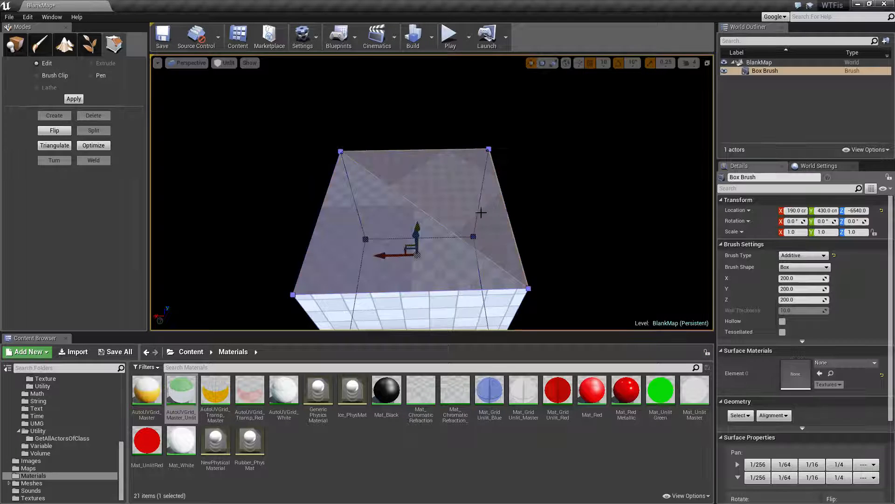
left_click(459, 205)
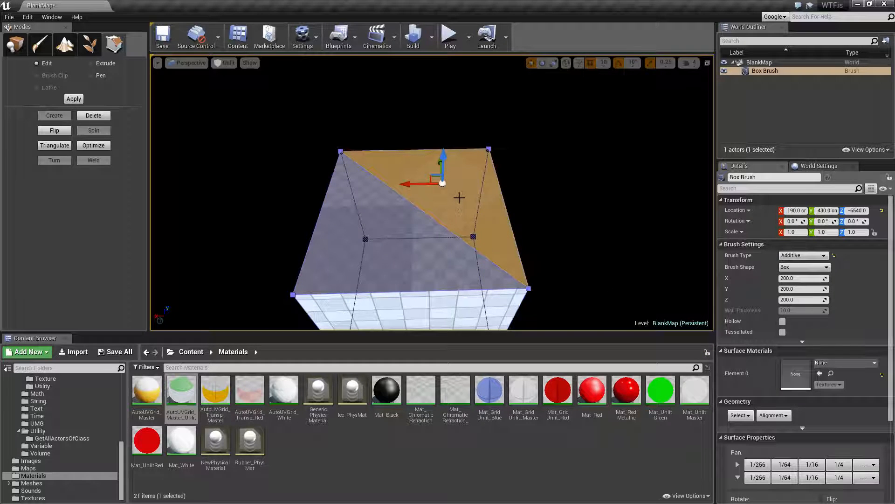
left_click(740, 414)
left_click(742, 375)
left_click(801, 360)
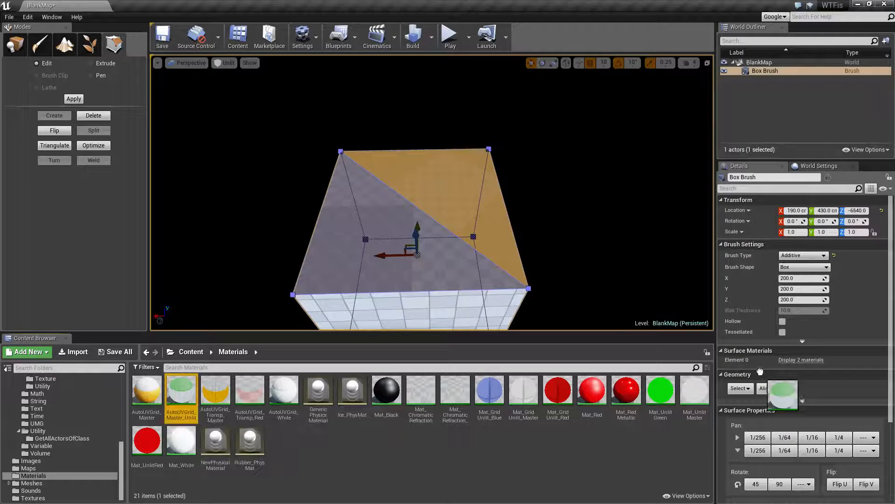
mouse_move(181, 394)
left_mouse_down()
mouse_move(806, 390)
mouse_move(801, 383)
left_mouse_up()
key("Escape")
Select each textured top triangle to check the division of the face, and clear the selection.
left_click(460, 186)
left_click(459, 186)
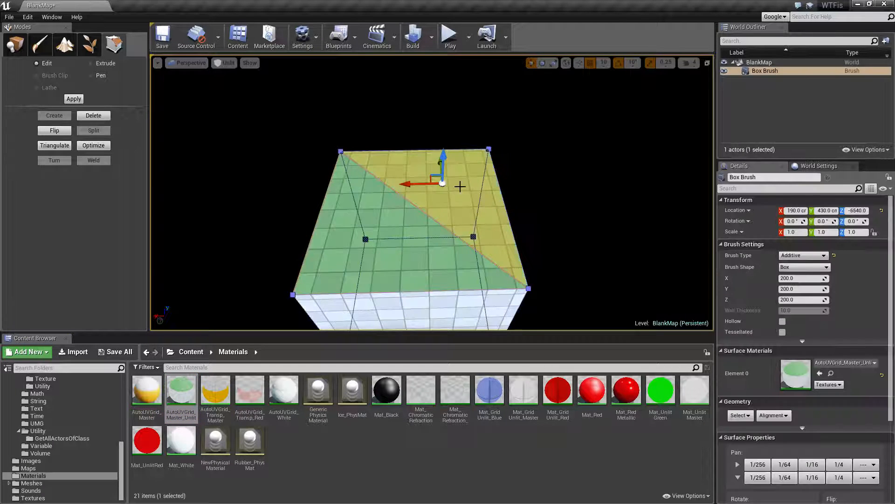
left_click(398, 249)
key("Escape")
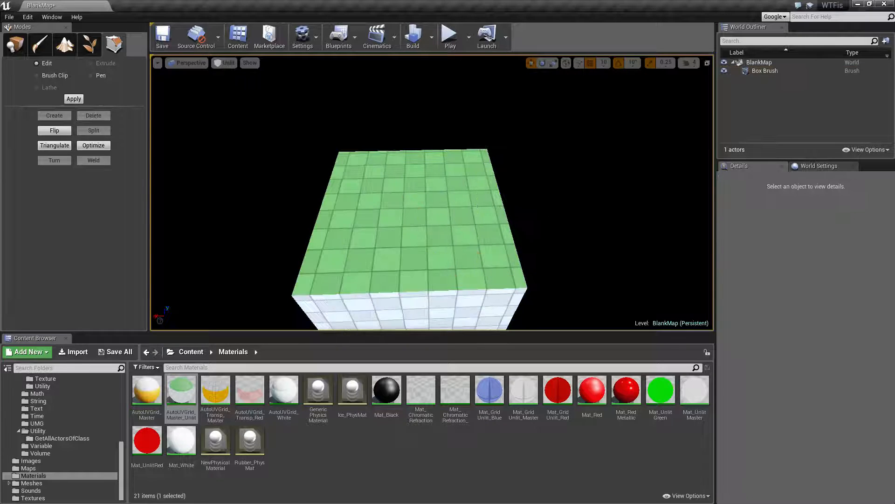
Select the textured top face's diagonal edge and turn it to run between the other two corners.
left_click(425, 224)
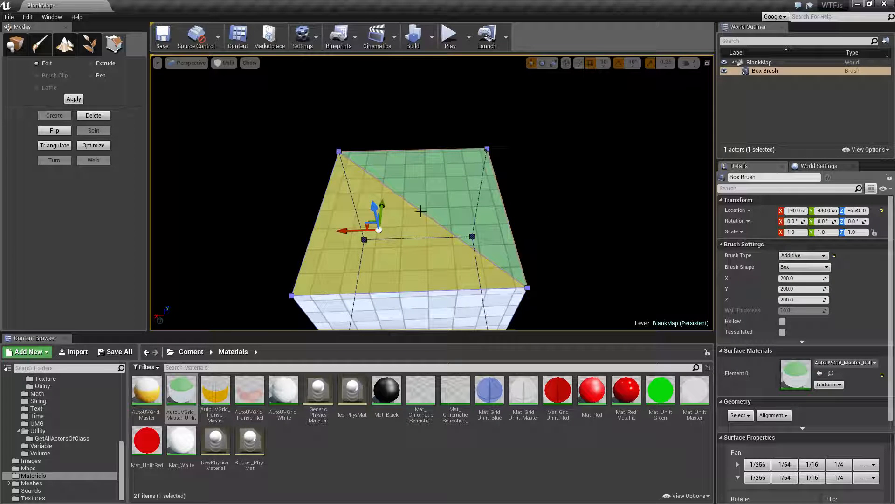
left_click(422, 210)
left_click(422, 211)
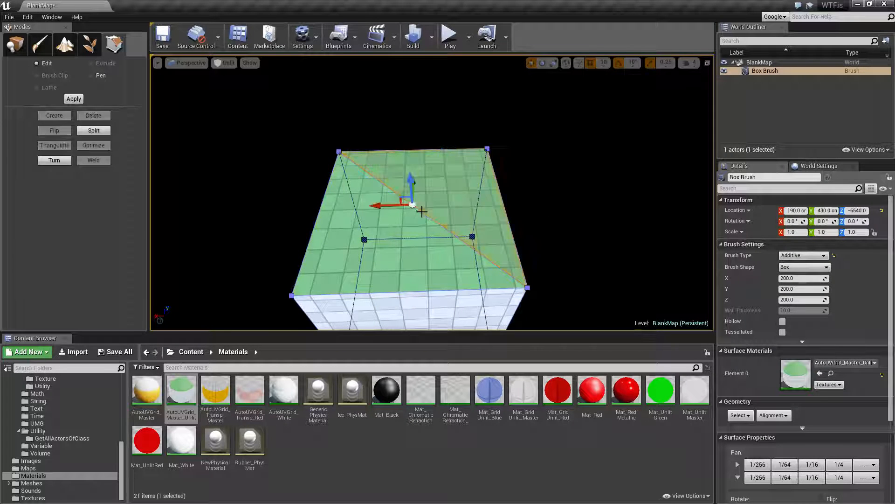
left_click(54, 160)
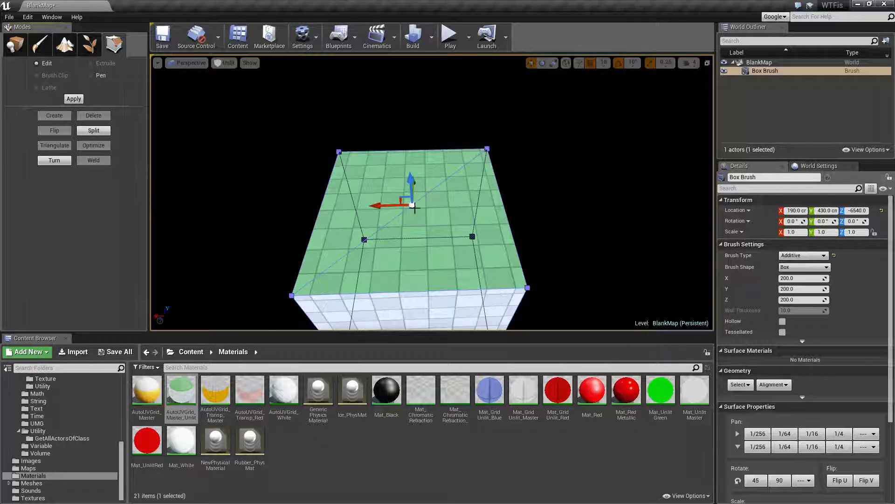
Select the triangles on either side of the turned diagonal to examine the new division, and clear the selection.
left_click(515, 218)
left_click(402, 254)
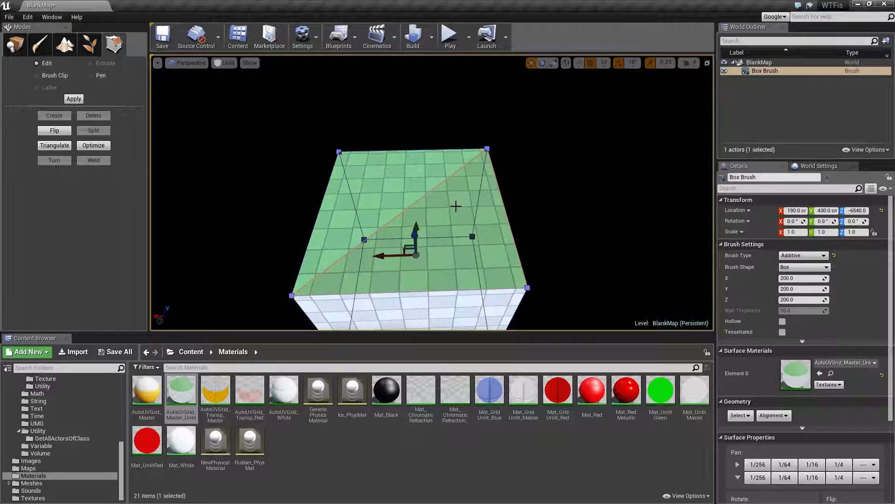
left_click(457, 205)
left_click(507, 170)
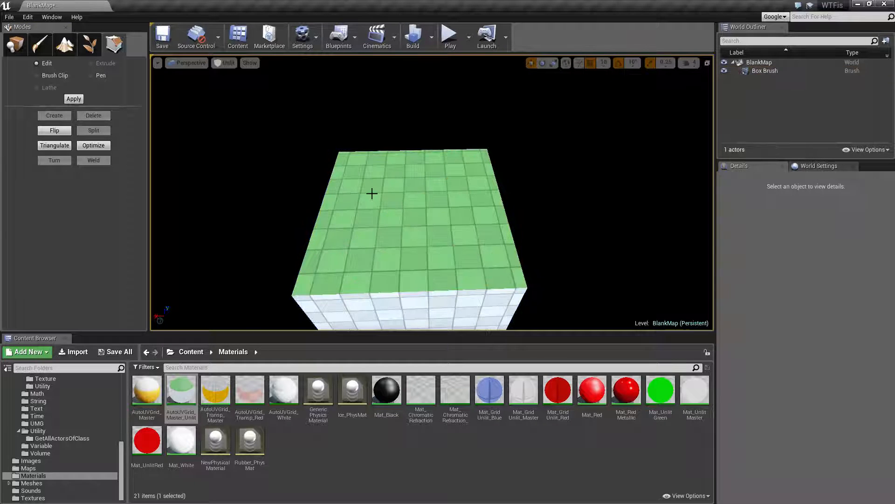
left_click(373, 195)
left_click(385, 198)
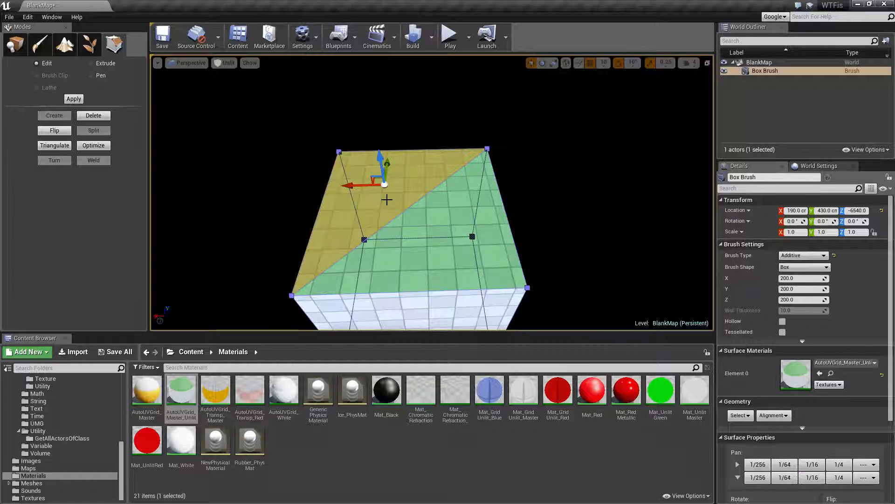
left_click(418, 201)
left_click(576, 206)
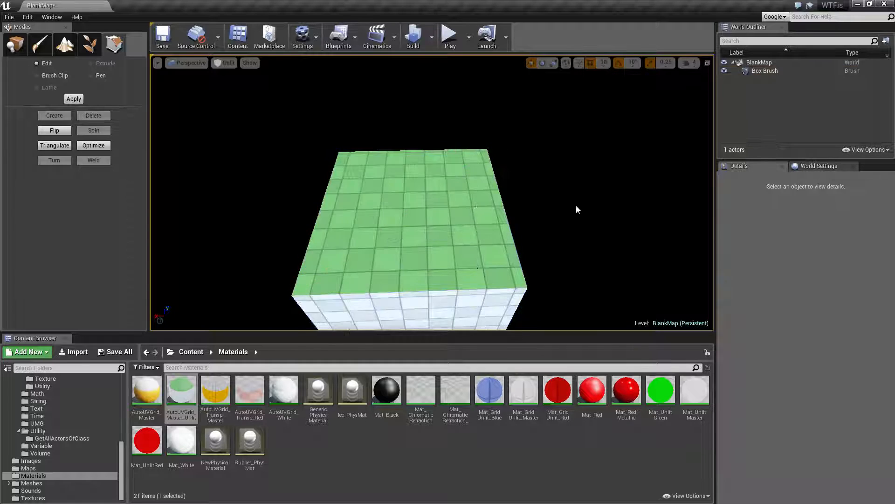
Select the top face's front triangle to check where the turned diagonal runs, and clear the selection.
left_click(385, 183)
left_click(416, 208)
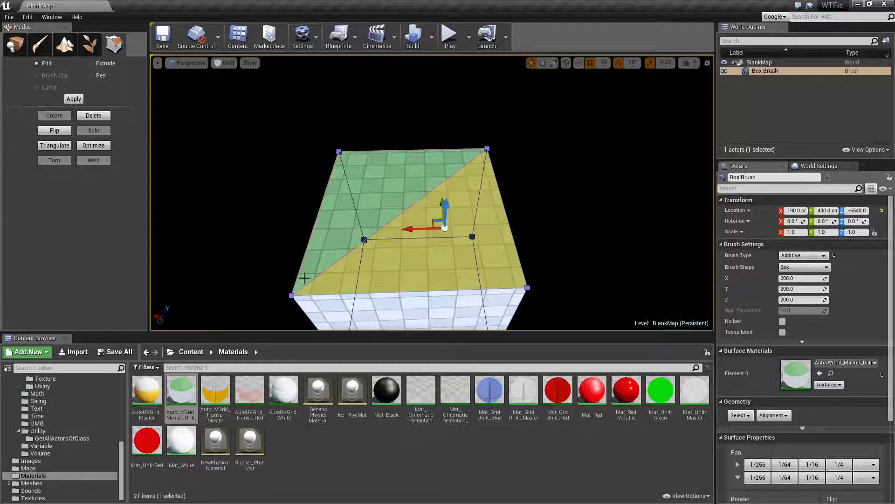
left_click(414, 202)
left_click(414, 203)
mouse_move(592, 242)
right_mouse_down()
mouse_move(551, 186)
mouse_move(410, 135)
mouse_move(575, 233)
right_mouse_up()
left_click(575, 233)
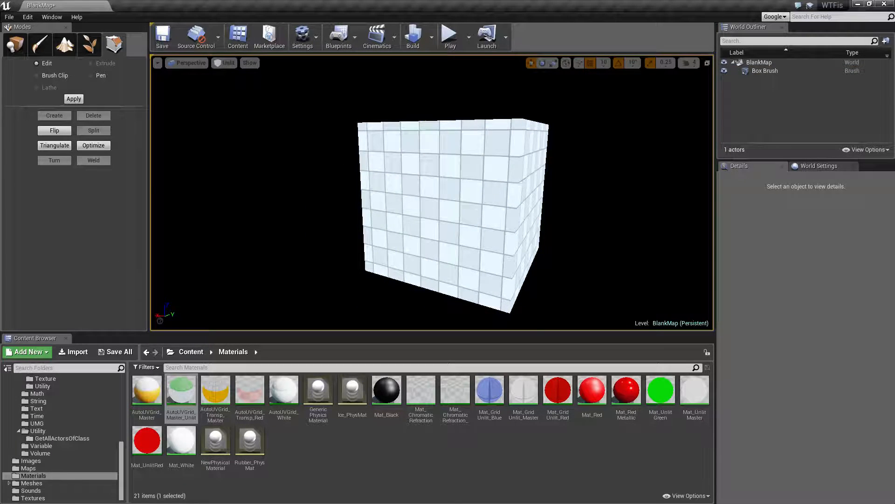
Select both triangles of the box's top and optimize them into a single face.
left_click(459, 200)
right_click_drag(459, 200, 471, 280)
left_click(476, 196)
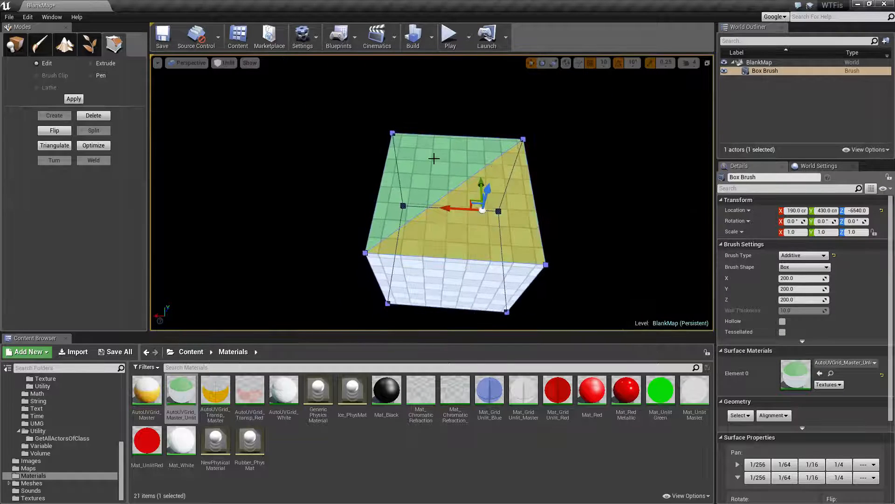
left_click(434, 158, "ctrl")
left_click(93, 145)
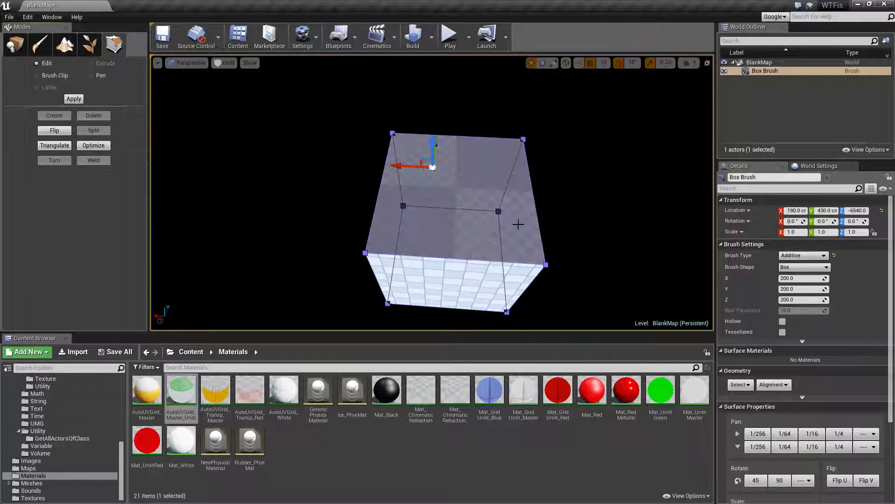
left_click(516, 223)
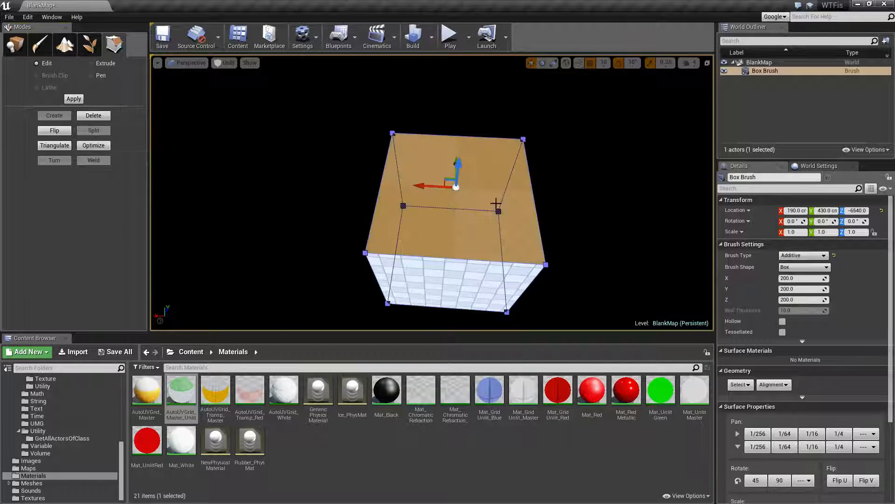
Select all surfaces of the box brush and apply the AutoUVGrid_Master_Unlit material to them again.
left_click(458, 428)
right_click_drag(485, 289, 489, 289)
left_click(636, 222)
left_click(506, 216)
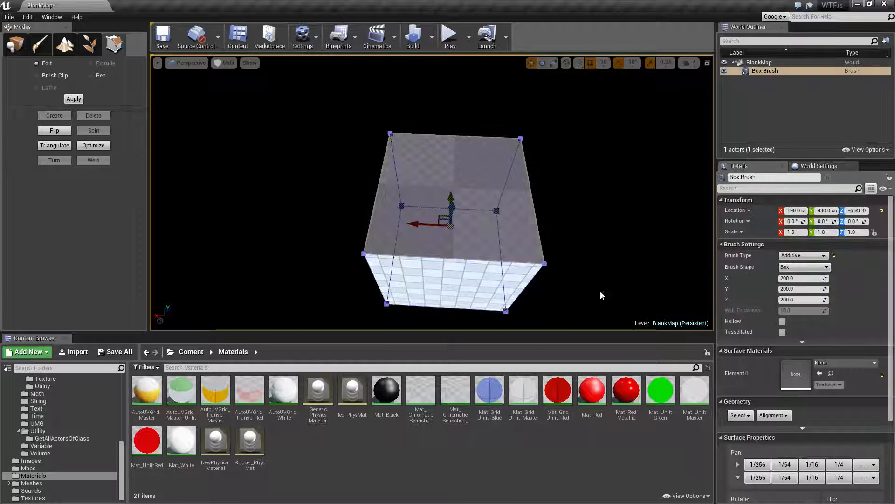
left_click(741, 415)
left_click(762, 376)
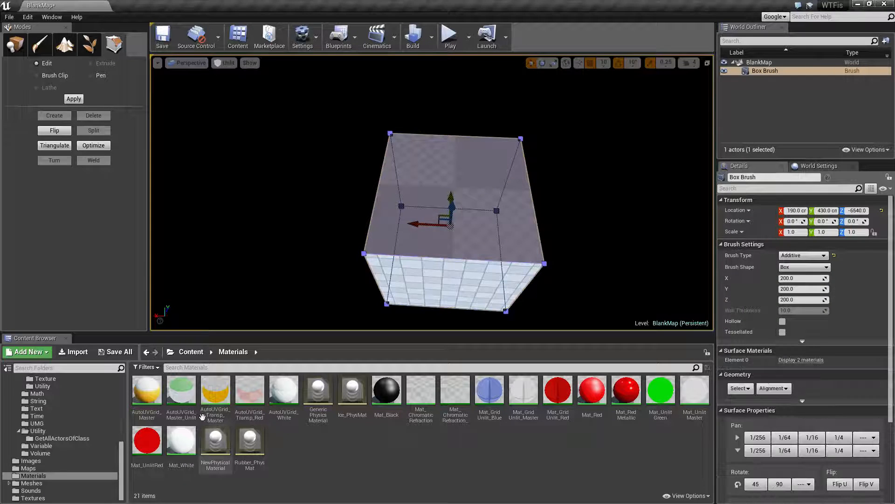
left_click(181, 391)
left_click(797, 363)
left_click_drag(180, 392, 793, 376)
Select the vertical corner edge between the two untriangulated side faces and try to turn it.
mouse_move(635, 274)
right_mouse_down()
mouse_move(625, 251)
mouse_move(557, 248)
right_mouse_up()
left_click(626, 252)
left_click(472, 238)
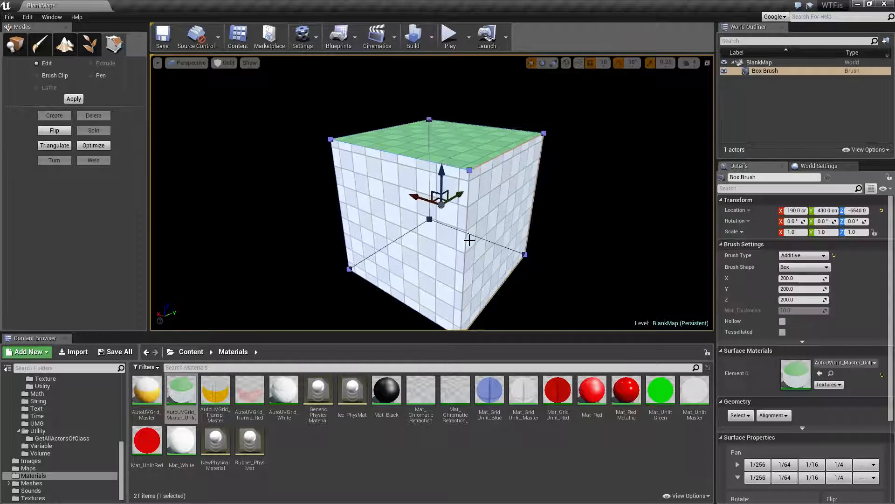
left_click(472, 239)
left_click(465, 241)
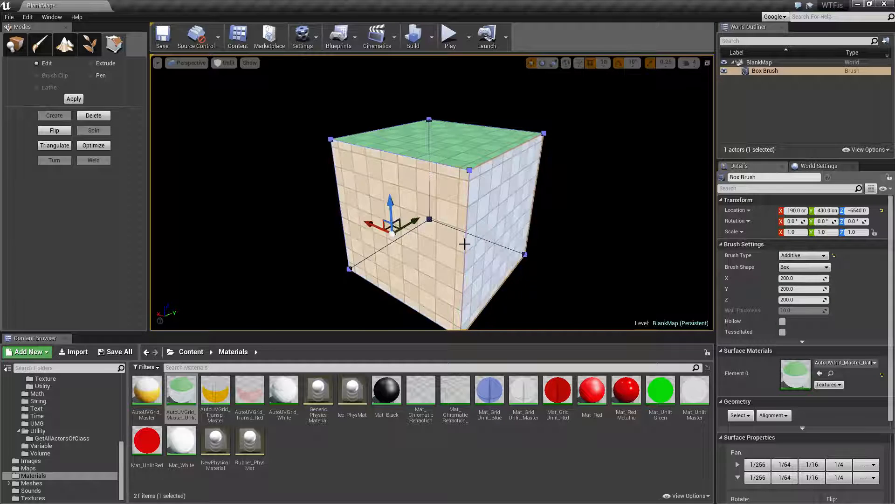
left_click(465, 244)
right_click_drag(528, 276, 366, 169)
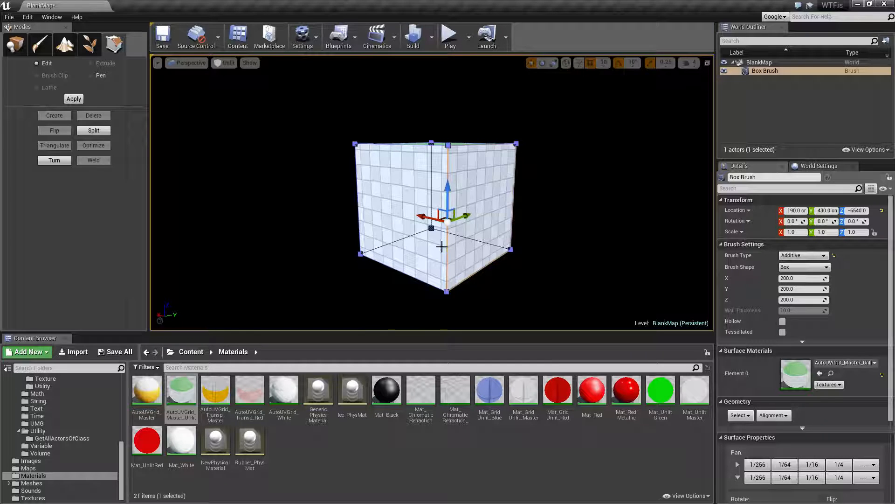
left_click(54, 160)
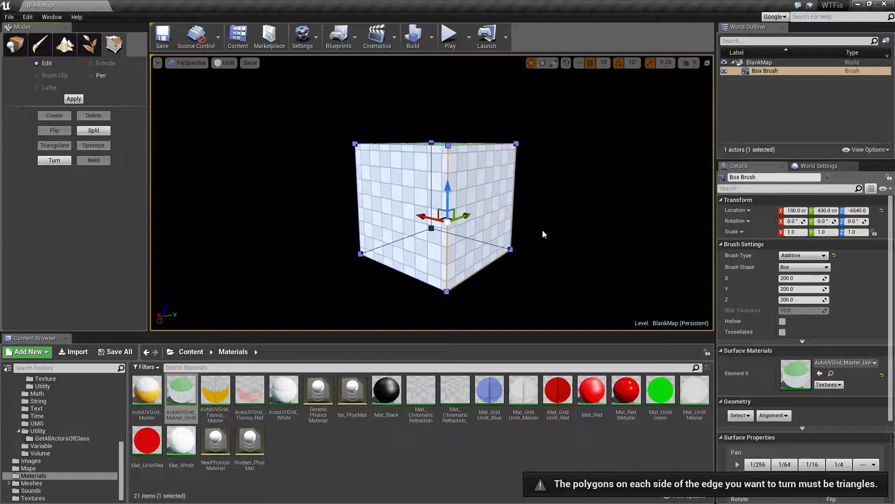
right_click_drag(543, 234, 529, 265)
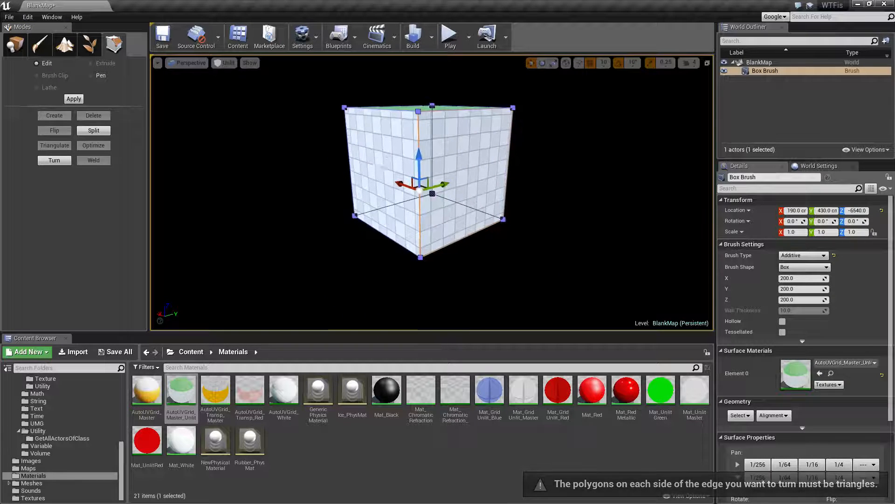
Triangulate the two side faces that meet at the front vertical edge.
left_click(383, 165)
left_click(61, 146)
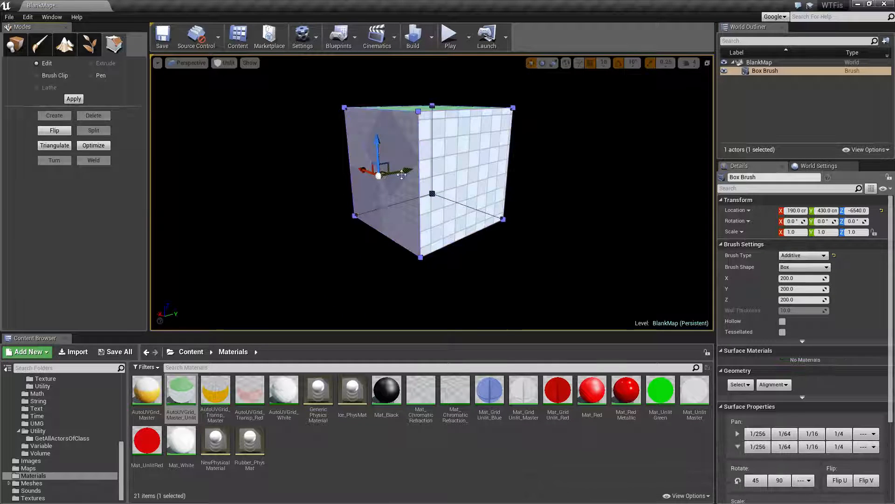
left_click(467, 168)
left_click(54, 145)
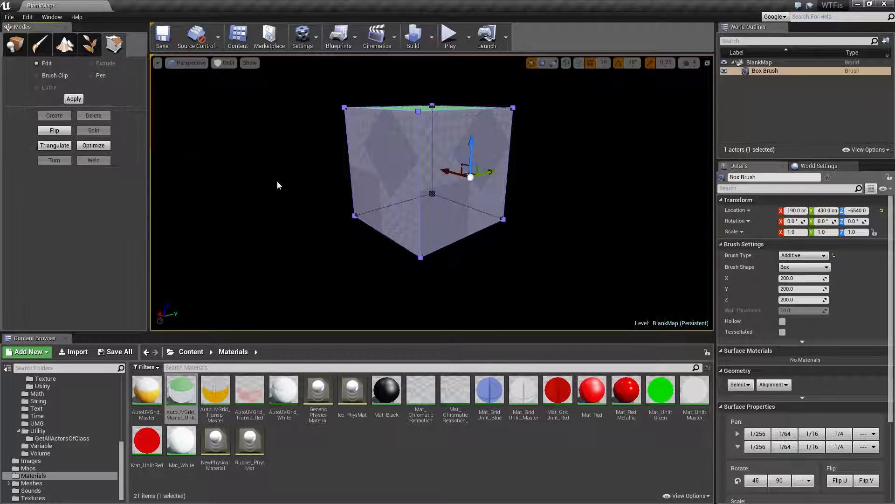
Select a triangle on each side face and a diagonal edge to check how the two faces are divided.
left_click(447, 155)
left_click(449, 148)
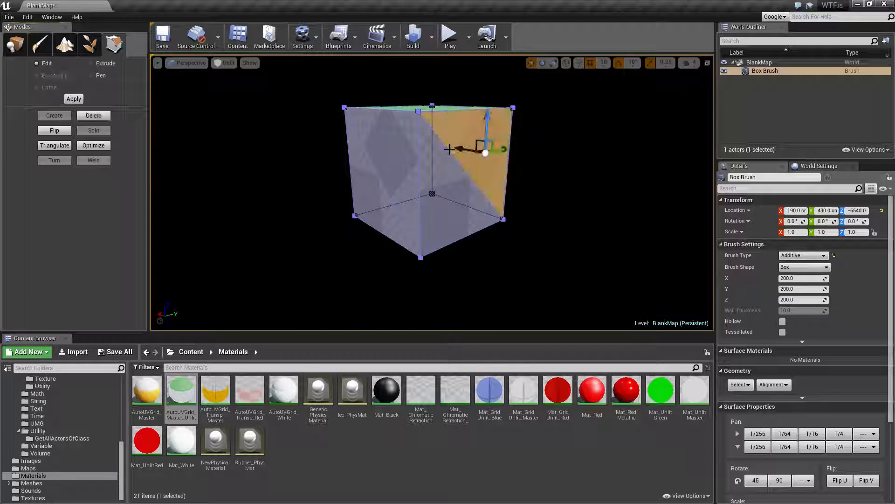
left_click(471, 177)
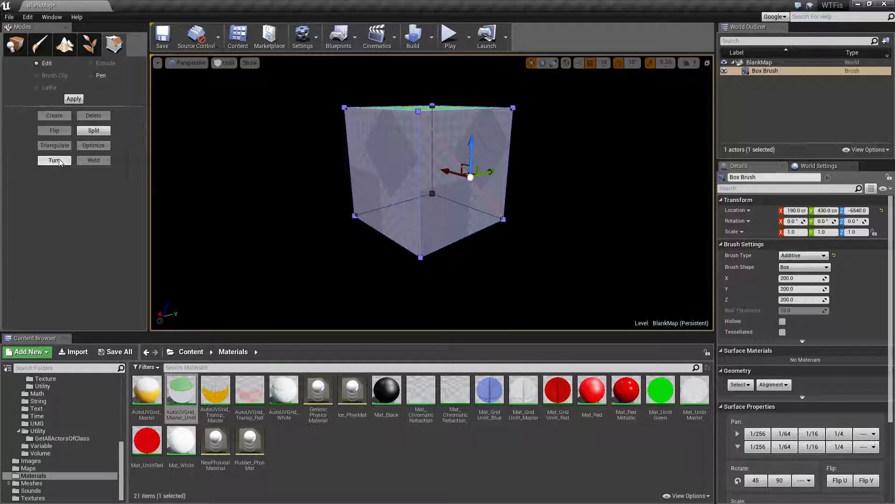
left_click(396, 160)
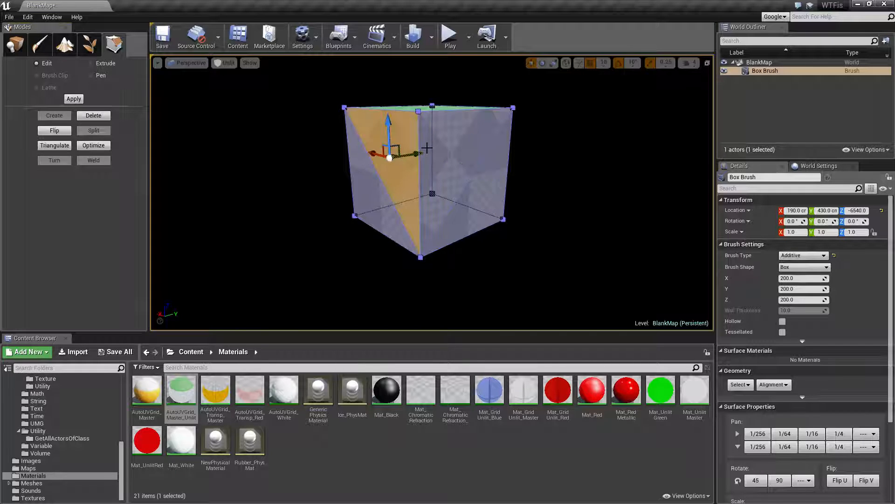
Turn the vertical corner edge shared by the two side triangles, undo the turn, apply it again, and clear the selection.
left_click(418, 140)
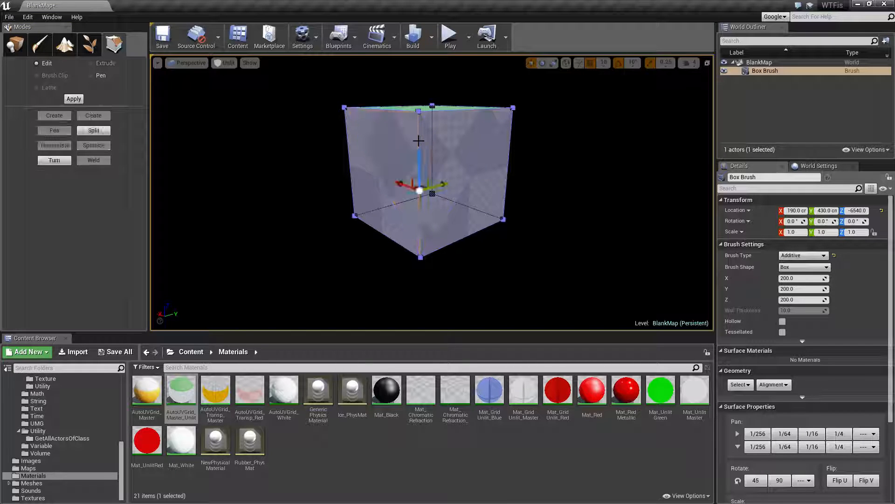
left_click(53, 160)
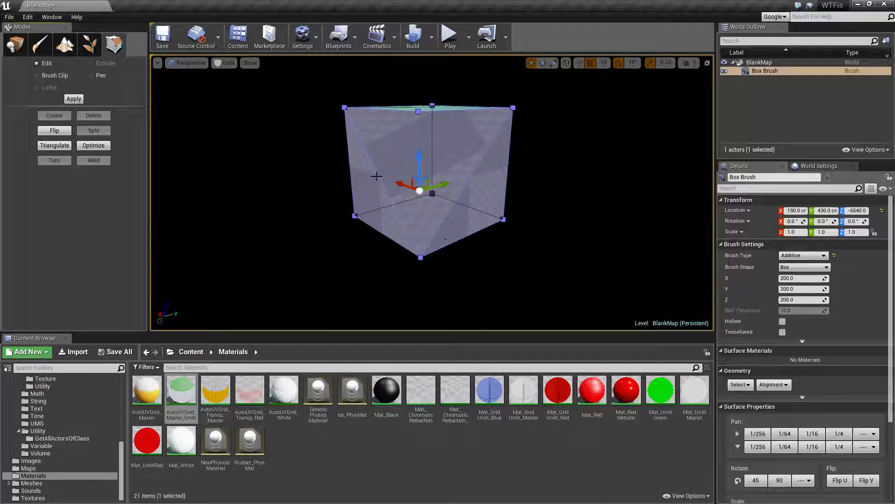
key("ctrl+z")
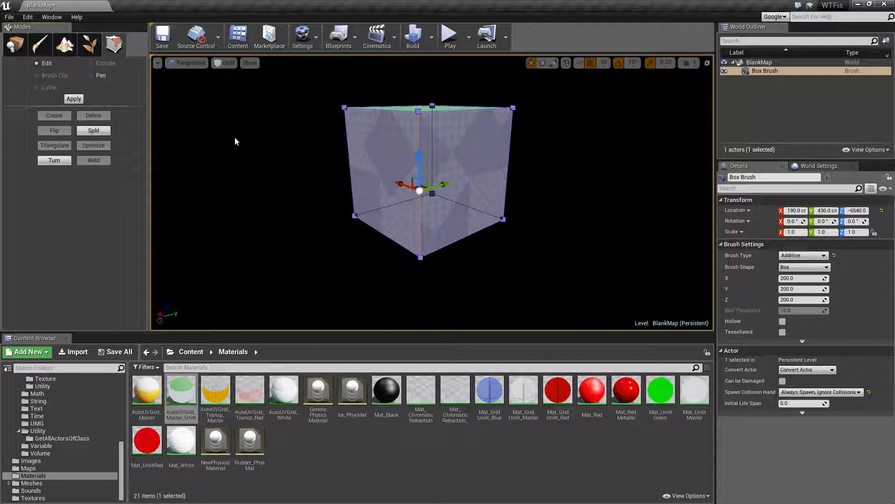
left_click(54, 160)
left_click(637, 161)
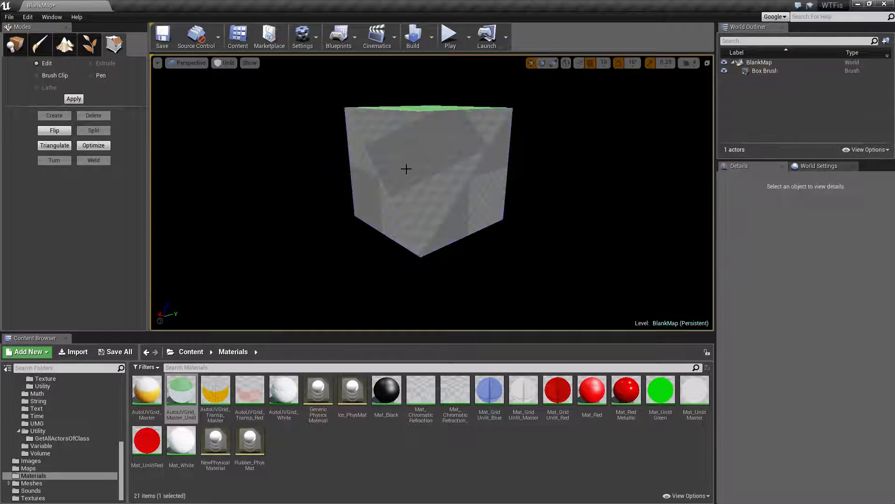
Select the textured top face that overhangs the cut corner and delete it.
left_click(481, 192)
mouse_move(482, 191)
right_mouse_down()
mouse_move(596, 184)
mouse_move(583, 168)
mouse_move(550, 196)
mouse_move(527, 200)
mouse_move(509, 163)
mouse_move(470, 210)
right_mouse_up()
left_click(470, 210)
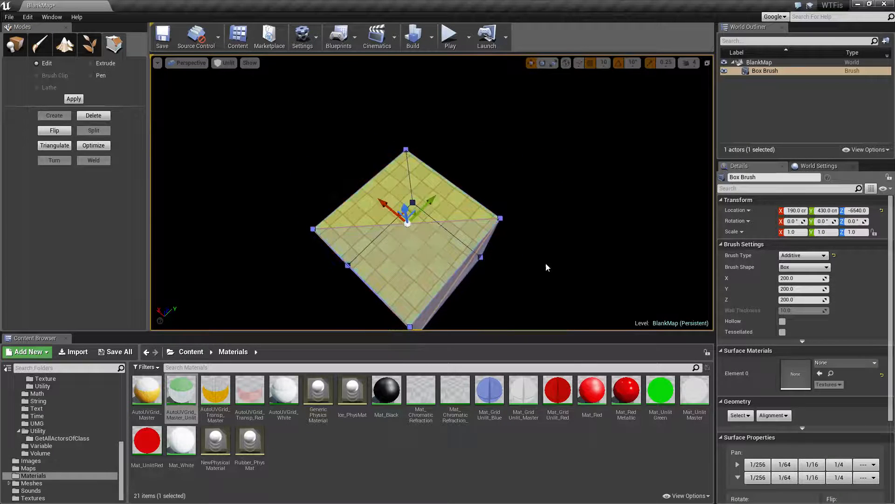
left_click(580, 264)
mouse_move(581, 265)
right_mouse_down()
mouse_move(583, 218)
mouse_move(539, 154)
mouse_move(399, 332)
right_mouse_up()
left_click(593, 203)
left_click(538, 166)
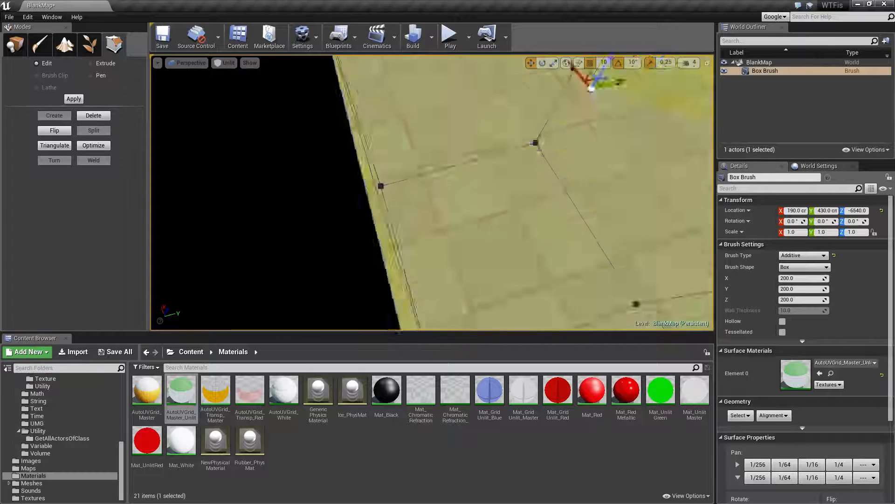
key("f")
key("Delete")
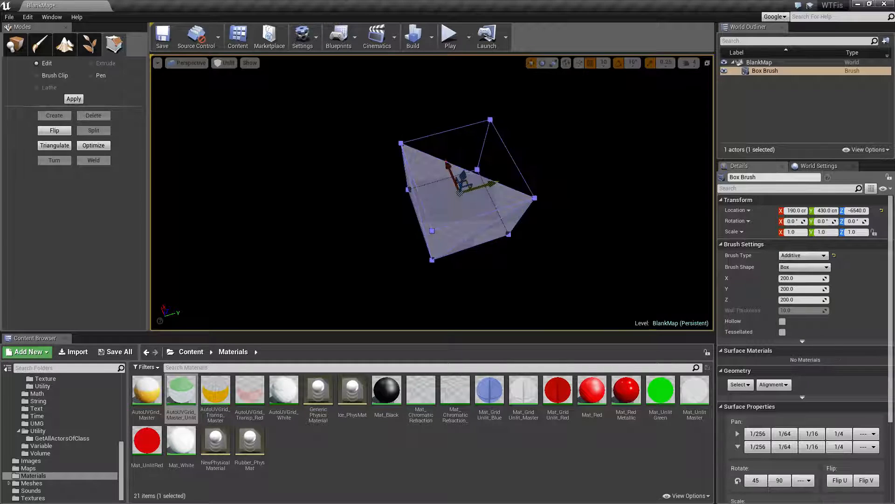
Examine the opened brush from several angles, including the empty top and the slanted corner.
right_click_drag(532, 225, 280, 131)
left_click(304, 124)
right_click_drag(424, 210, 423, 200)
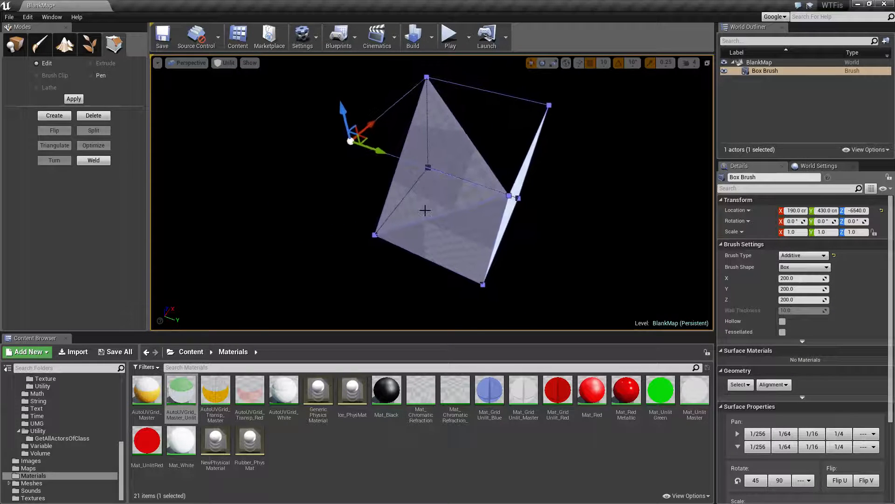
left_click(424, 210)
key("Escape")
mouse_move(553, 236)
right_mouse_down()
mouse_move(588, 224)
mouse_move(552, 212)
right_mouse_up()
left_click(540, 217)
mouse_move(540, 217)
left_mouse_down("alt")
mouse_move(512, 191)
mouse_move(499, 201)
mouse_move(457, 163)
left_mouse_up("alt")
mouse_move(347, 214)
right_mouse_down()
mouse_move(317, 186)
mouse_move(346, 213)
right_mouse_up()
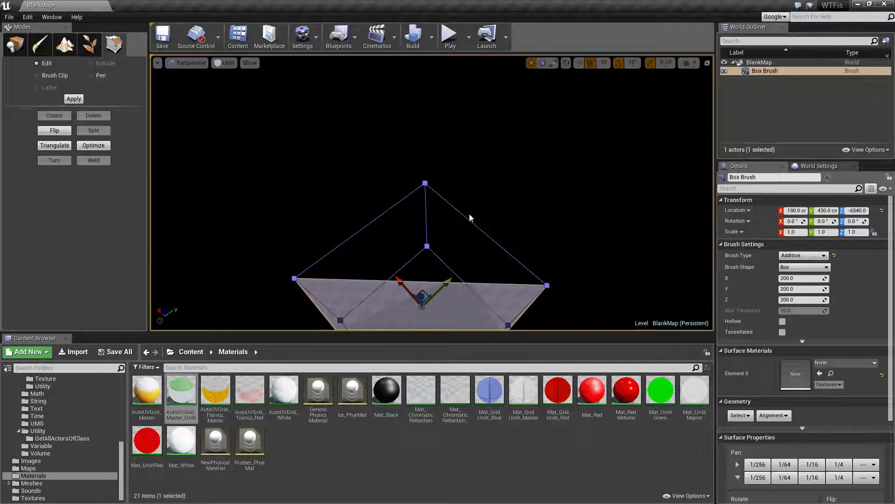
Create a triangular top face from the three upper corner vertices, leaving out the cut corner, and clear the selection.
left_click(294, 278)
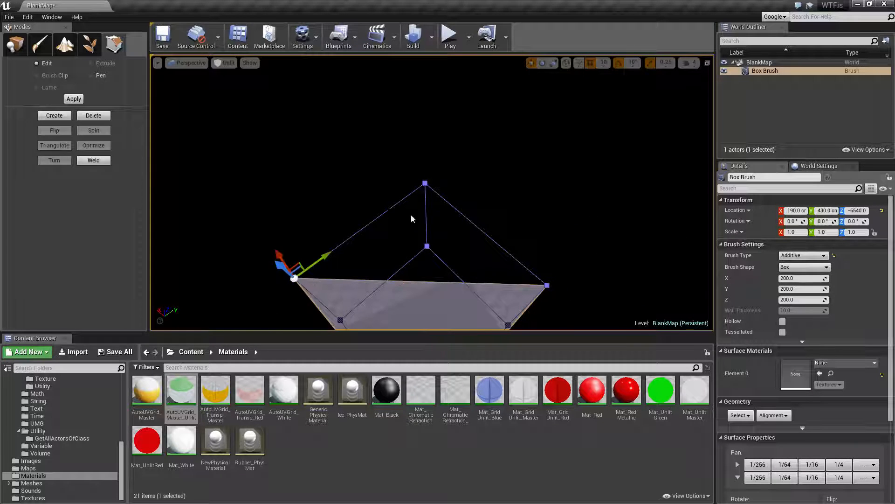
left_click(425, 183, "ctrl")
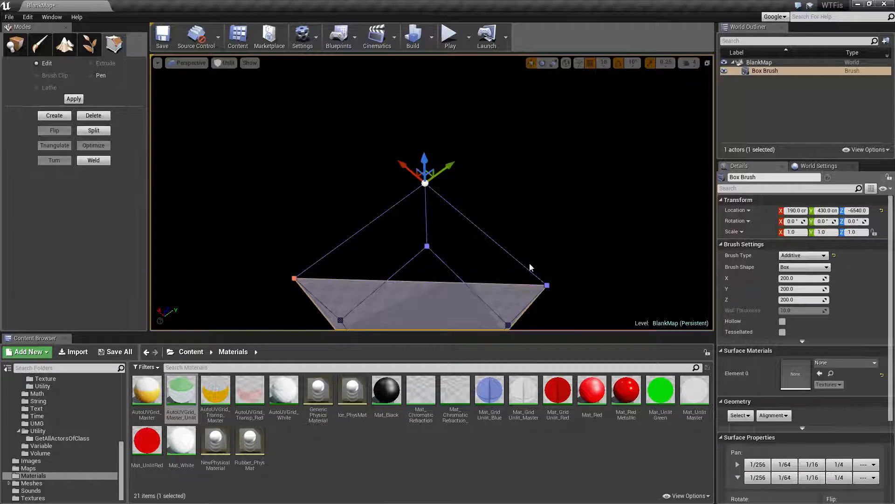
left_click(547, 284)
left_click(53, 117)
left_click(521, 217)
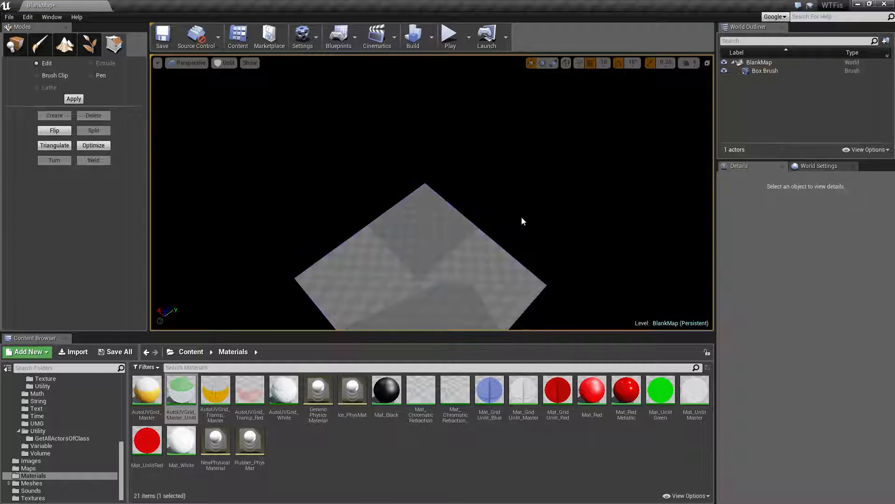
Select the large slanted triangular face and examine the closed brush around the cut corner.
mouse_move(522, 217)
right_mouse_down()
mouse_move(448, 216)
mouse_move(438, 261)
mouse_move(538, 229)
right_mouse_up()
left_click(538, 198)
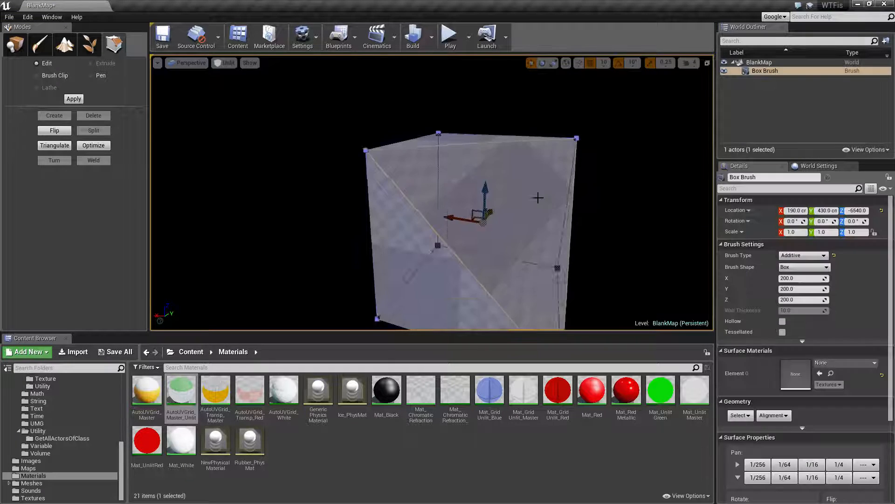
mouse_move(538, 198)
right_mouse_down()
mouse_move(538, 154)
mouse_move(538, 198)
mouse_move(485, 183)
right_mouse_up()
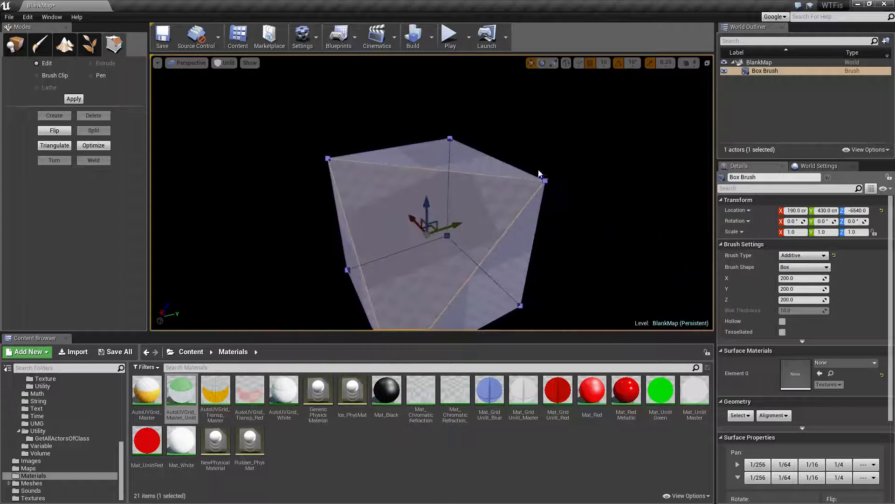
right_click_drag(523, 220, 541, 233)
right_click_drag(469, 252, 469, 252)
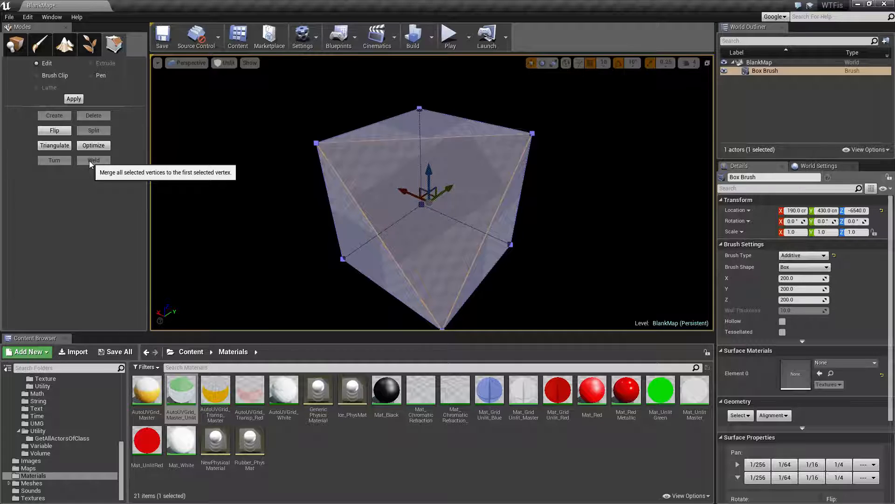
Delete the triangular top face and the slanted triangular face, and select the remaining side triangle.
left_click(417, 128)
key("Delete")
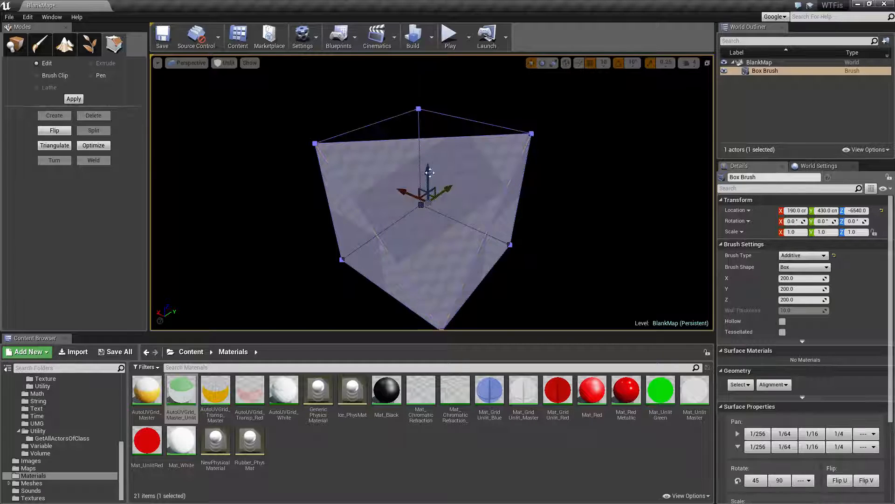
key("Delete")
left_click(570, 245)
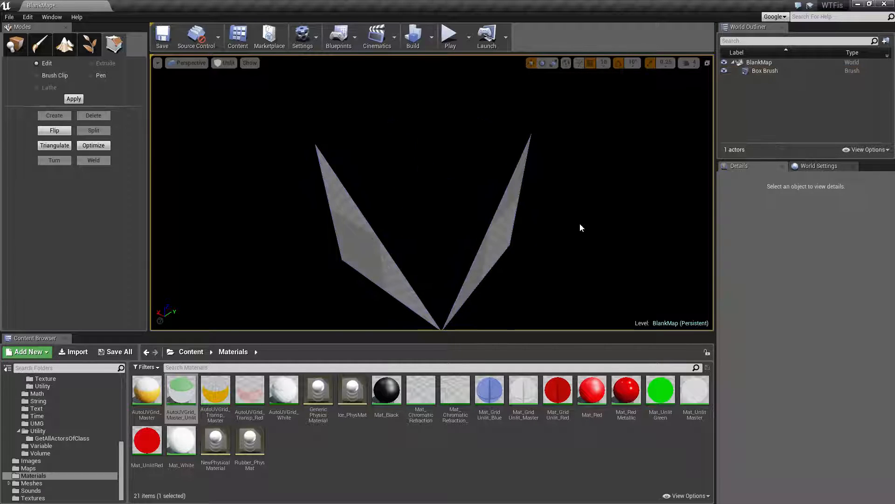
right_click(563, 243)
left_click(499, 240)
left_click(350, 207)
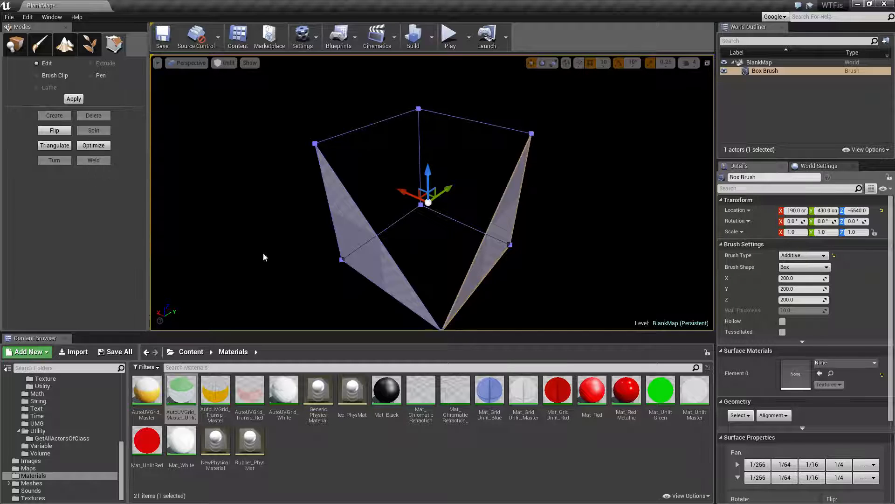
Delete the remaining open box brush from the level.
mouse_move(263, 253)
right_mouse_down()
mouse_move(198, 253)
mouse_move(269, 180)
mouse_move(263, 253)
right_mouse_up()
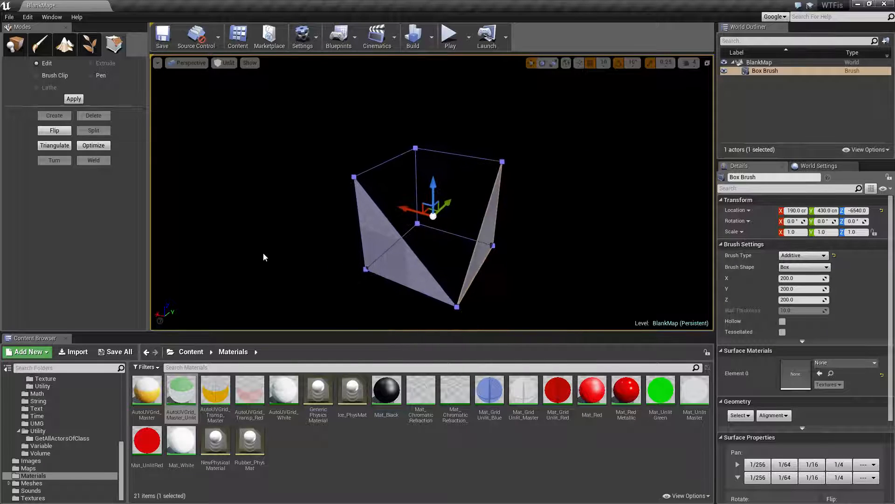
left_click(494, 211)
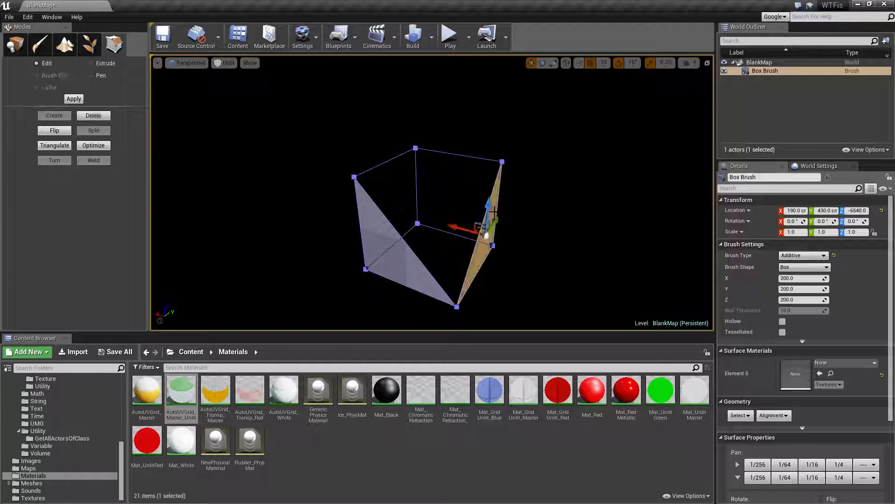
left_click(304, 193)
left_click(362, 211)
key("Delete")
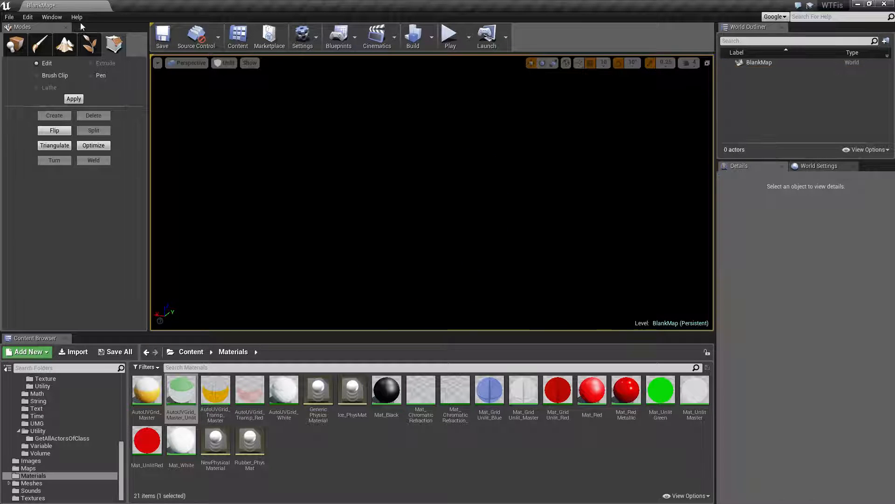
Place a new additive BSP Box brush in the empty level and return to Geometry Editing mode.
left_click(15, 45)
left_click(14, 132)
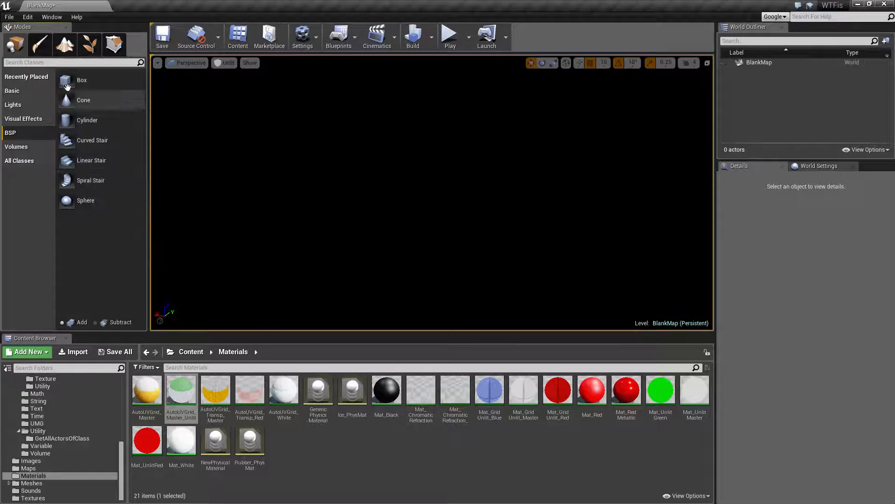
mouse_move(80, 80)
left_mouse_down()
mouse_move(413, 270)
mouse_move(419, 258)
left_mouse_up()
left_click(121, 47)
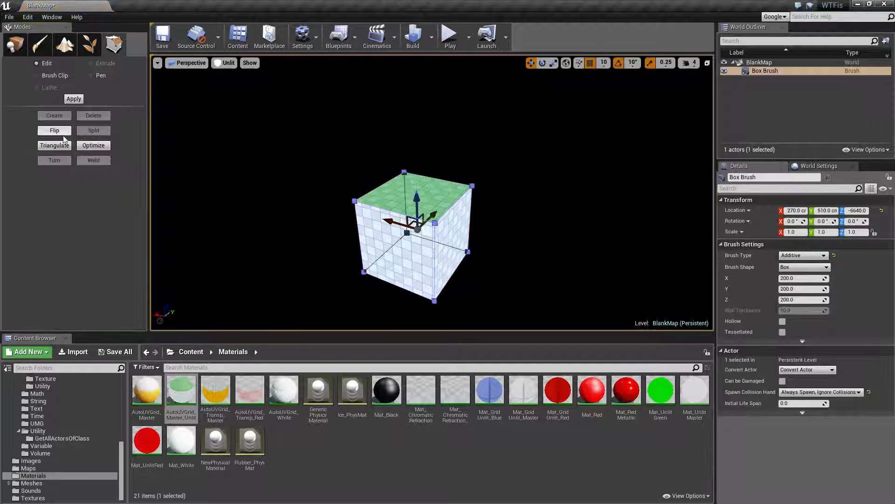
Weld the box's four top vertices together at the far-left top corner, selecting that corner first.
right_click_drag(433, 168, 432, 149)
left_click(443, 210)
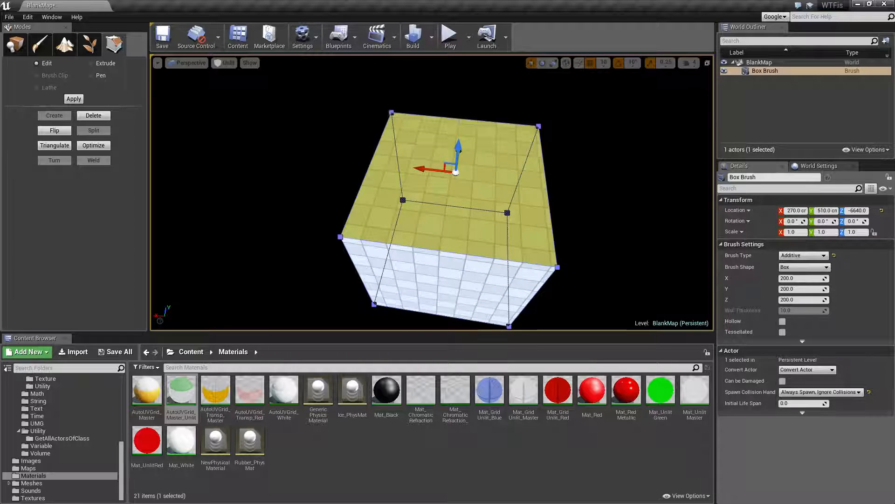
left_click(392, 112)
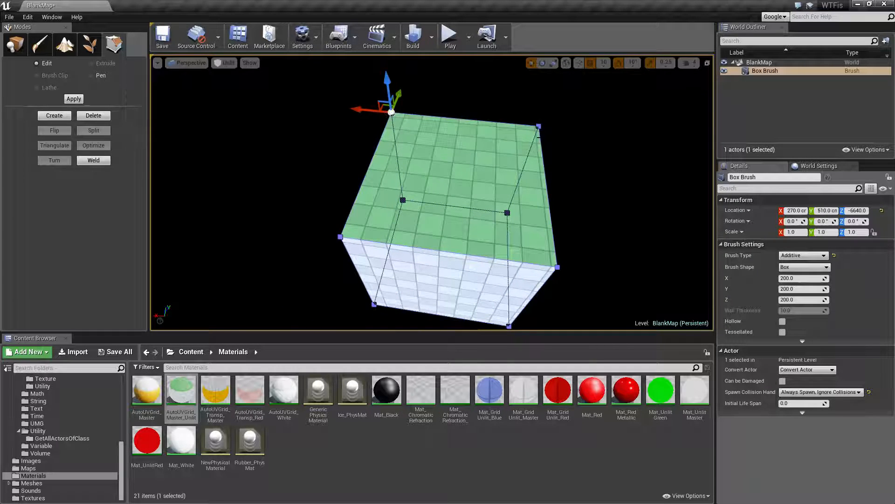
left_click(539, 126, "ctrl")
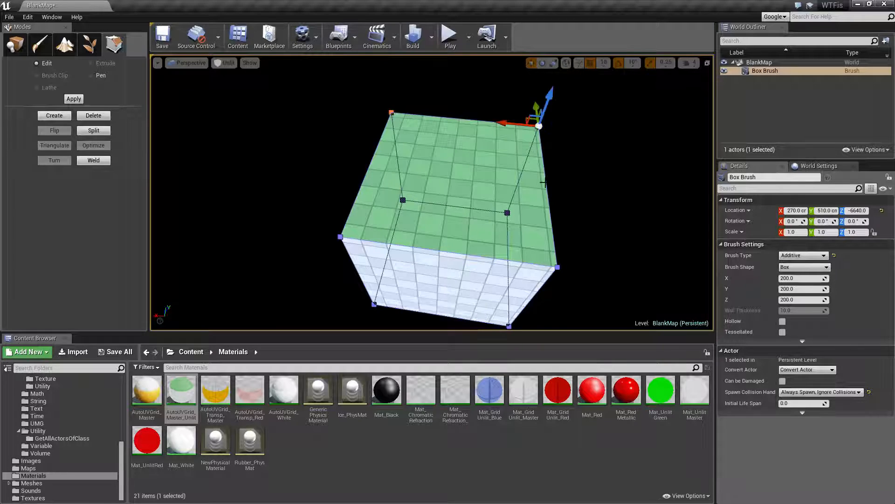
left_click(557, 267, "ctrl")
left_click(340, 238, "ctrl")
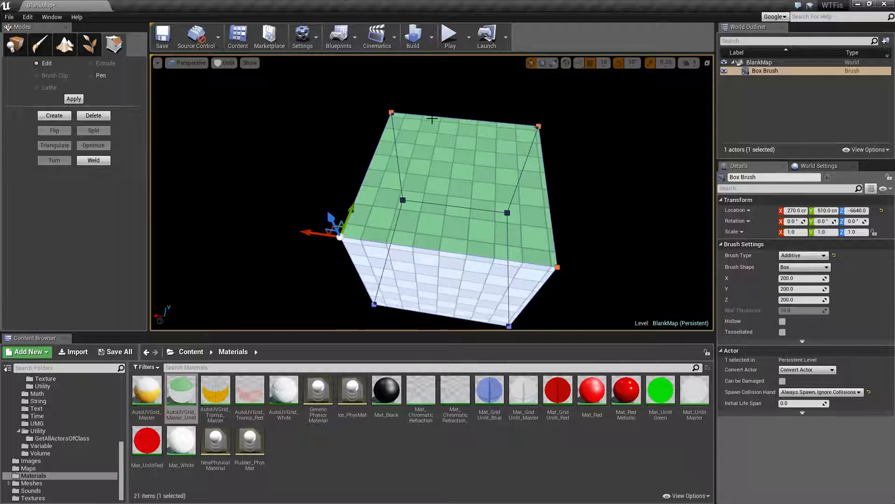
left_click(100, 162)
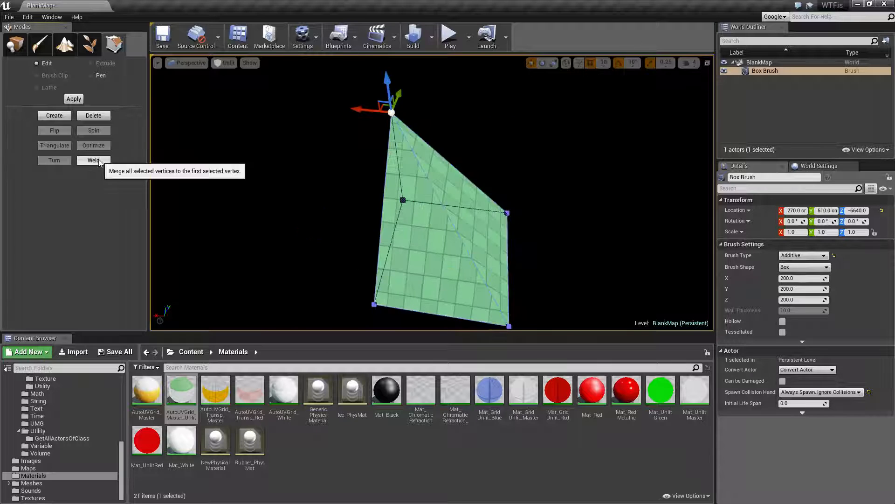
In the Top view, move the welded vertex to the centre of the square base, and return to the Perspective view.
mouse_move(433, 128)
right_mouse_down()
mouse_move(405, 142)
mouse_move(433, 128)
right_mouse_up()
right_click_drag(368, 138, 461, 119)
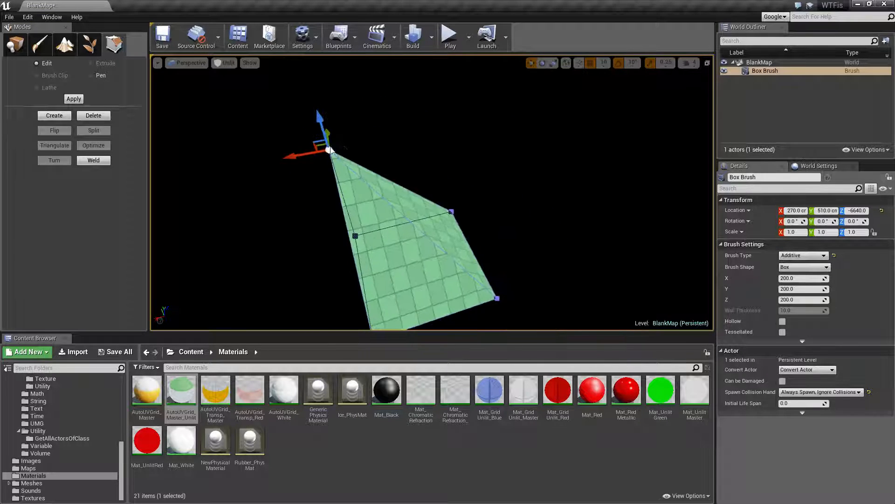
left_click(187, 62)
left_click(202, 96)
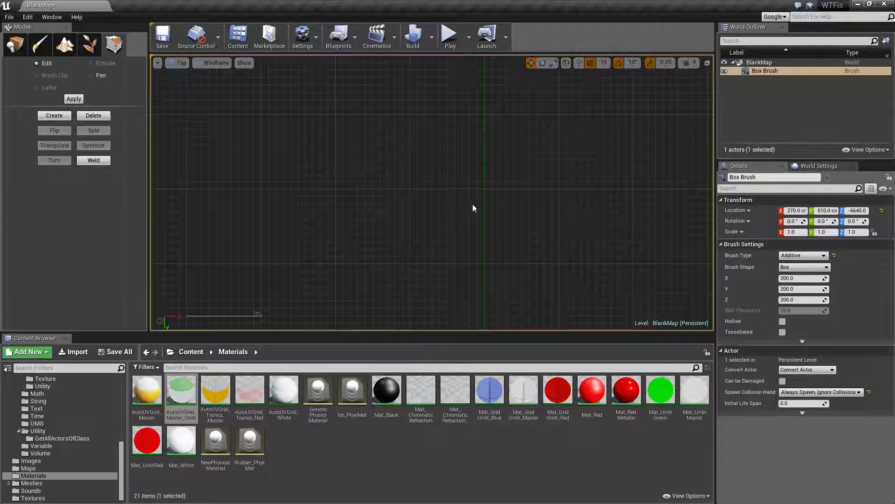
key("f")
right_click_drag(460, 210, 483, 316)
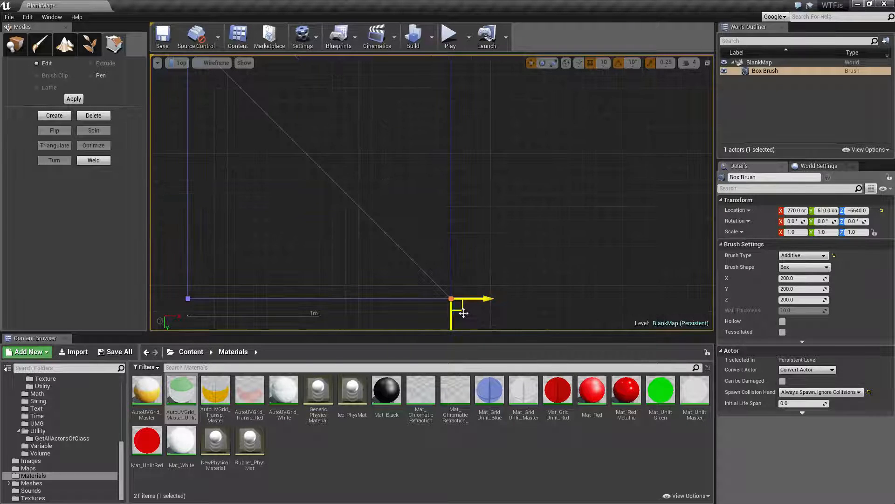
scroll(463, 313, "down", 1)
left_click_drag(462, 309, 358, 206)
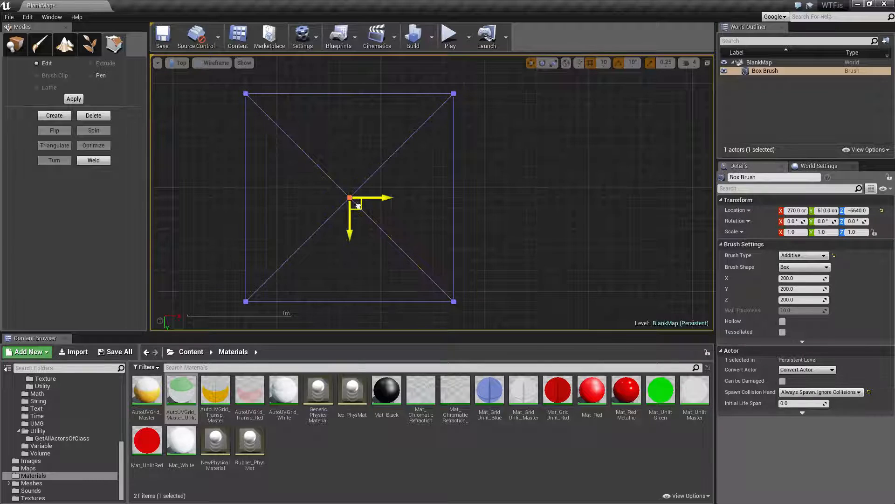
left_click(181, 63)
left_click(189, 76)
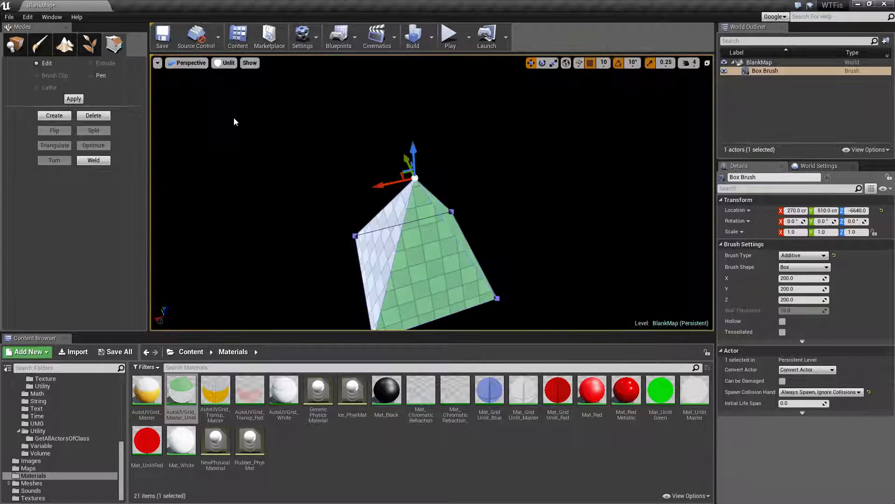
Weld two adjacent base vertices of the pyramid into the nearest one, selecting the nearest first, and clear the selection.
mouse_move(503, 232)
left_mouse_down("alt")
mouse_move(503, 159)
mouse_move(462, 233)
mouse_move(438, 196)
mouse_move(466, 219)
mouse_move(438, 196)
left_mouse_up("alt")
right_click_drag(525, 205, 481, 205, "alt")
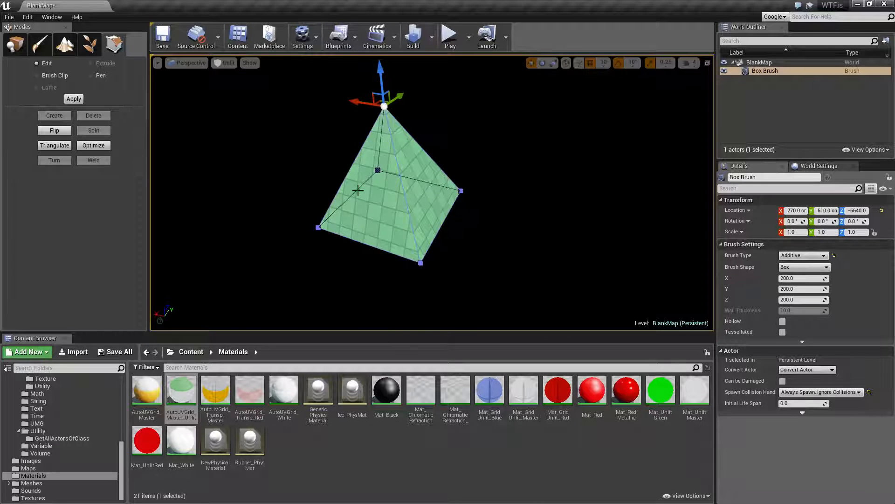
left_click_drag(472, 248, 465, 221, "alt")
left_click(466, 221)
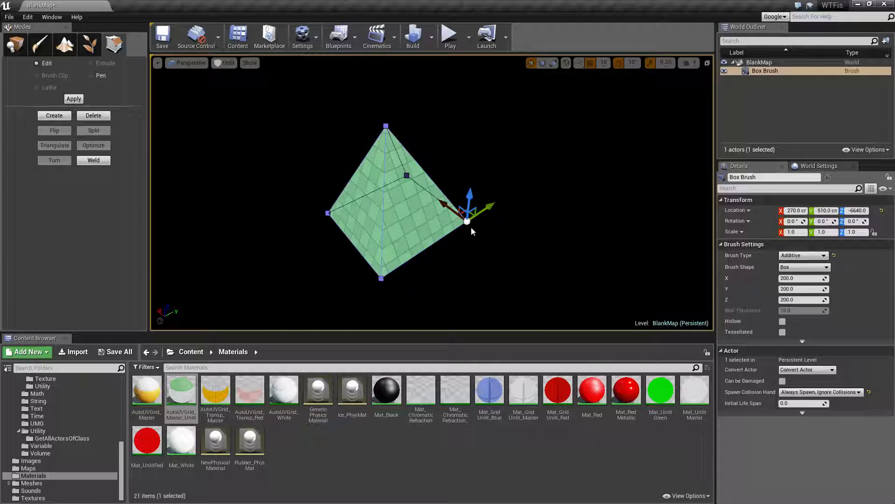
left_click(380, 275)
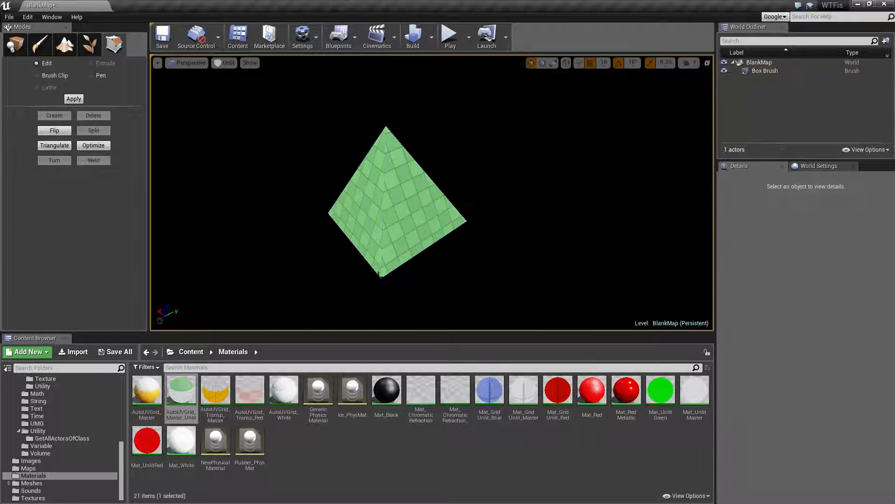
left_click(381, 278)
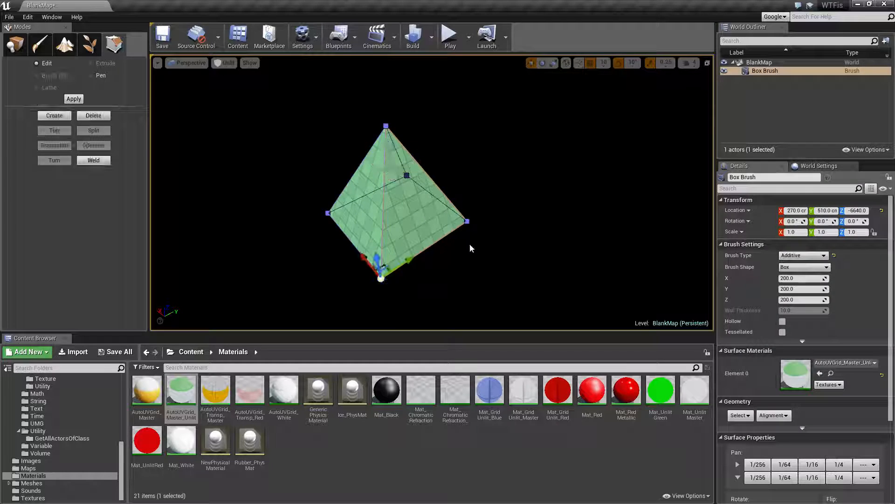
left_click(467, 221)
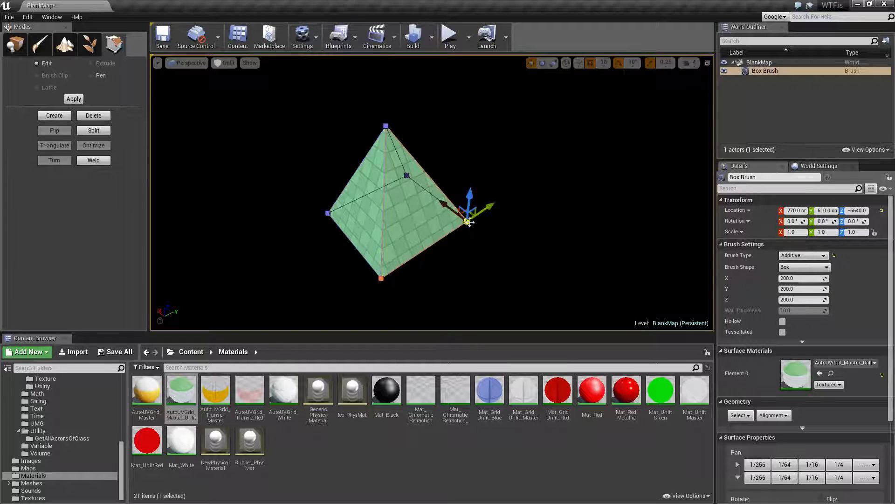
left_click(94, 163)
left_click(479, 278)
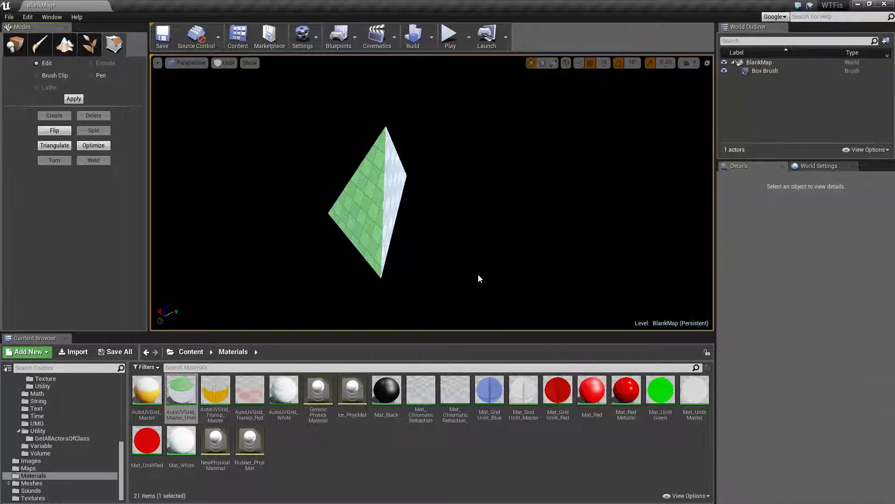
In the Top view, move the apex vertex halfway toward the triangular base's right-angled corner, and return to the Perspective view.
mouse_move(478, 275)
right_mouse_down()
mouse_move(443, 285)
mouse_move(406, 284)
mouse_move(383, 266)
mouse_move(355, 275)
mouse_move(462, 258)
right_mouse_up()
left_click(495, 214)
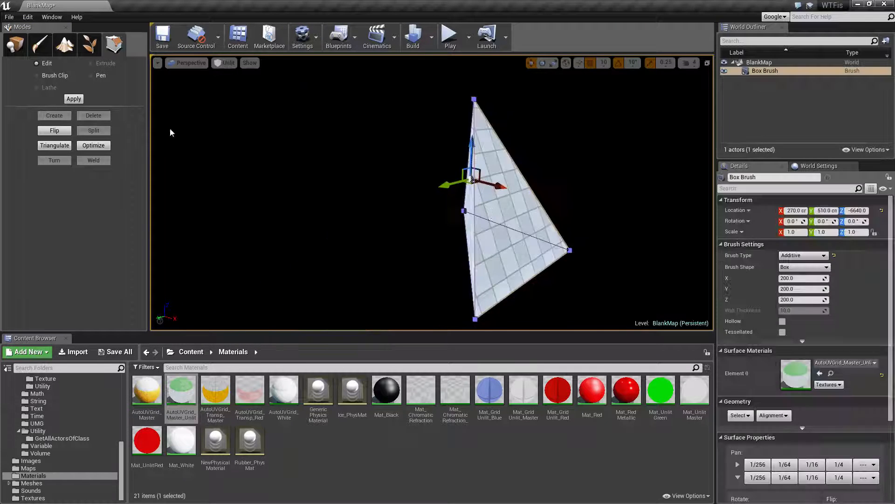
left_click(197, 64)
left_click(214, 108)
left_click(430, 196)
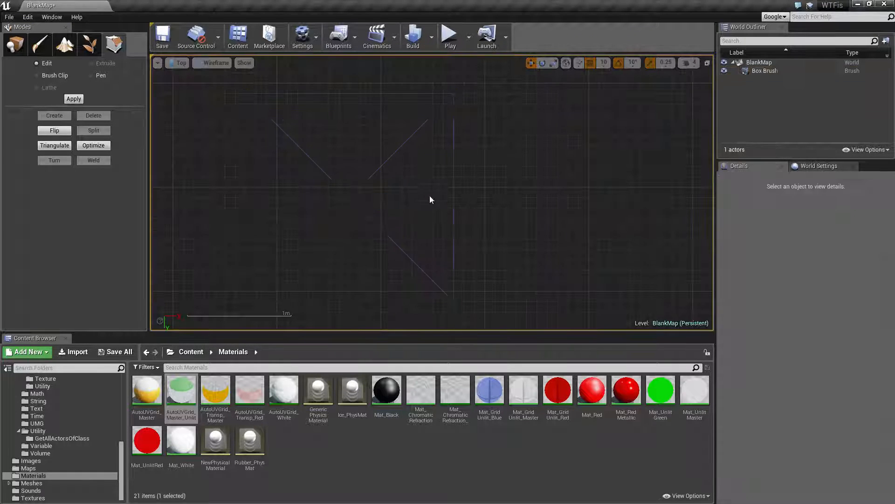
left_click(359, 195)
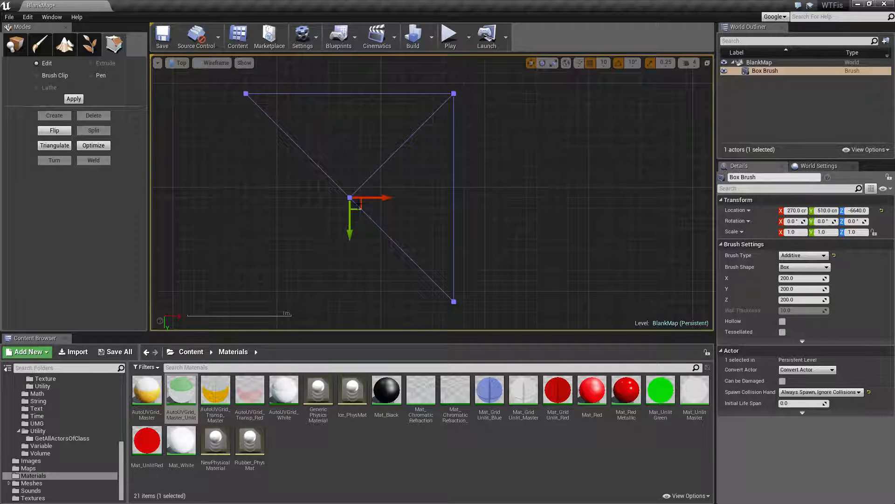
mouse_move(359, 205)
left_mouse_down()
mouse_move(380, 176)
mouse_move(359, 206)
left_mouse_up()
left_click(351, 244)
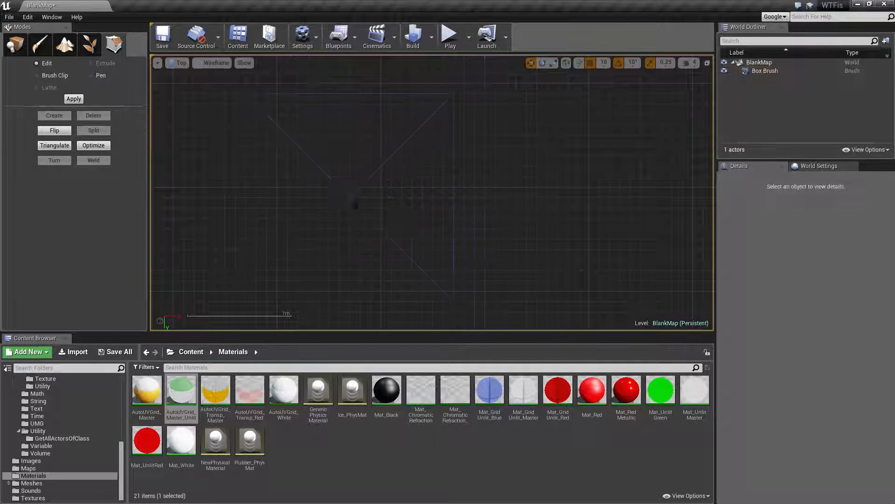
left_click(351, 198)
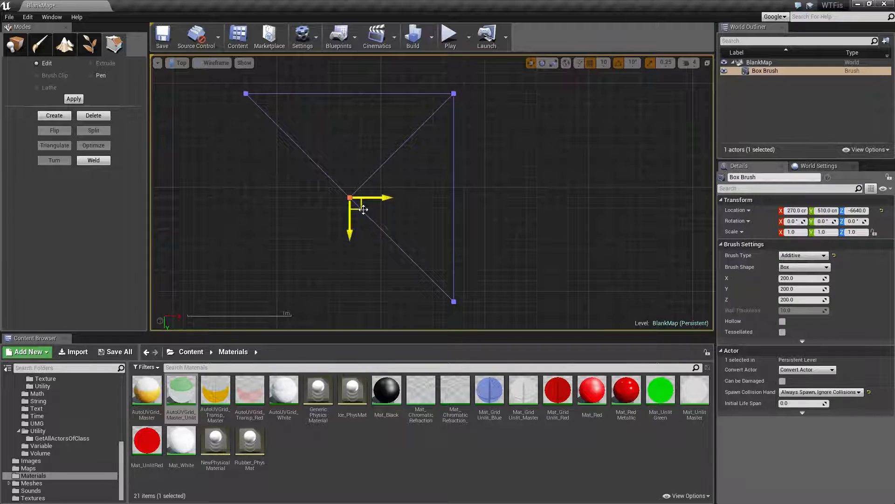
mouse_move(363, 209)
left_mouse_down()
mouse_move(404, 157)
mouse_move(416, 167)
mouse_move(394, 165)
mouse_move(416, 160)
left_mouse_up()
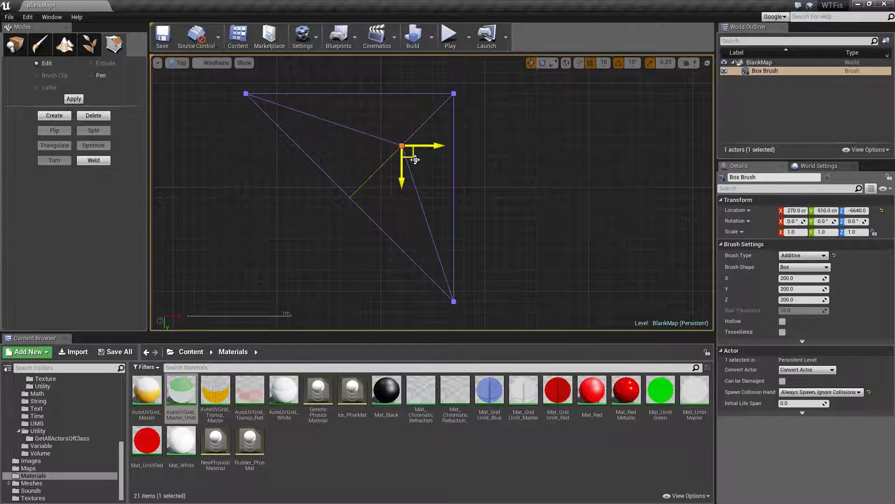
left_click(182, 62)
left_click(191, 75)
Select the large triangular face toward the camera and delete it from the brush.
mouse_move(516, 239)
right_mouse_down()
mouse_move(355, 219)
mouse_move(494, 222)
mouse_move(550, 276)
mouse_move(427, 248)
mouse_move(409, 256)
mouse_move(494, 259)
mouse_move(436, 259)
right_mouse_up()
left_click(381, 254)
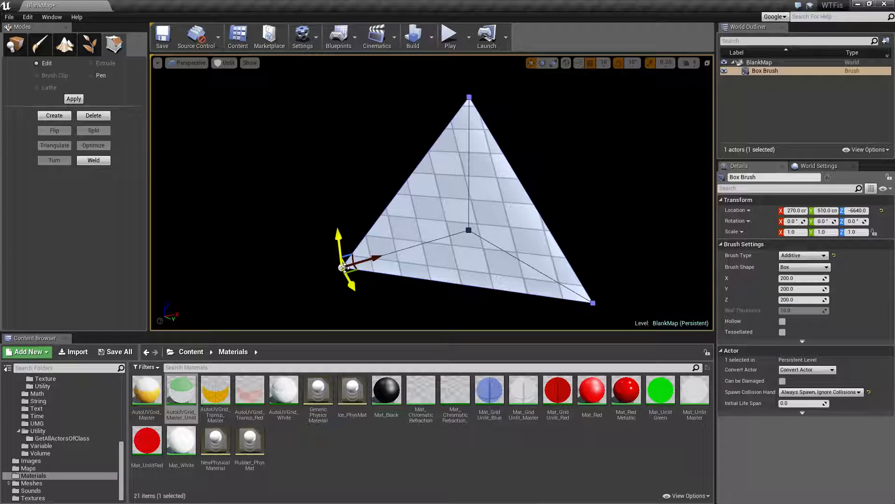
left_click(309, 203)
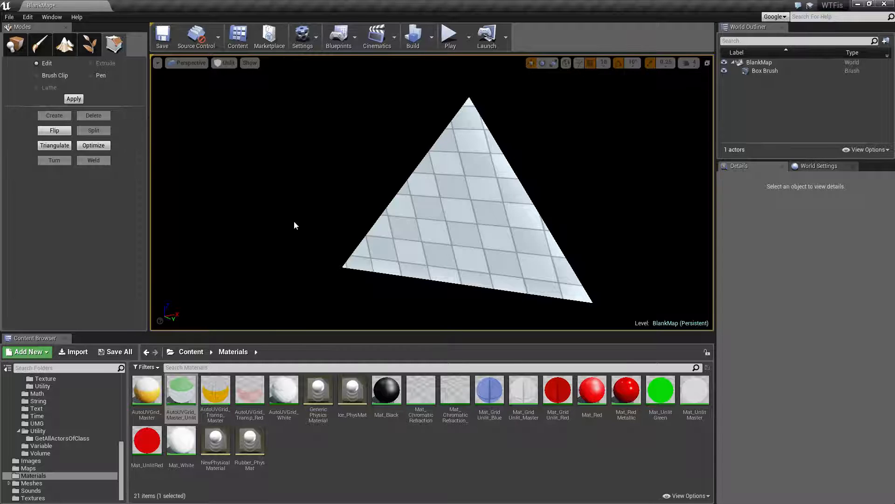
right_click_drag(294, 222, 214, 169)
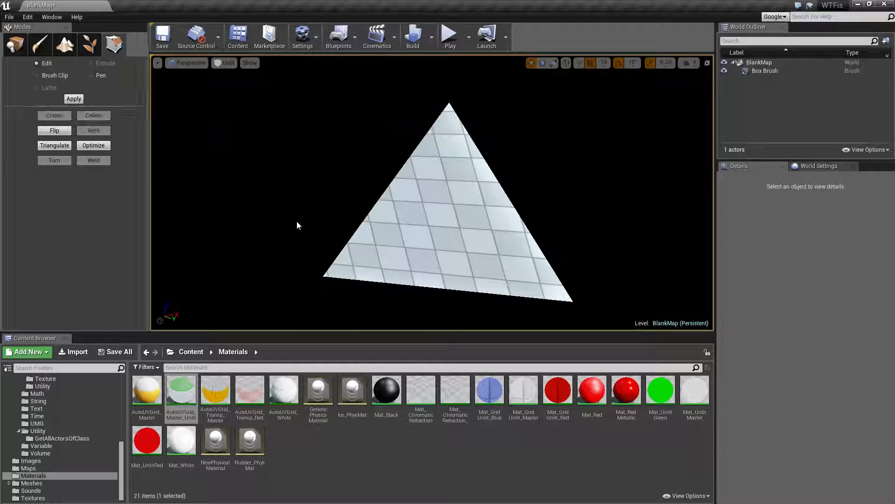
left_click(441, 239)
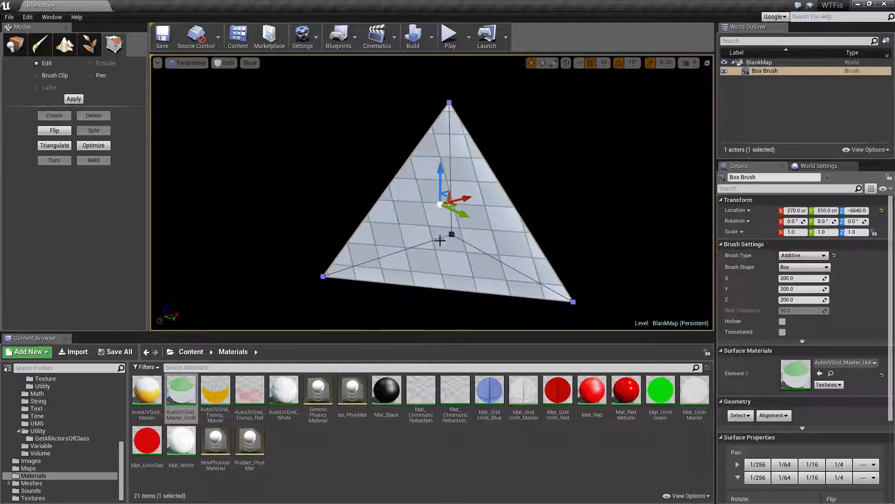
left_click(452, 220)
key("Delete")
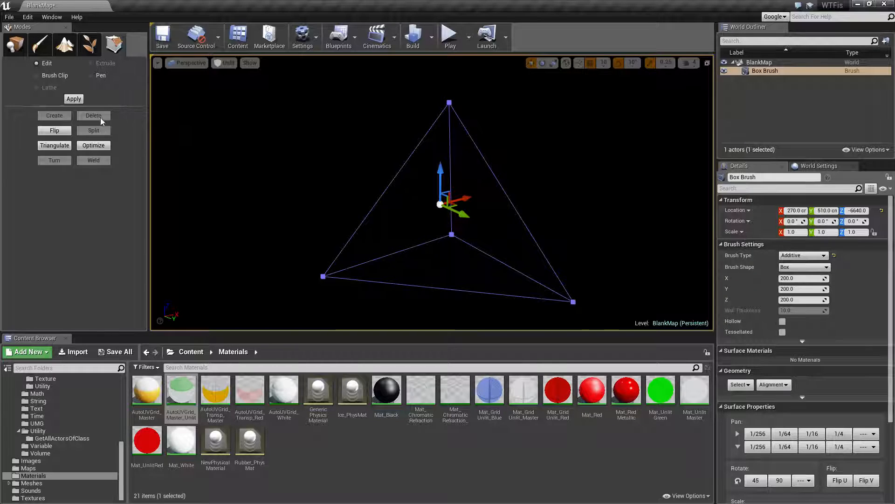
Reselect the box brush, select one of its remaining triangular side faces, and view it from the side.
left_click(329, 278)
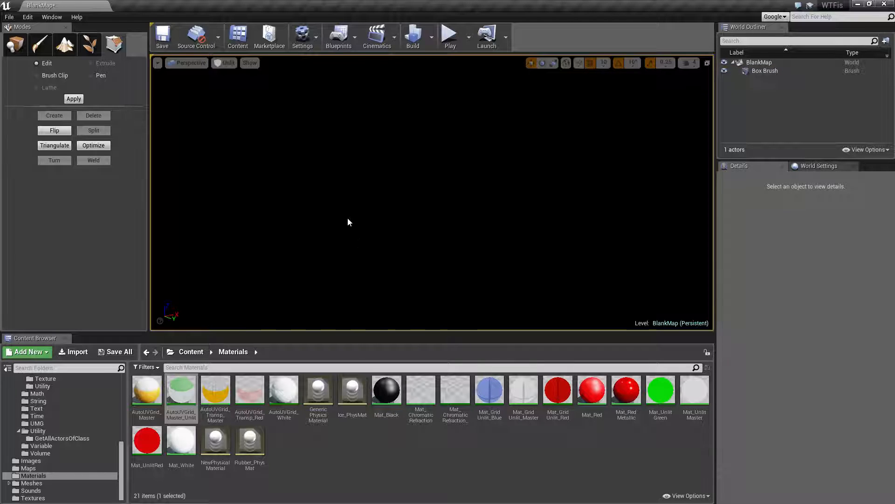
left_click(762, 71)
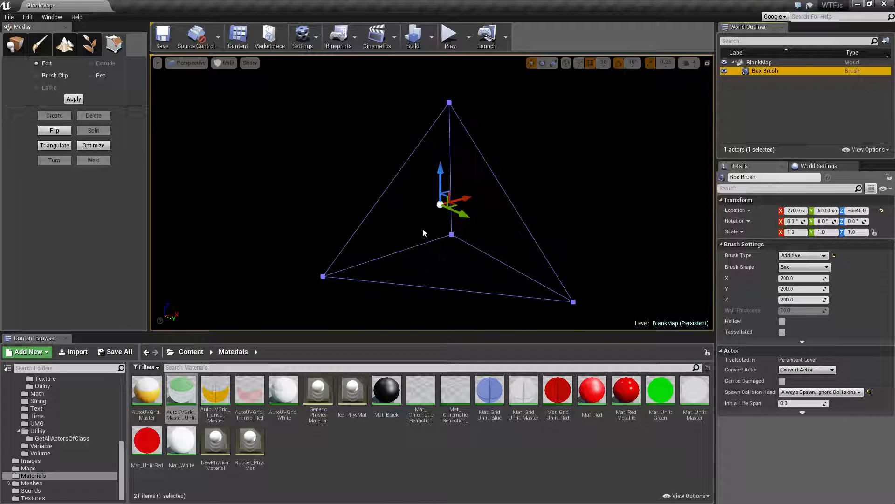
key("a")
right_click_drag(423, 233, 458, 245)
left_click(552, 214)
key("d")
mouse_move(551, 214)
right_mouse_down()
mouse_move(523, 215)
mouse_move(511, 278)
right_mouse_up()
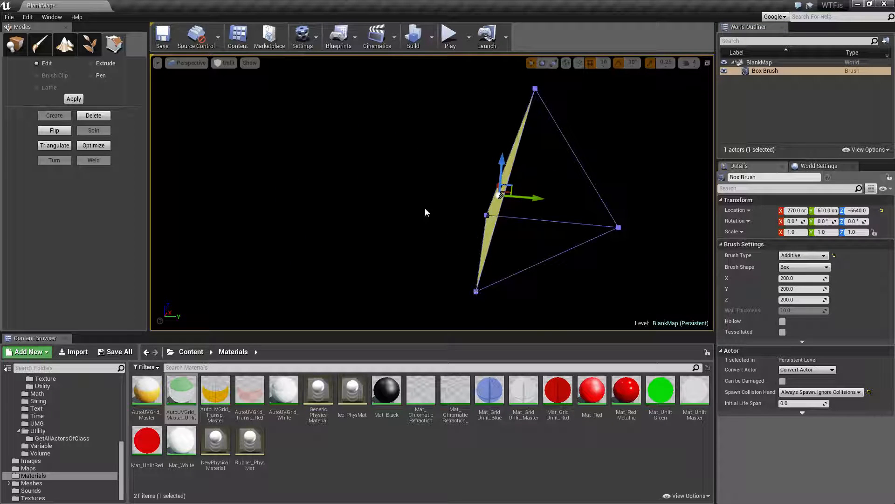
Flip the selected triangular side face of the brush, view it from other angles, and flip it again.
mouse_move(439, 227)
right_mouse_down()
mouse_move(466, 213)
mouse_move(443, 205)
mouse_move(480, 205)
right_mouse_up()
key("w")
key("d")
key("a")
left_click(54, 131)
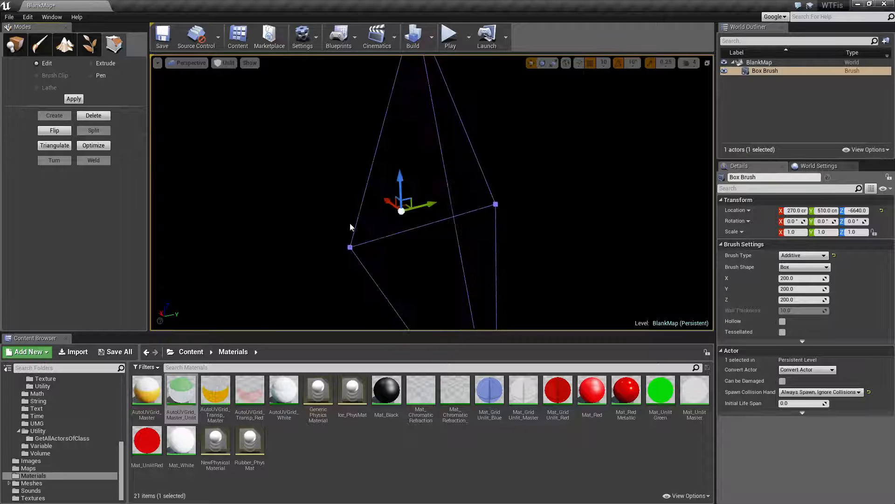
key("d")
mouse_move(350, 223)
right_mouse_down()
mouse_move(322, 219)
mouse_move(369, 219)
right_mouse_up()
key("a")
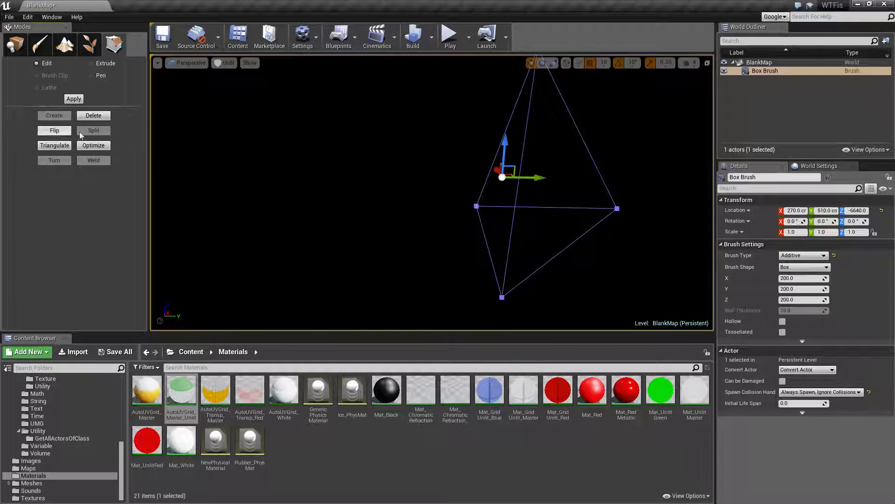
left_click(63, 132)
Select one sloping side edge of the pyramid and split it.
key("w")
key("d")
right_click_drag(387, 162, 322, 162)
left_click(407, 130)
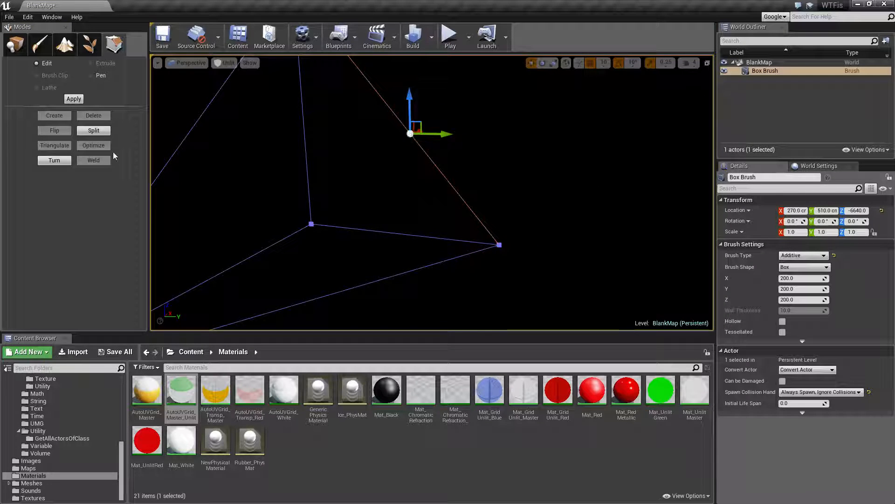
left_click(81, 131)
Examine the split pyramid brush from several angles, including the new vertices around its base.
key("a")
right_click_drag(345, 253, 420, 252)
right_click_drag(438, 156, 485, 156)
key("a")
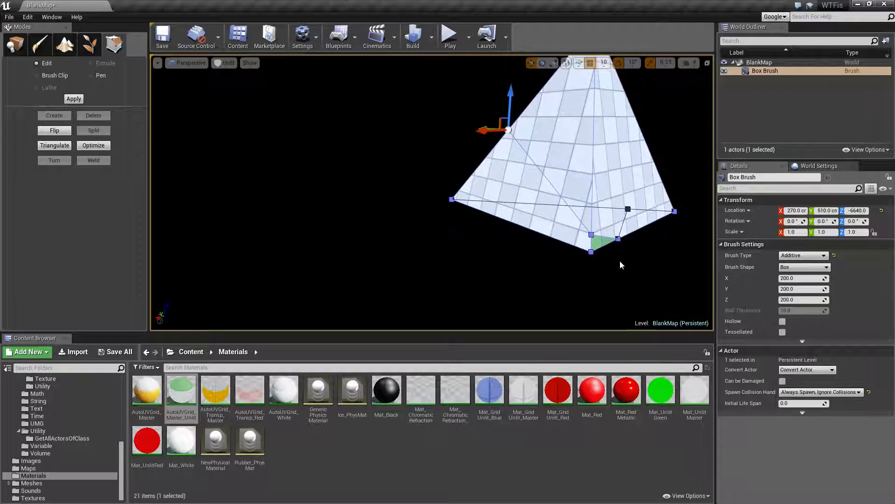
key("d")
mouse_move(633, 226)
right_mouse_down()
mouse_move(452, 227)
mouse_move(626, 225)
right_mouse_up()
key("w")
key("s")
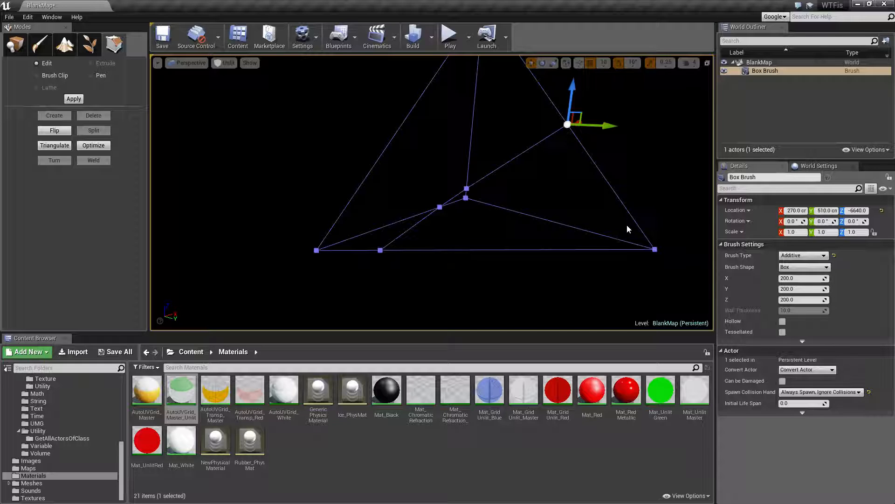
key("a")
mouse_move(529, 167)
right_mouse_down()
mouse_move(560, 167)
mouse_move(530, 167)
right_mouse_up()
key("s")
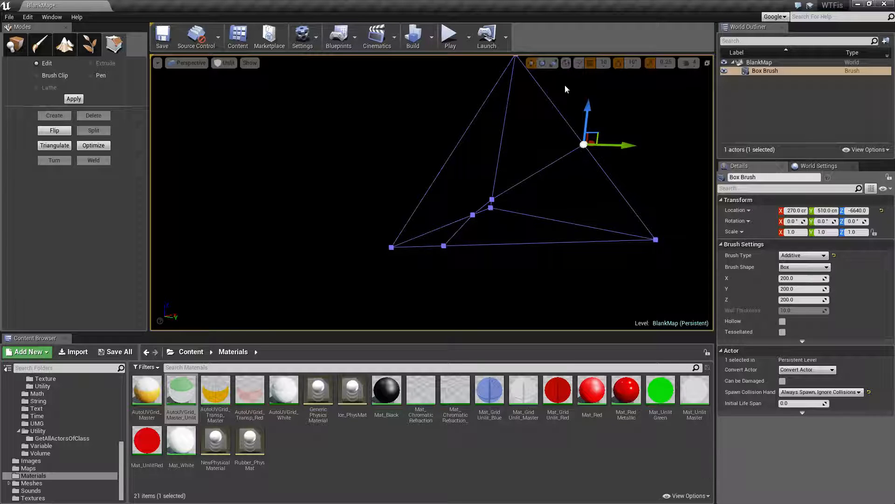
Clear the current selection, reselect the box brush by its surface, and triangulate and optimize the brush.
mouse_move(522, 220)
right_mouse_down()
mouse_move(662, 224)
mouse_move(447, 232)
mouse_move(485, 210)
mouse_move(496, 186)
mouse_move(552, 192)
right_mouse_up()
key("Escape")
left_click(496, 192)
left_click(55, 145)
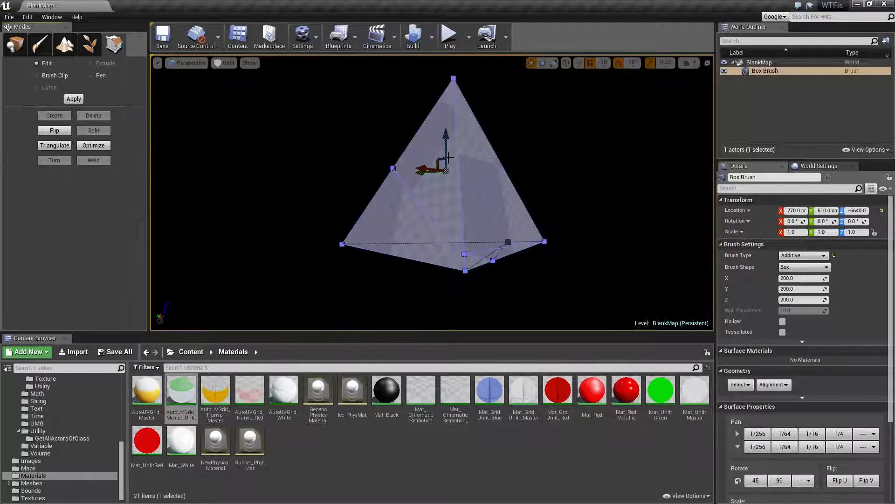
left_click(92, 148)
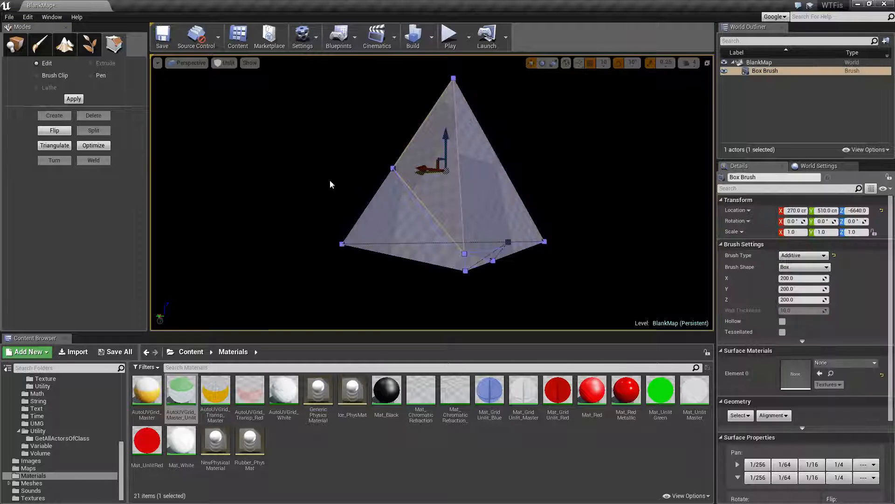
Select the edge running from the apex to the extra vertex beside the base corner, and turn it.
right_click_drag(508, 205, 520, 188)
left_click(520, 189)
left_click(452, 200)
right_click_drag(452, 200, 466, 219)
left_click(466, 219)
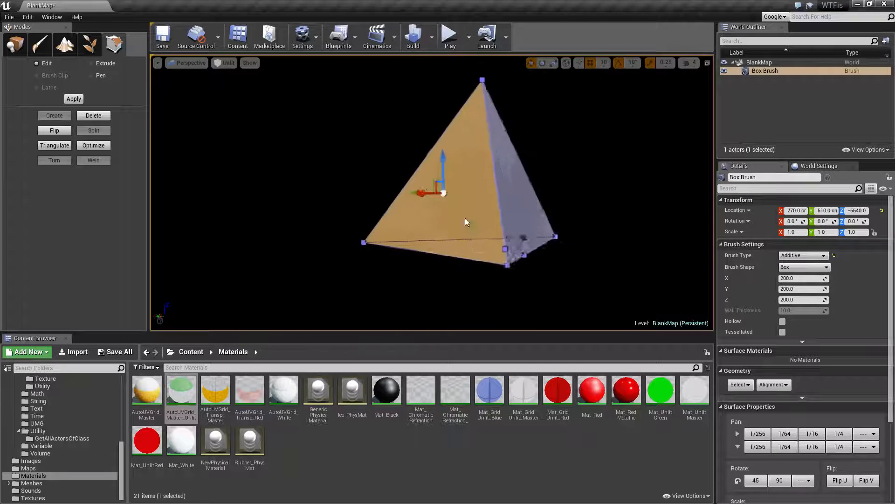
scroll(608, 214, "up", 5)
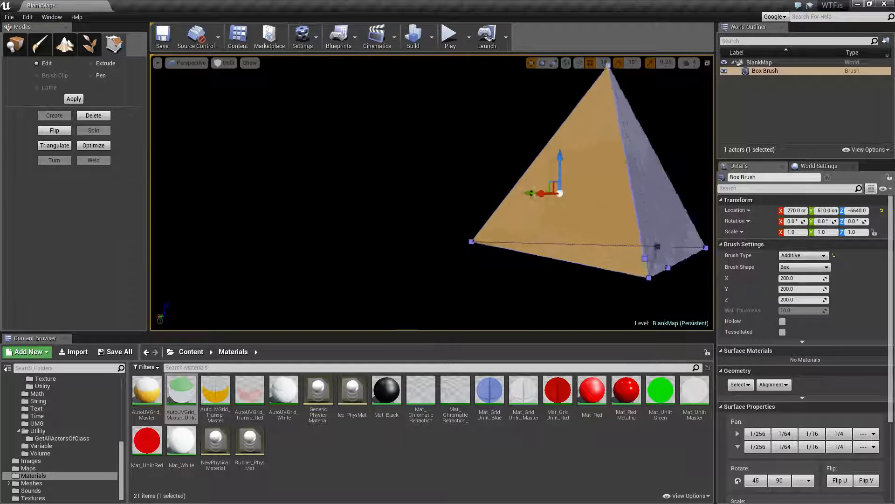
scroll(608, 214, "down", 5)
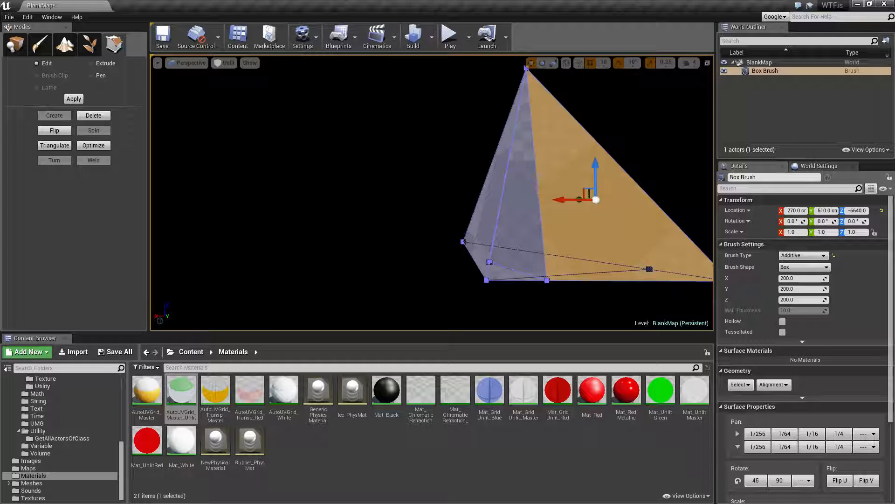
left_click(538, 191)
left_click(54, 160)
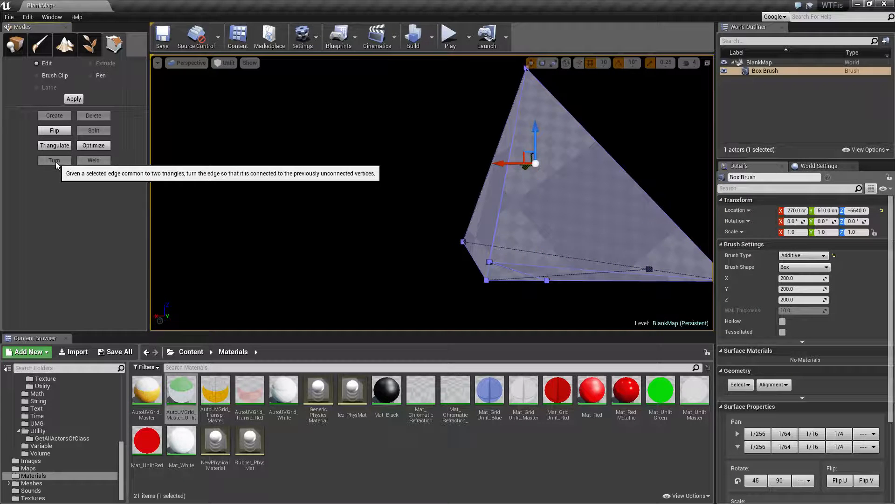
Weld the extra vertices beside the pyramid's base corner into the corner vertex, selecting the corner first, and clear the selection.
key("f")
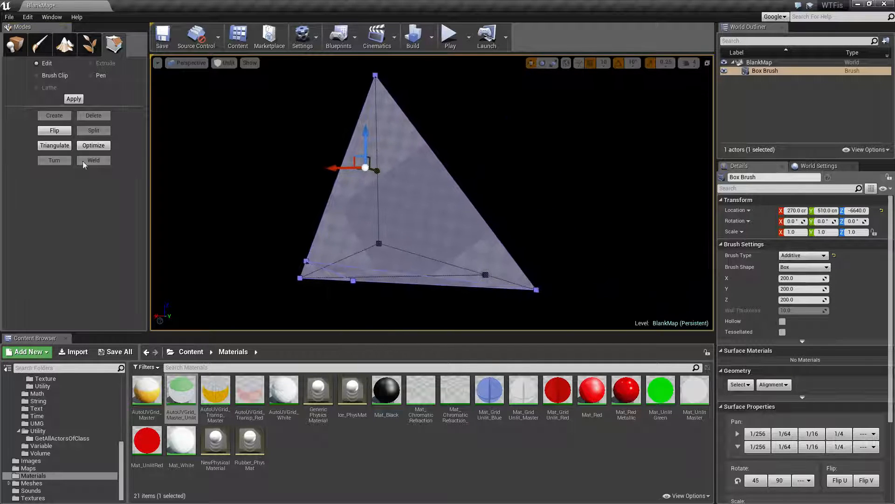
right_click_drag(489, 230, 419, 248)
left_click(432, 261)
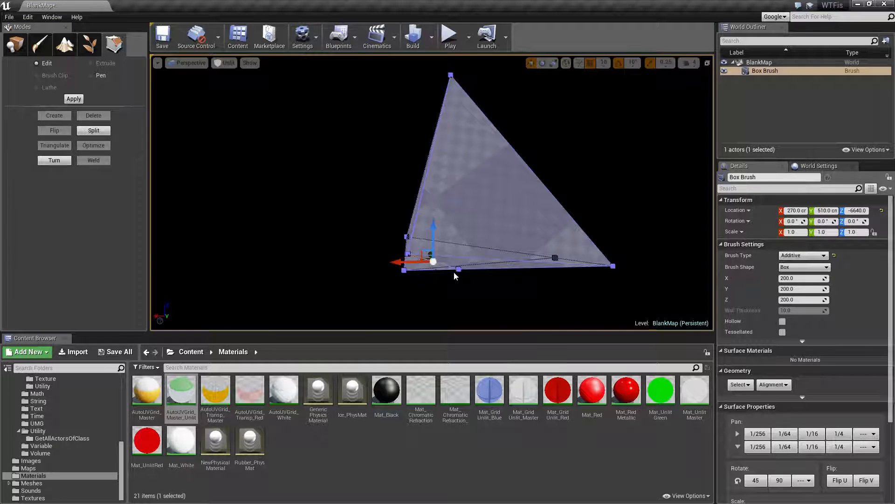
left_click(458, 269, "ctrl")
left_click(404, 269, "ctrl")
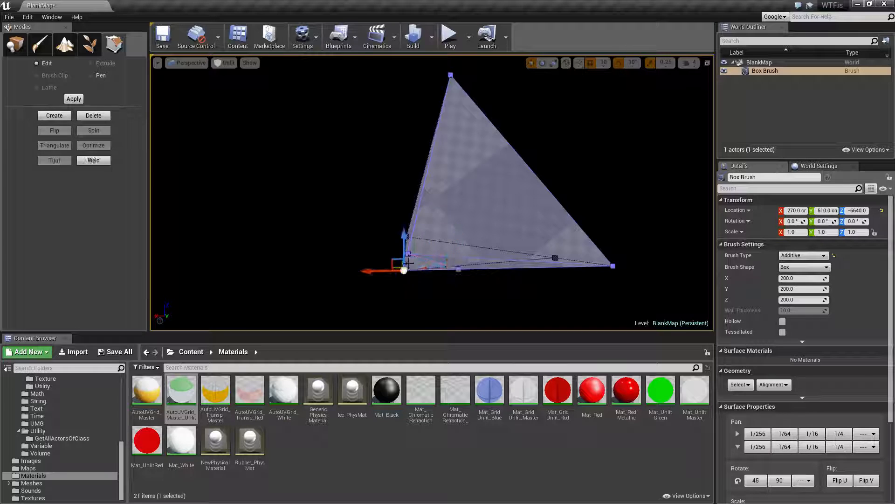
left_click(409, 254, "ctrl")
left_click(458, 269, "ctrl")
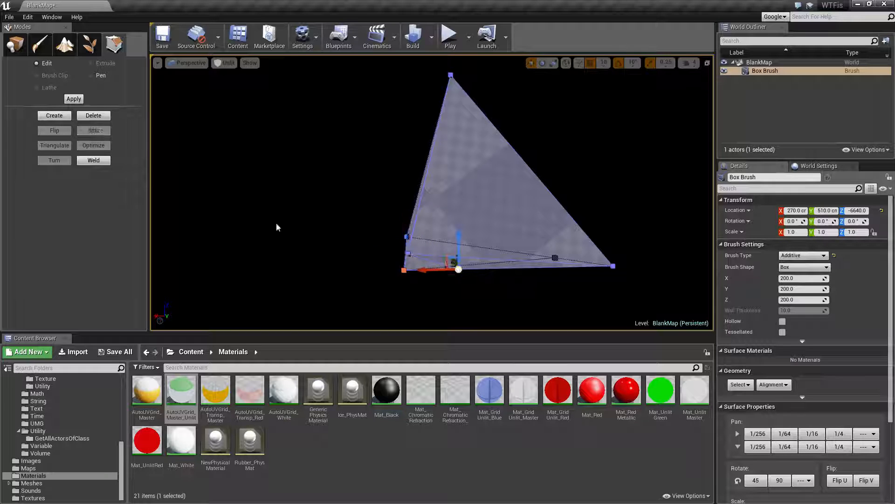
left_click(82, 161)
left_click(293, 184)
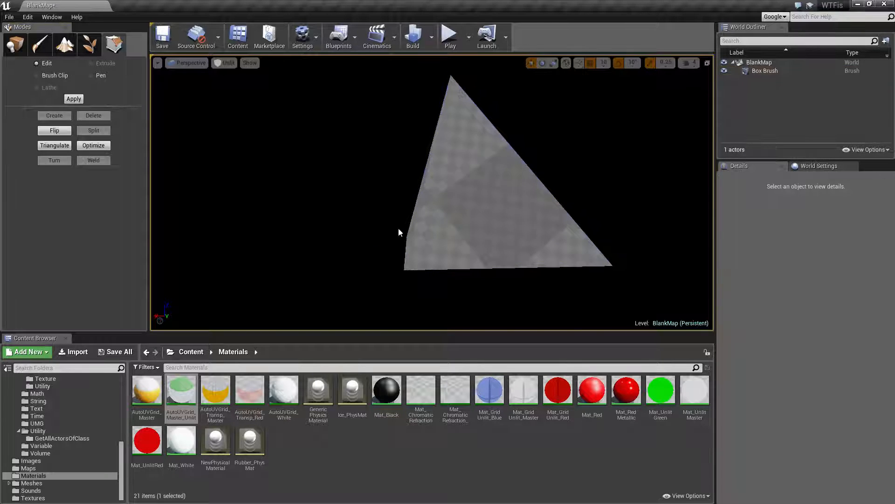
Reselect the brush, weld the extra vertex partway along the front base edge into the nearest corner vertex, and deselect everything.
left_click(471, 250)
key("w")
mouse_move(411, 252)
right_mouse_down()
mouse_move(537, 257)
mouse_move(419, 254)
mouse_move(467, 252)
mouse_move(462, 233)
mouse_move(372, 273)
right_mouse_up()
key("s")
key("w")
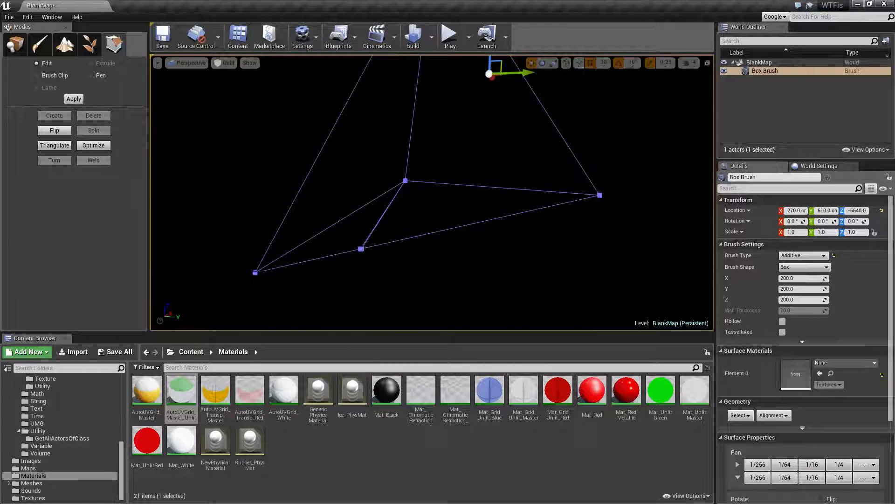
left_click(255, 272)
left_click(361, 249, "ctrl")
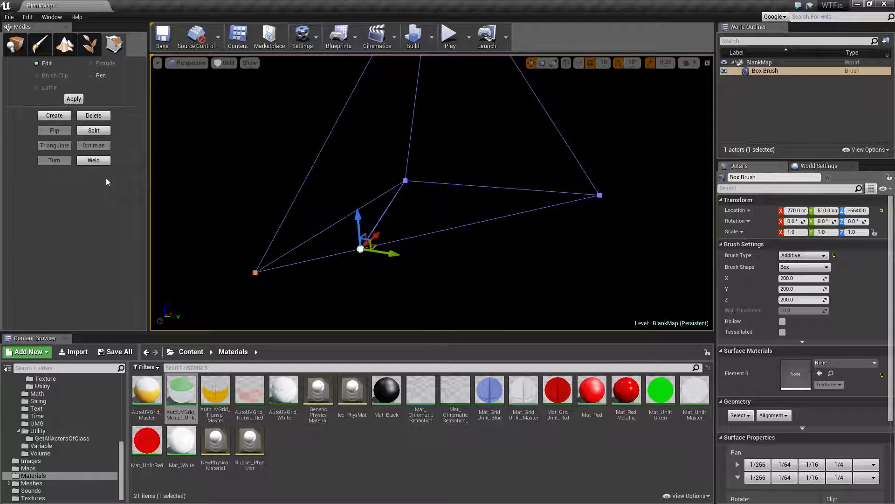
left_click(93, 160)
left_click(260, 278)
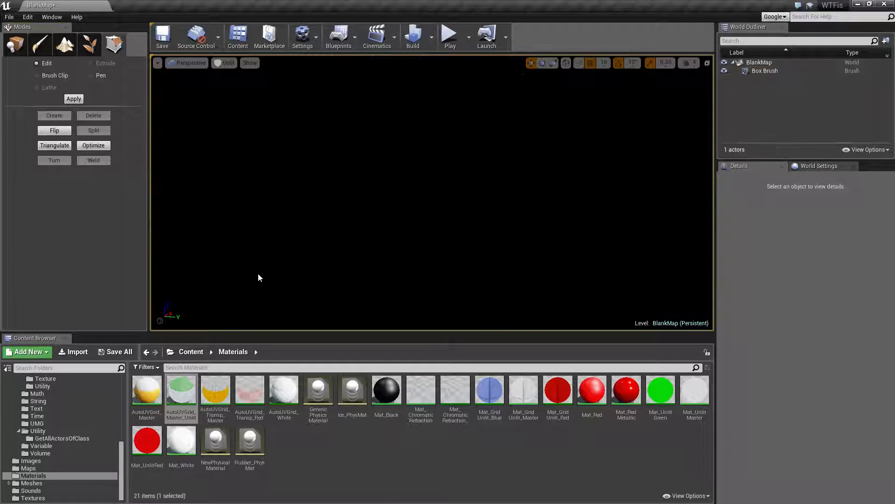
Reselect the box brush and weld the remaining vertex on the front base edge into the same corner, leaving the brush selected.
left_click(749, 71)
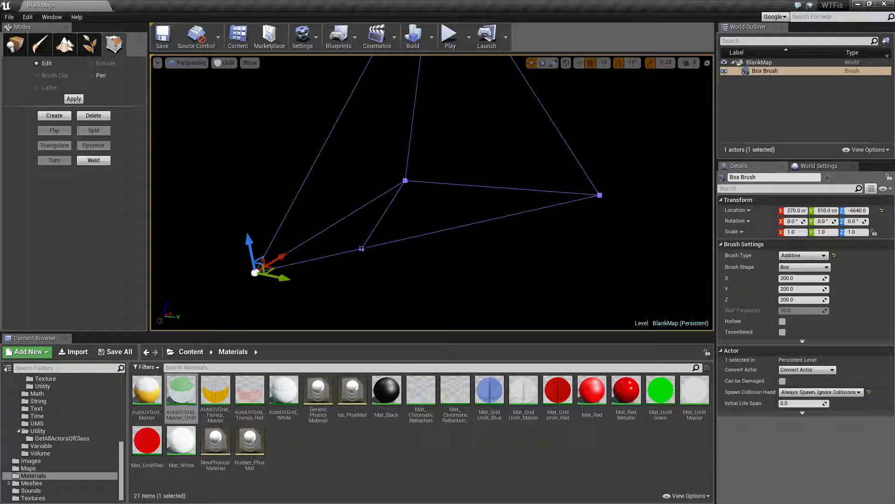
left_click(362, 248)
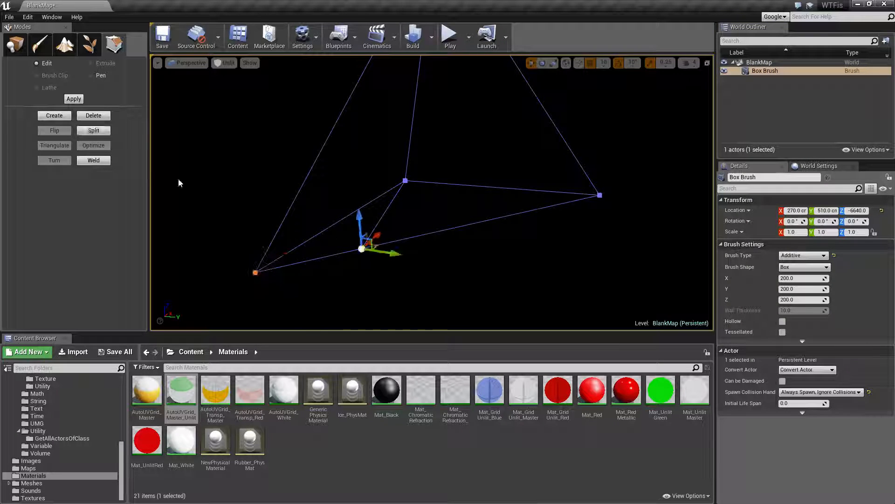
left_click(94, 160)
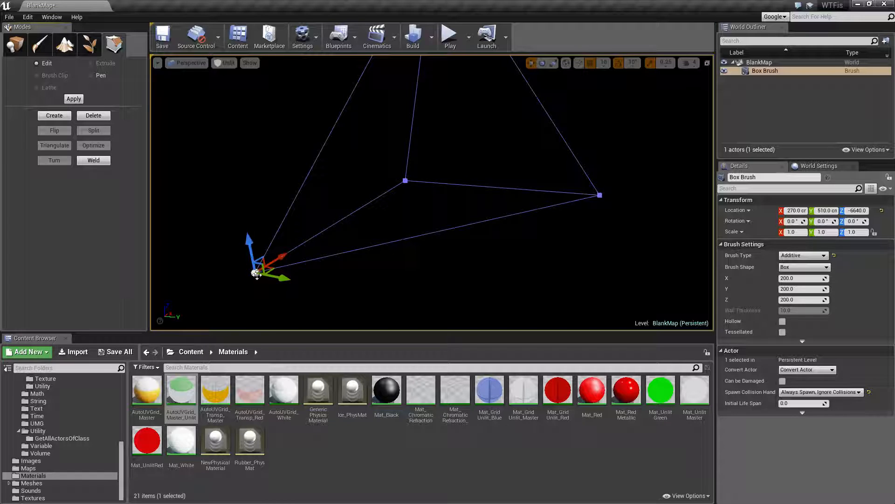
left_click(368, 258)
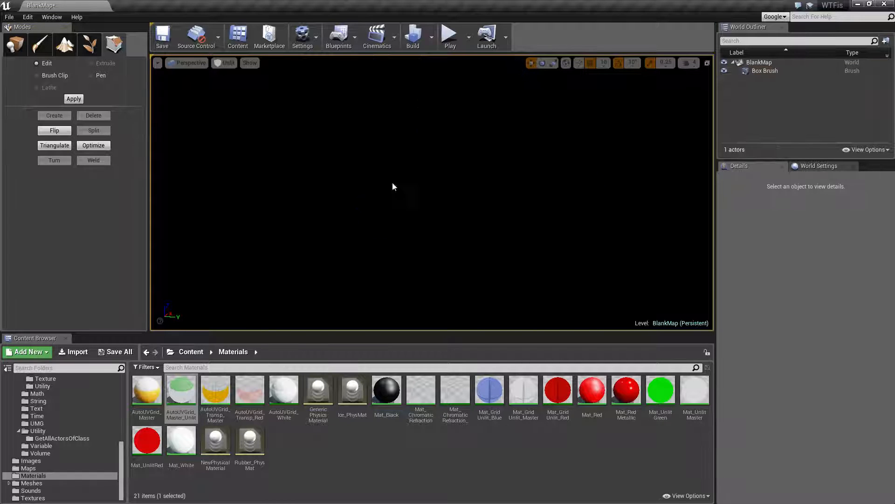
left_click(755, 70)
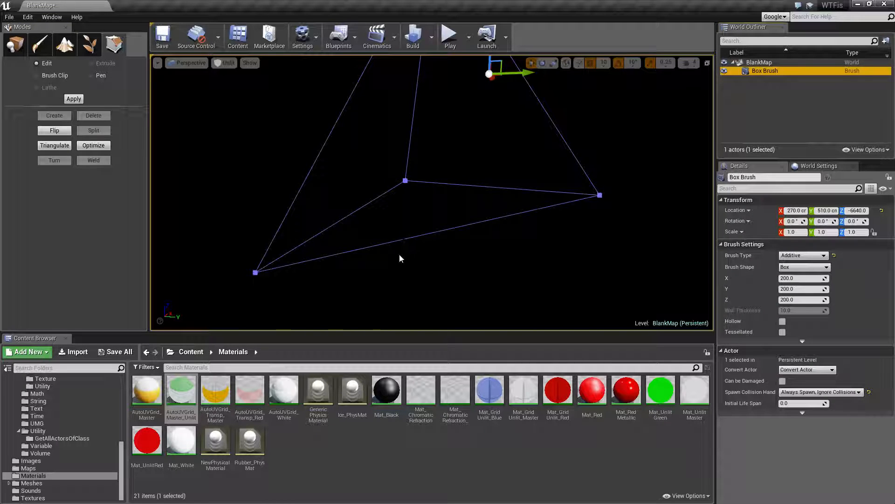